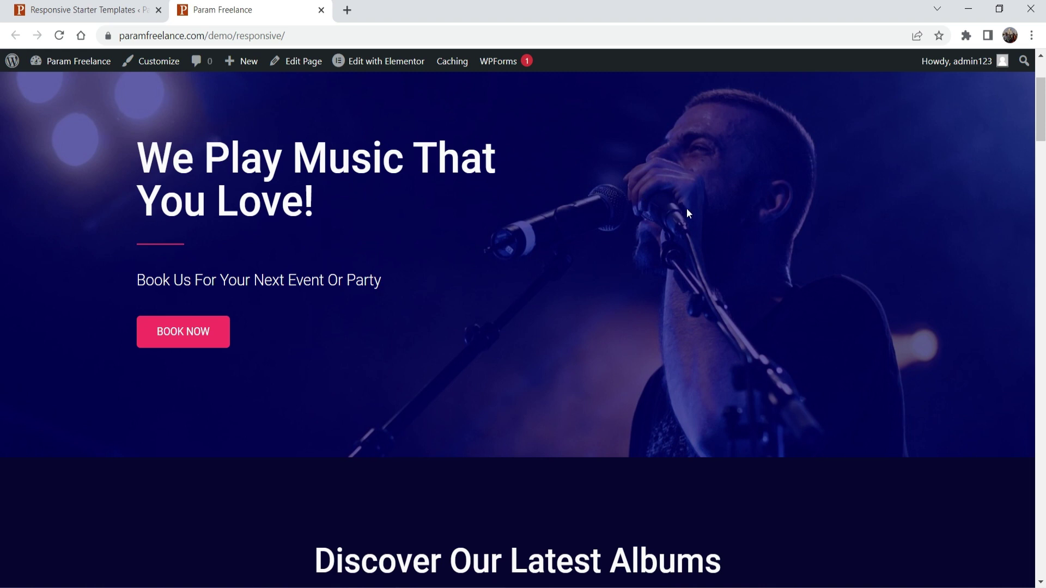
# - Look through the music band demo homepage, from the hero section down to the newsletter form and footer
pyautogui.scroll(-4, 679, 204)
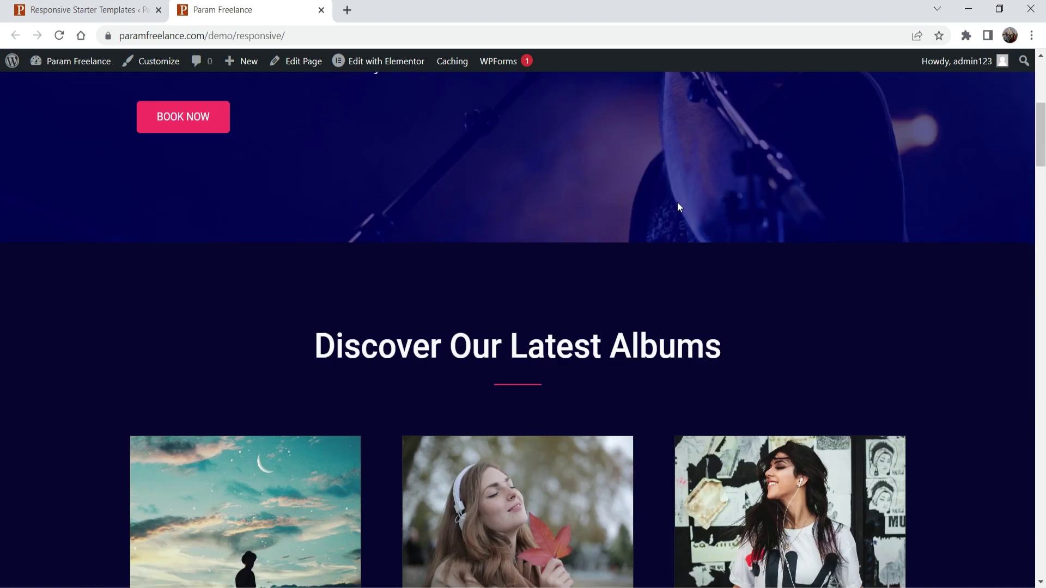
pyautogui.scroll(3, 678, 200)
pyautogui.scroll(-8, 618, 201)
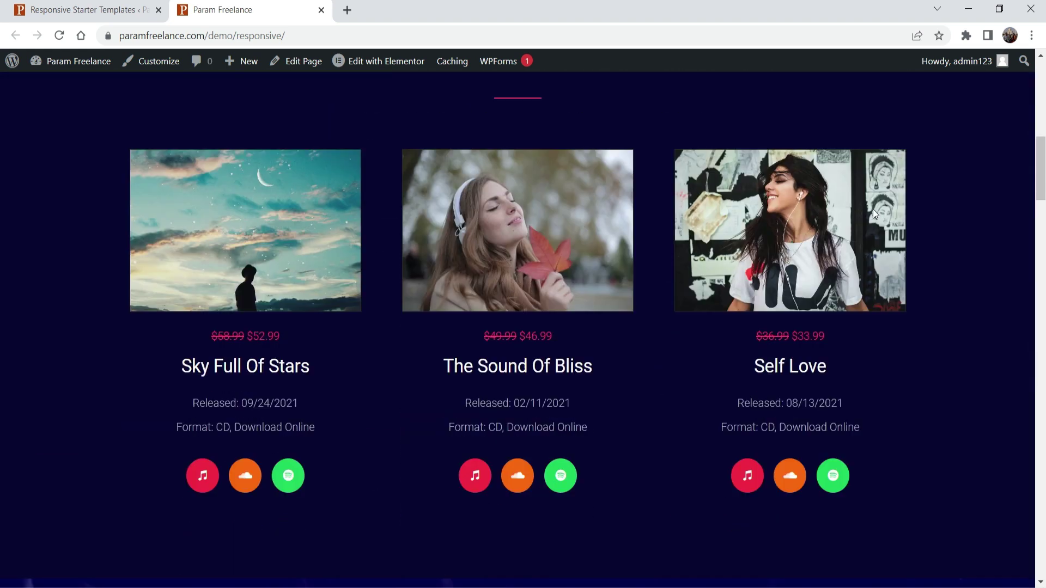
pyautogui.scroll(-5, 796, 245)
pyautogui.scroll(-3, 943, 322)
pyautogui.scroll(-3, 883, 292)
pyautogui.scroll(4, 887, 285)
pyautogui.scroll(-6, 888, 278)
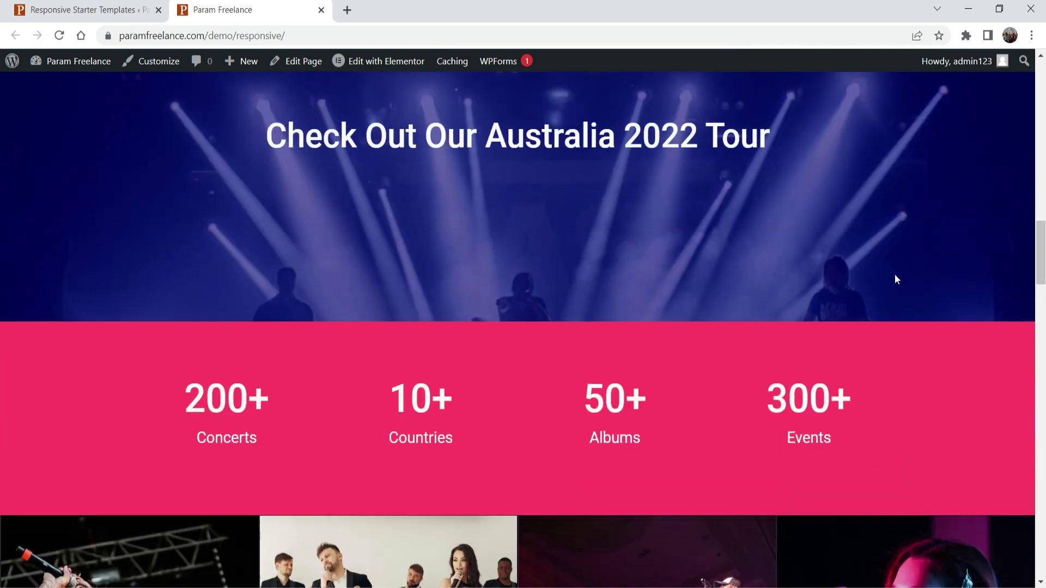
pyautogui.scroll(-2, 882, 273)
pyautogui.scroll(-5, 883, 274)
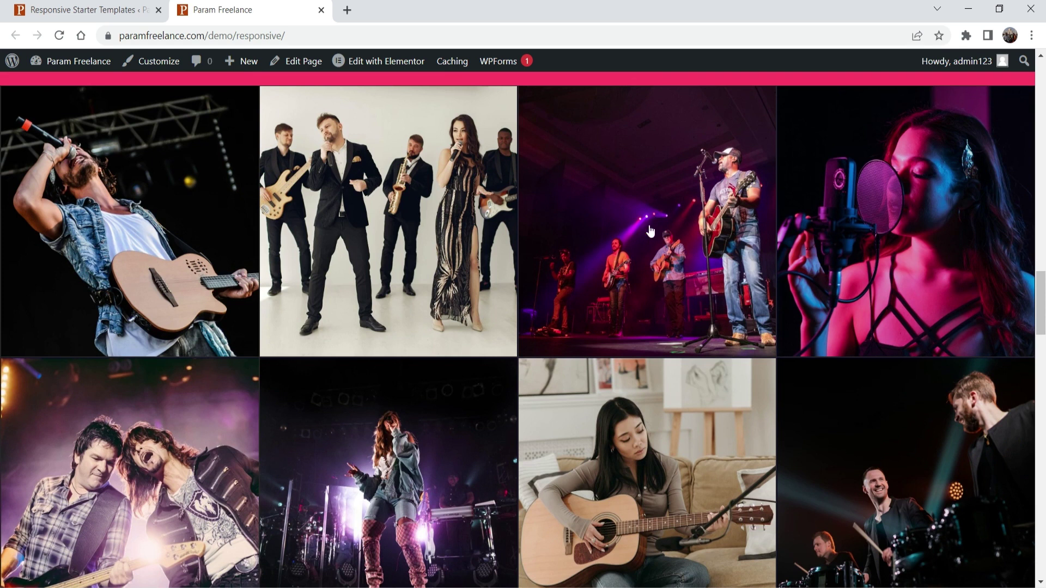
pyautogui.scroll(-17, 956, 234)
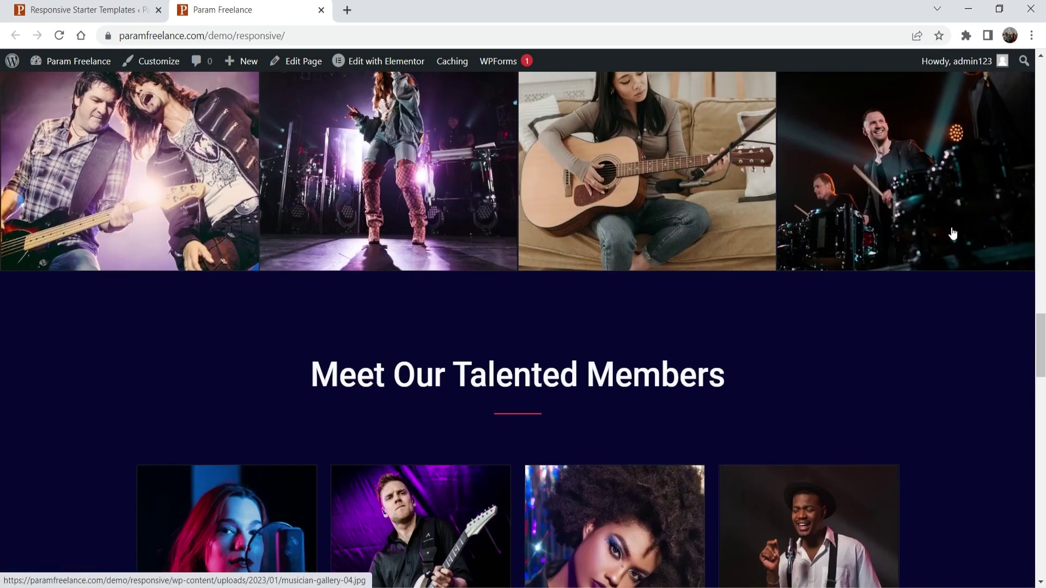
pyautogui.scroll(-5, 952, 233)
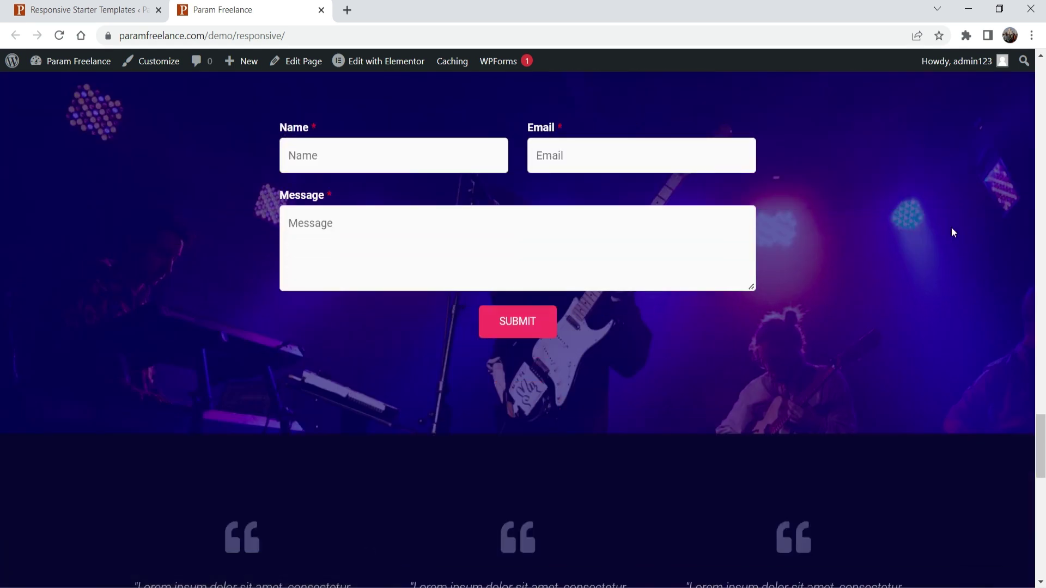
pyautogui.scroll(-5, 900, 279)
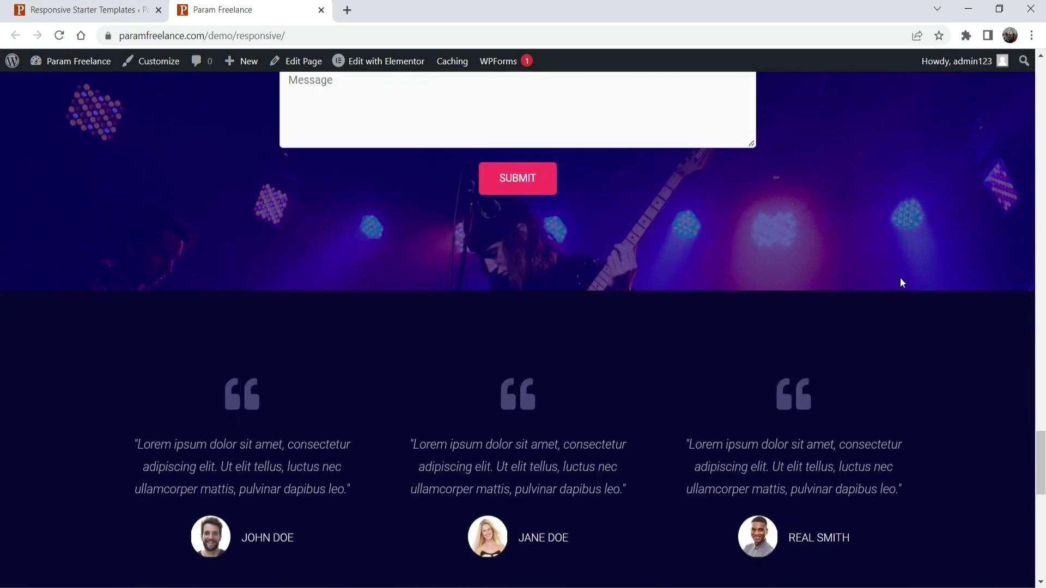
pyautogui.scroll(-5, 897, 276)
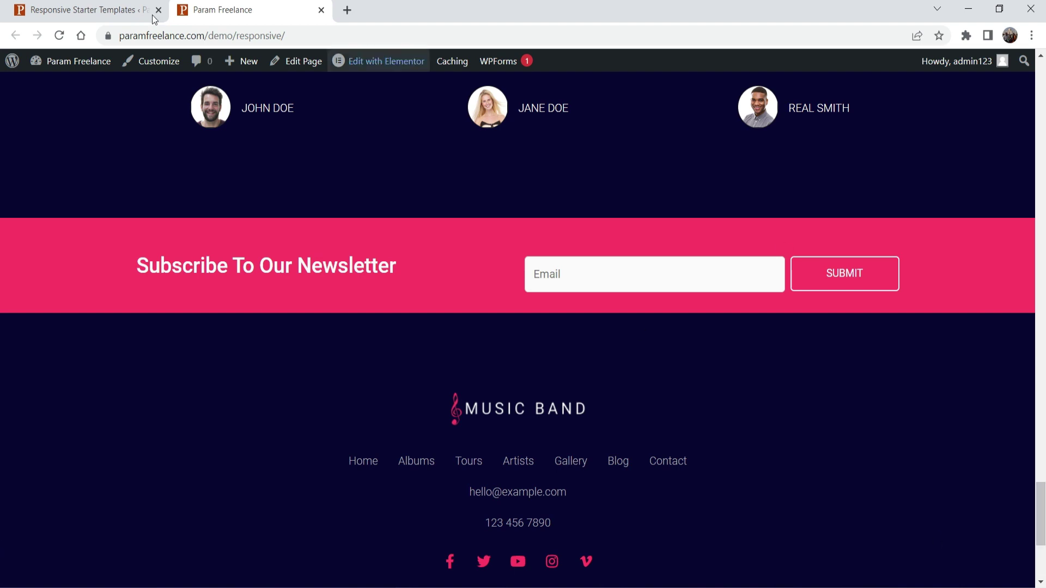
pyautogui.scroll(8, 237, 287)
# - Switch to the Responsive Starter Templates page and browse the available website templates
pyautogui.click(82, 10)
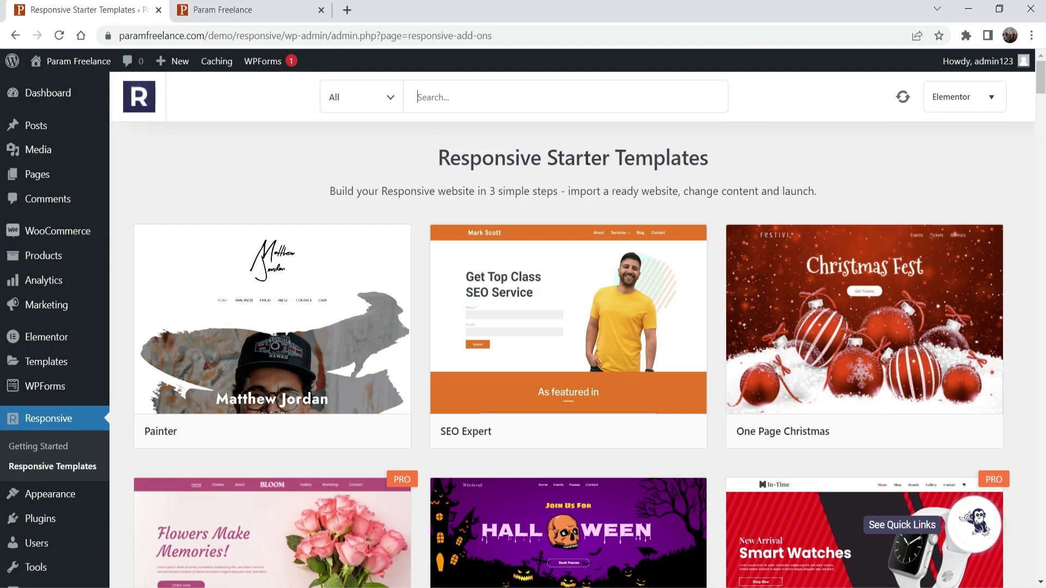
pyautogui.scroll(-3, 1039, 241)
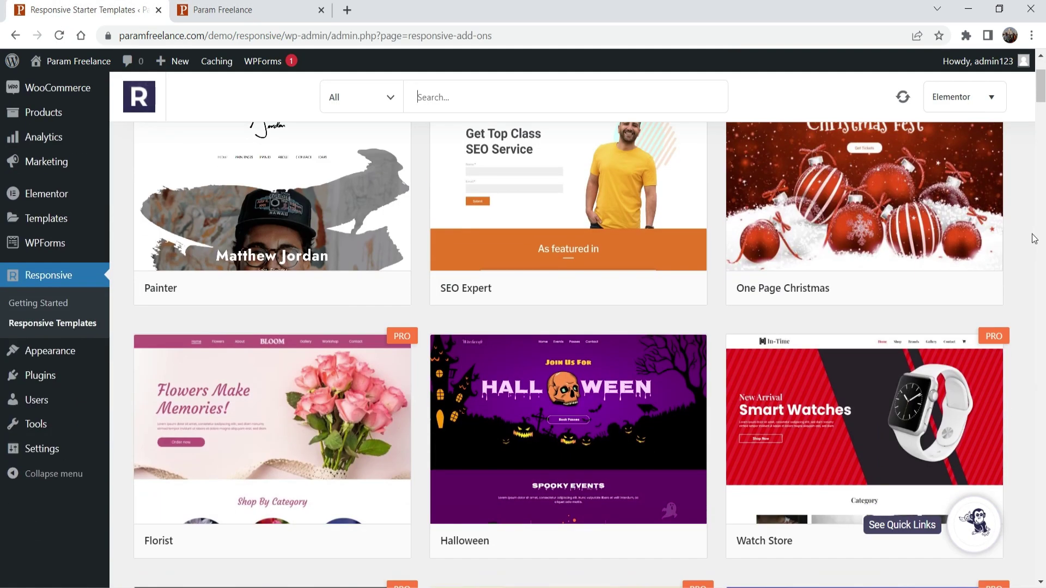
pyautogui.scroll(1, 1031, 234)
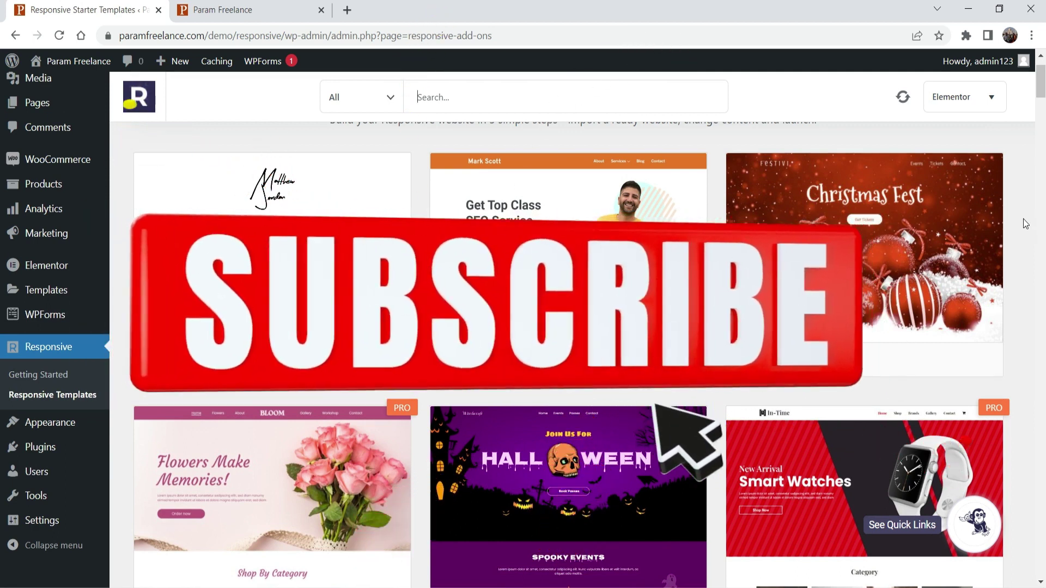
pyautogui.scroll(-7, 1028, 229)
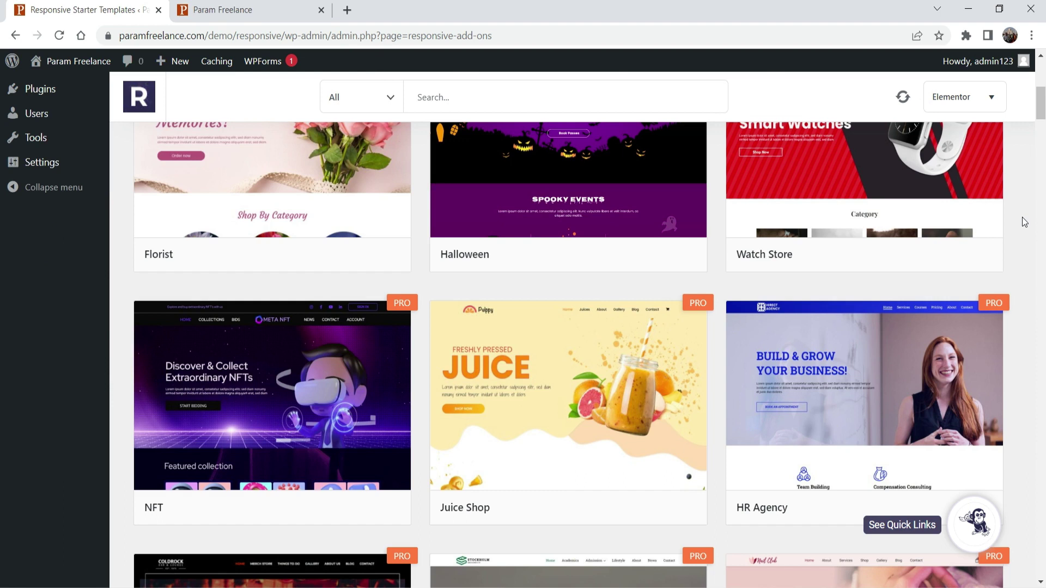
pyautogui.scroll(-4, 1021, 223)
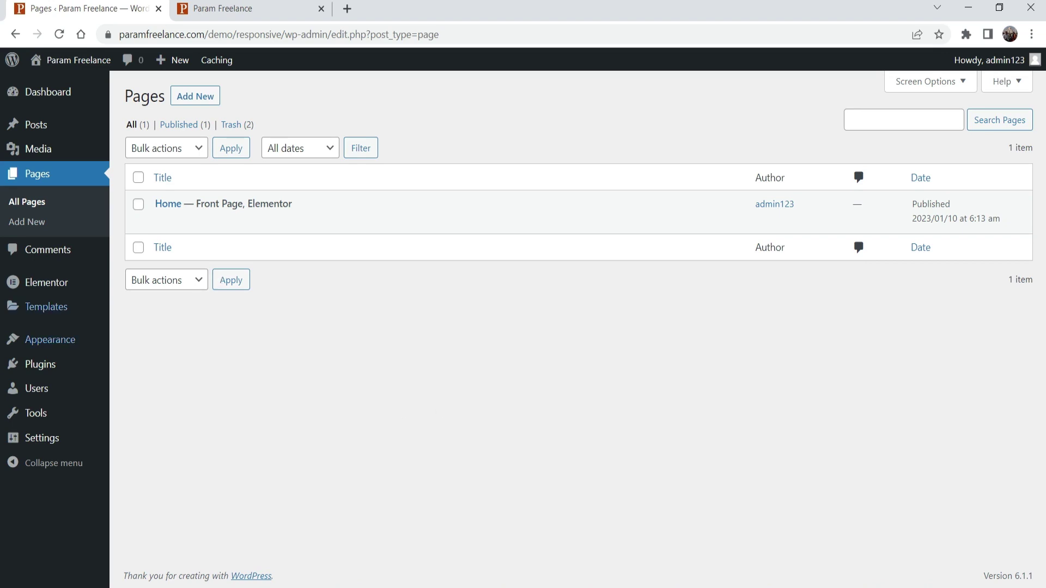
# - Review the site's installed plugins, page list, menu structure and live homepage
pyautogui.click(38, 364)
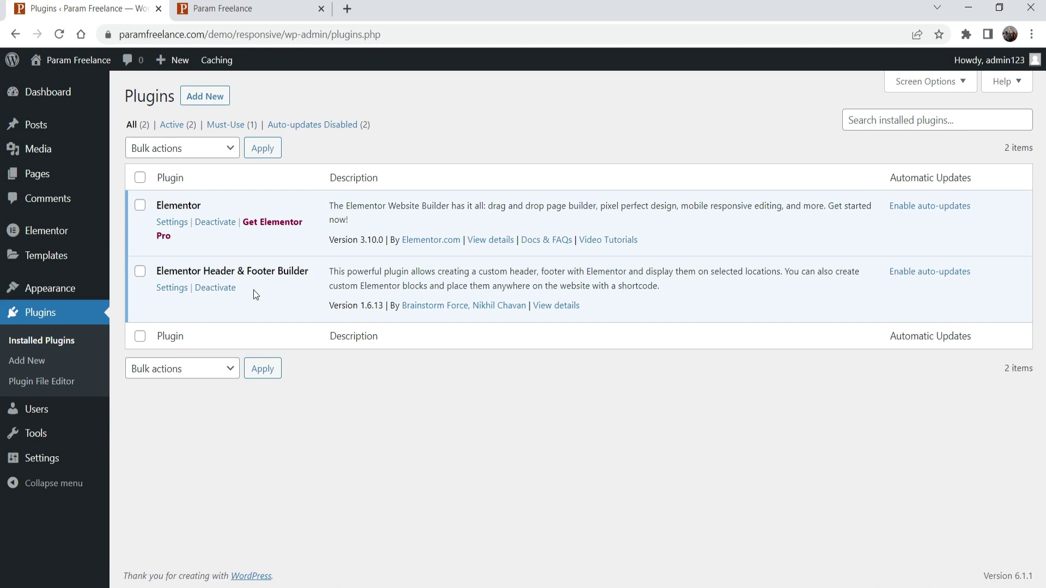
pyautogui.click(39, 173)
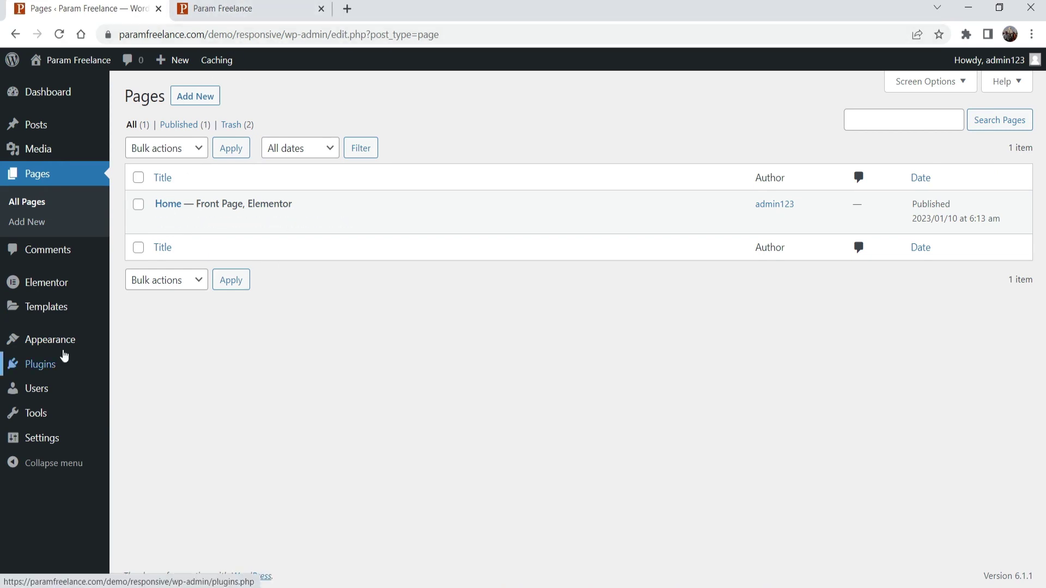
pyautogui.moveTo(88, 341)
pyautogui.click(142, 382)
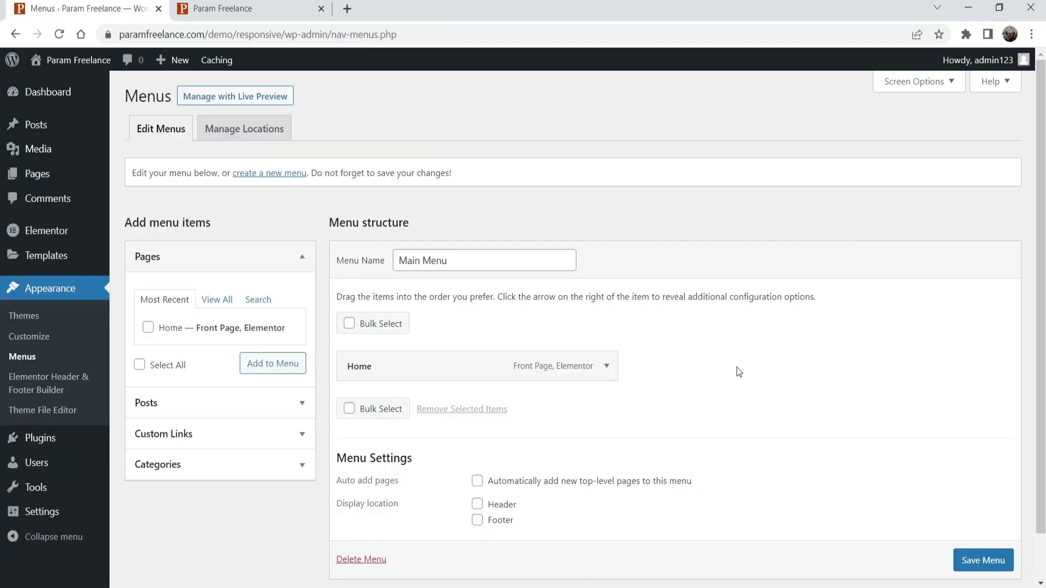
pyautogui.click(240, 13)
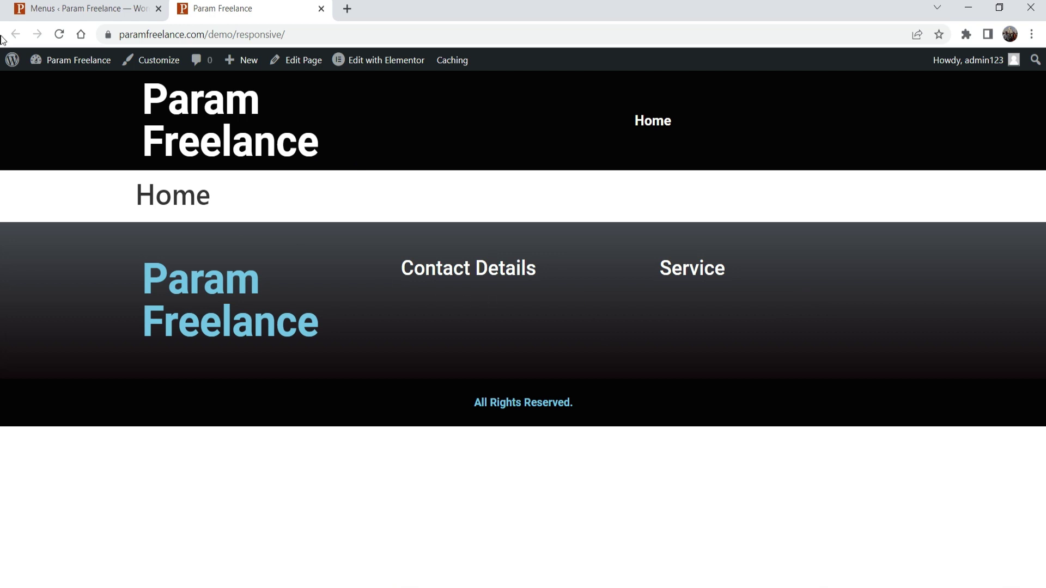
# - Search for new plugins with "responsive starter templates" and install Responsive Starter Templates by CyberChimps
pyautogui.click(82, 8)
pyautogui.moveTo(48, 447)
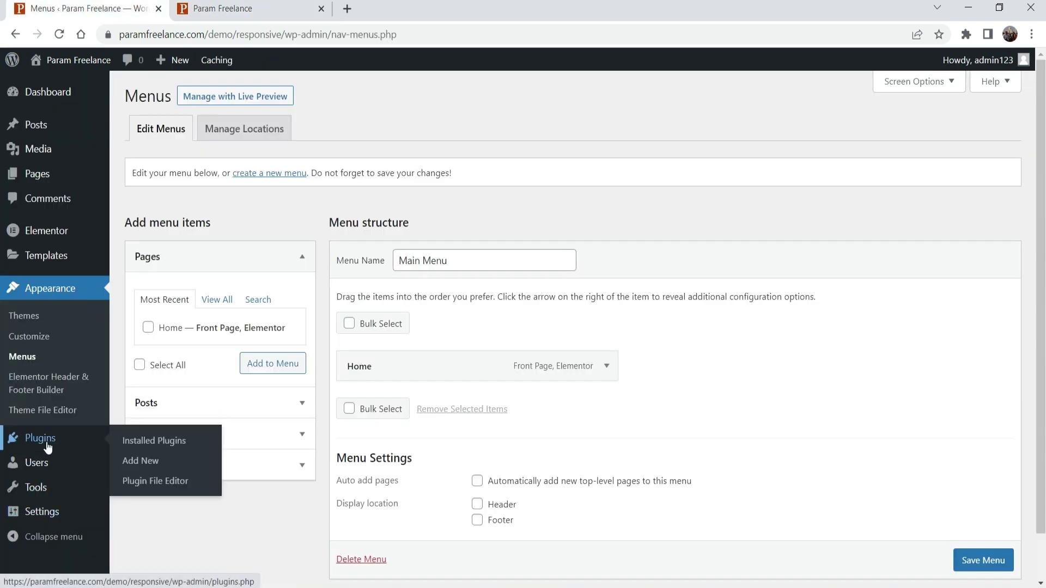
pyautogui.click(131, 460)
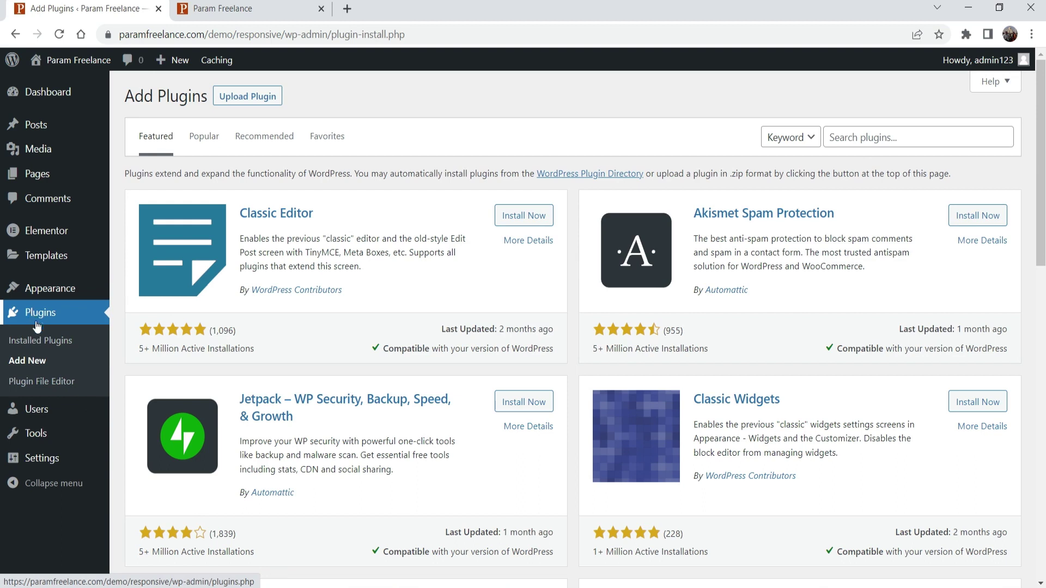
pyautogui.click(867, 140)
pyautogui.write('respo')
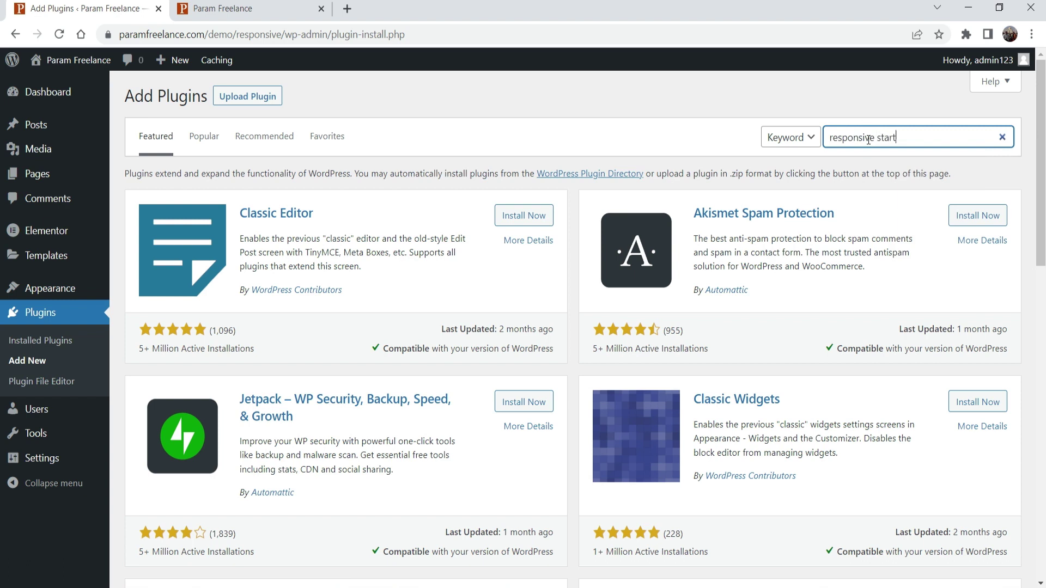
pyautogui.write('nsive starter templates')
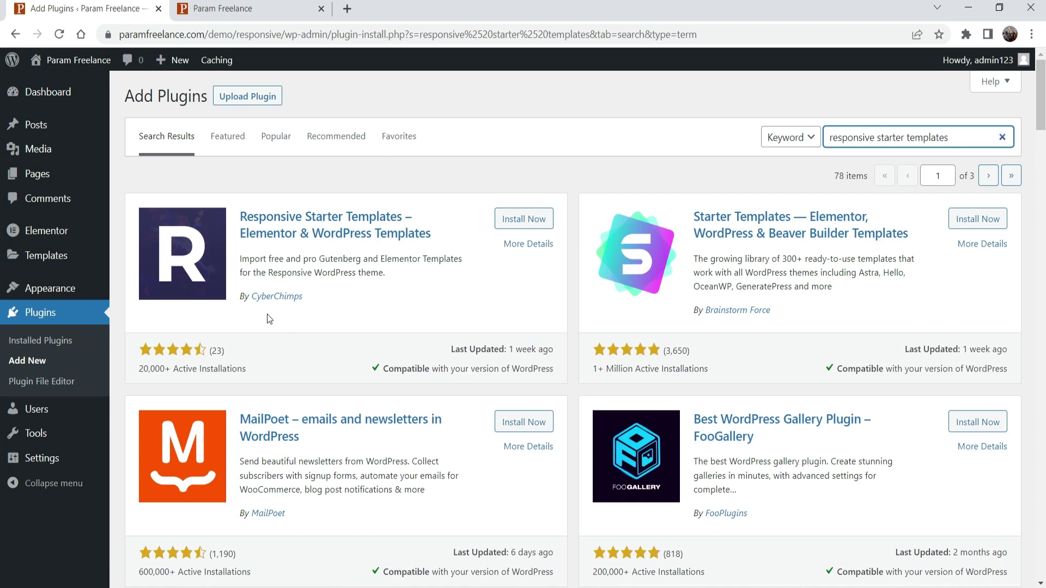
pyautogui.click(524, 219)
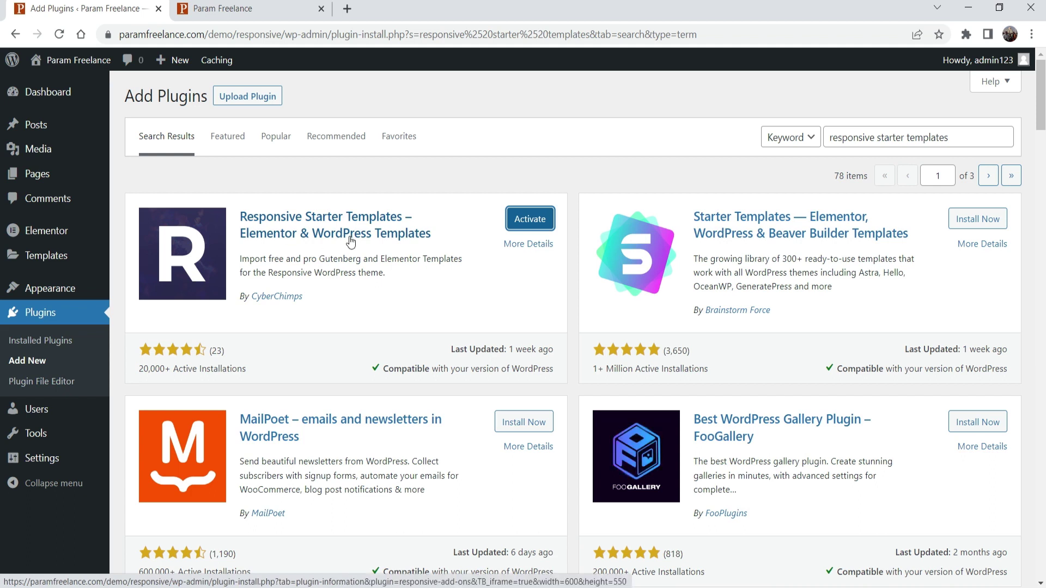
# - Read the Responsive Starter Templates plugin details, including its features and the list of importable website templates
pyautogui.click(528, 245)
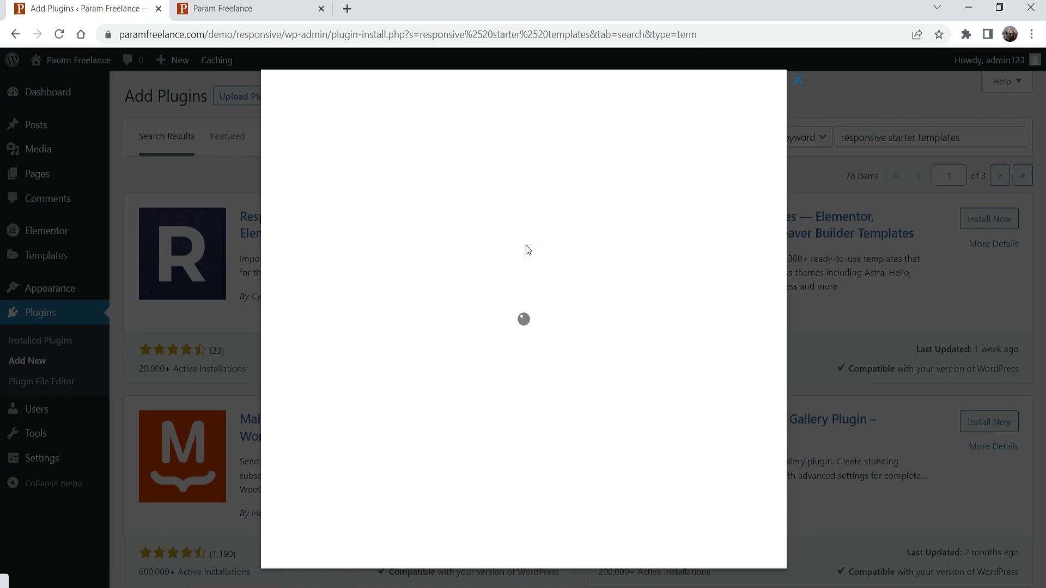
pyautogui.scroll(-3, 480, 256)
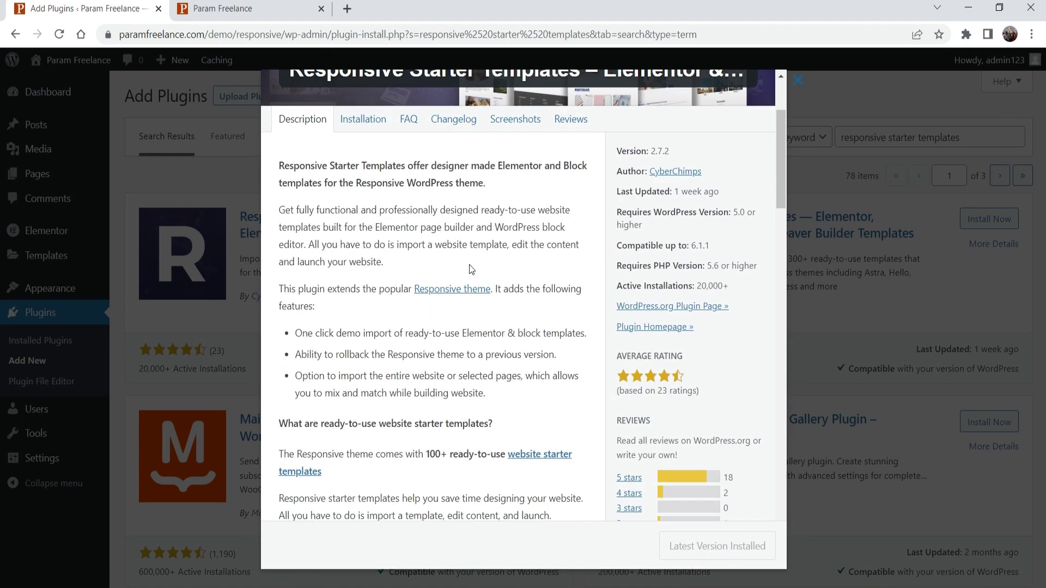
pyautogui.scroll(-12, 478, 304)
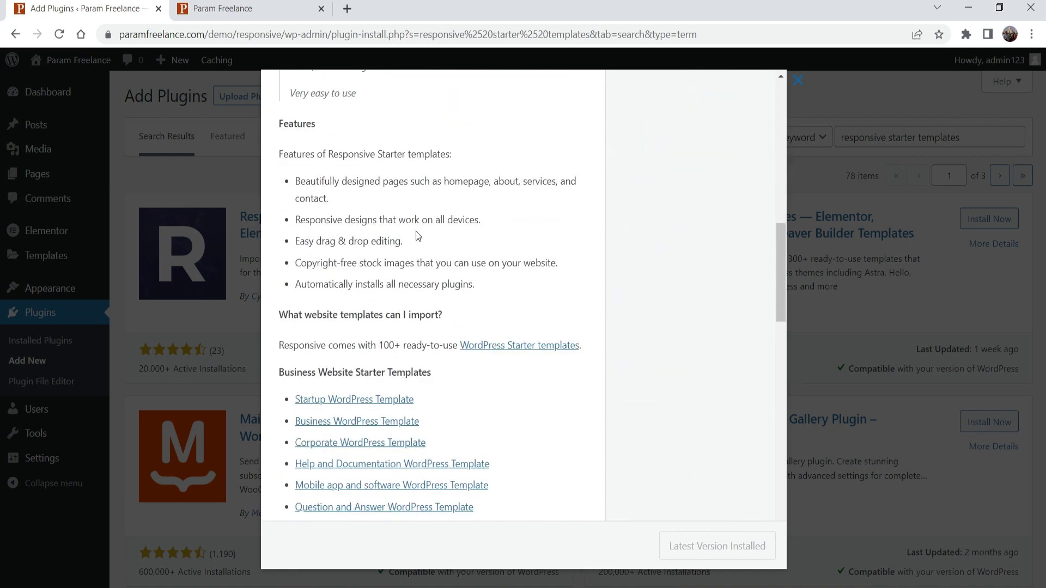
pyautogui.scroll(-3, 417, 234)
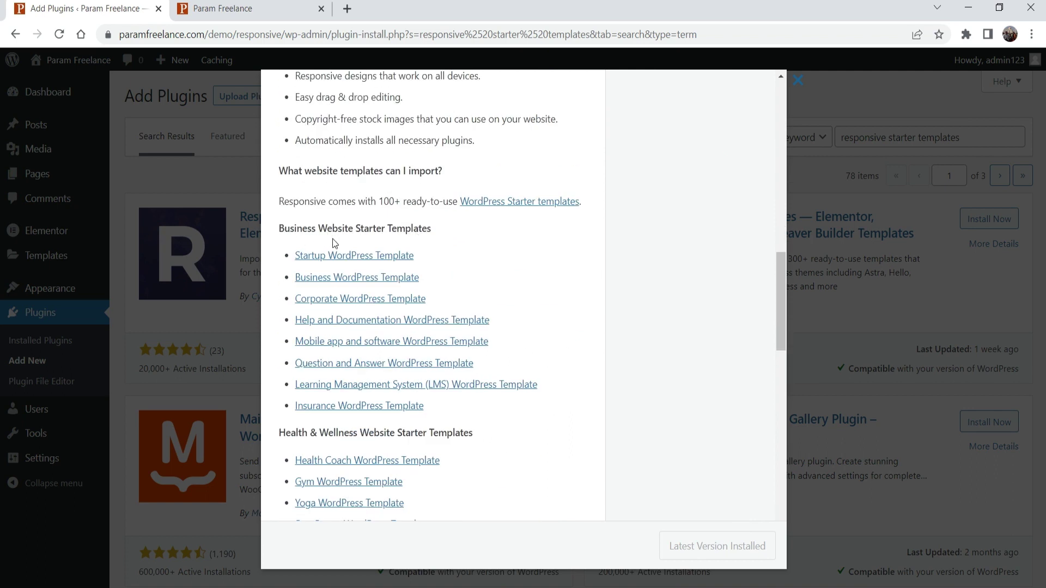
pyautogui.scroll(-3, 472, 260)
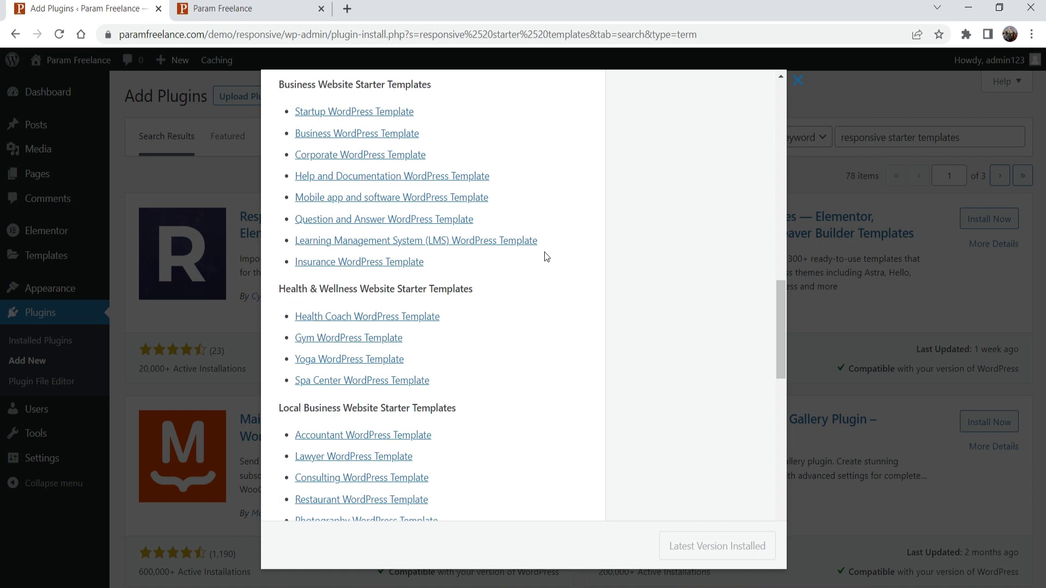
pyautogui.scroll(-3, 544, 258)
pyautogui.scroll(-14, 531, 260)
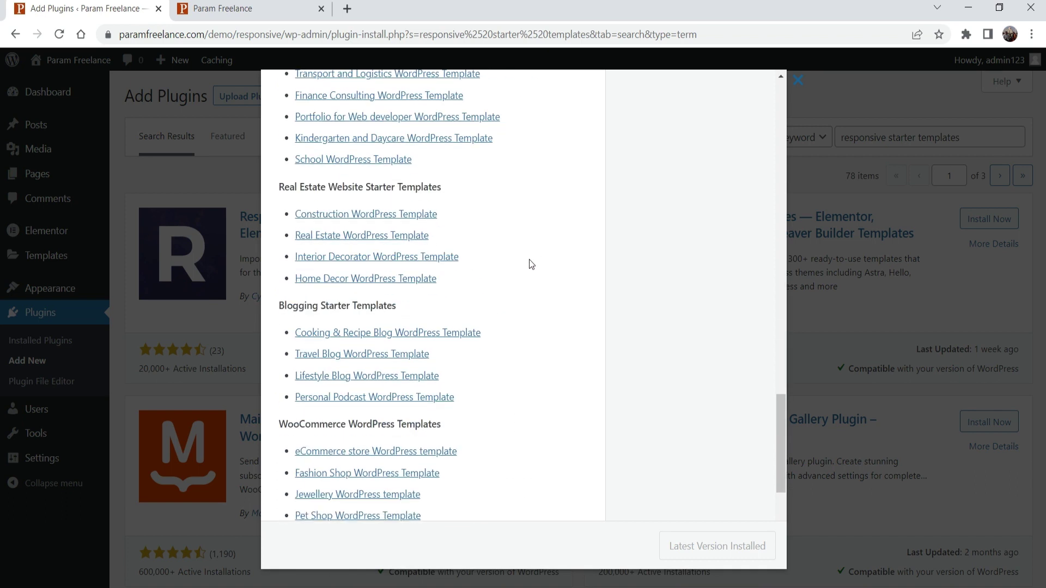
pyautogui.scroll(-1, 532, 269)
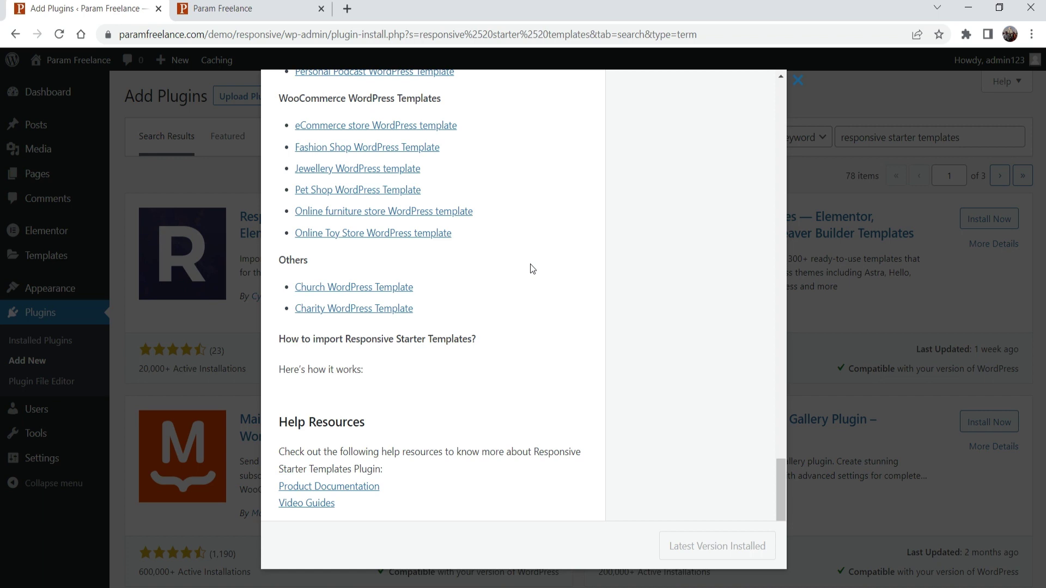
pyautogui.click(796, 81)
# - Activate the Responsive Starter Templates plugin and open its Responsive Templates library
pyautogui.click(515, 221)
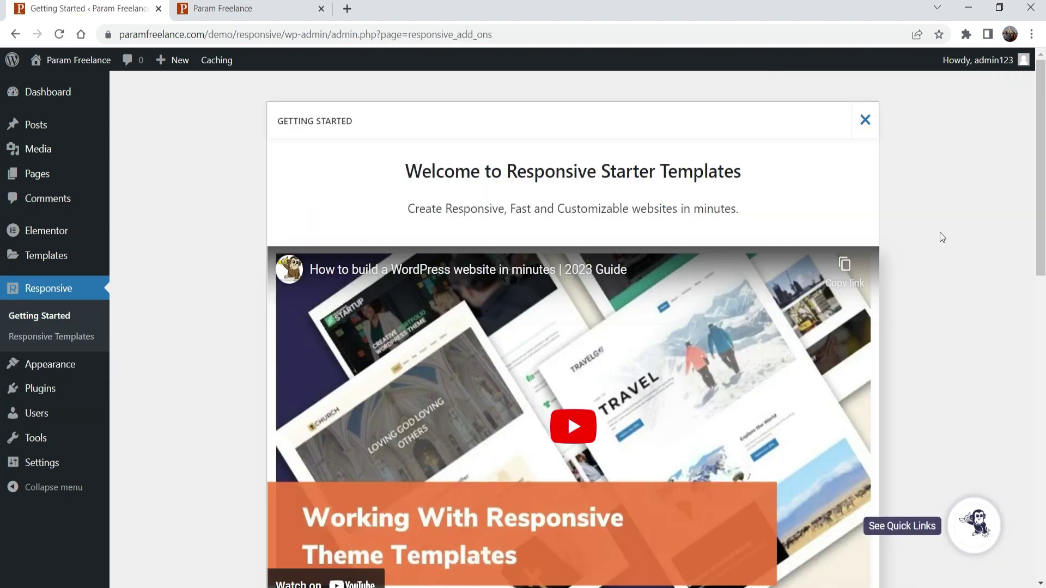
pyautogui.scroll(-6, 937, 233)
pyautogui.scroll(-4, 908, 321)
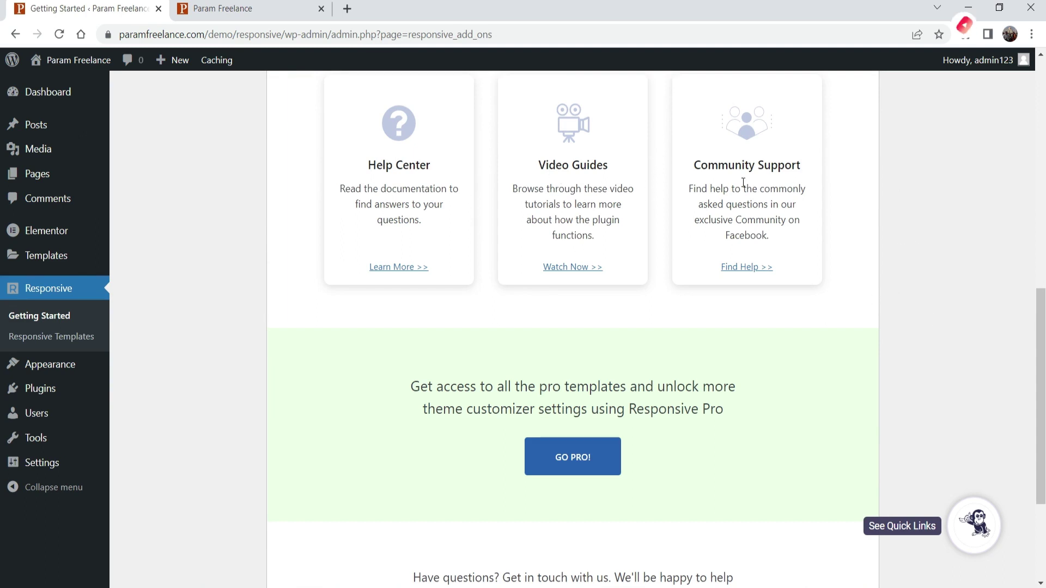
pyautogui.click(52, 338)
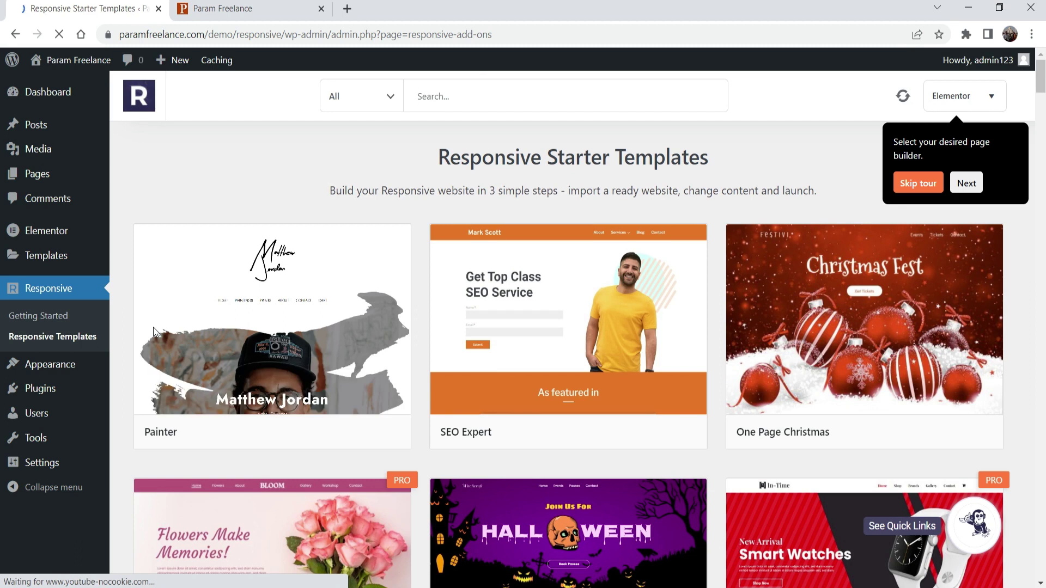
# - Examine the template library's page builder options and its category and free/premium filters
pyautogui.click(991, 96)
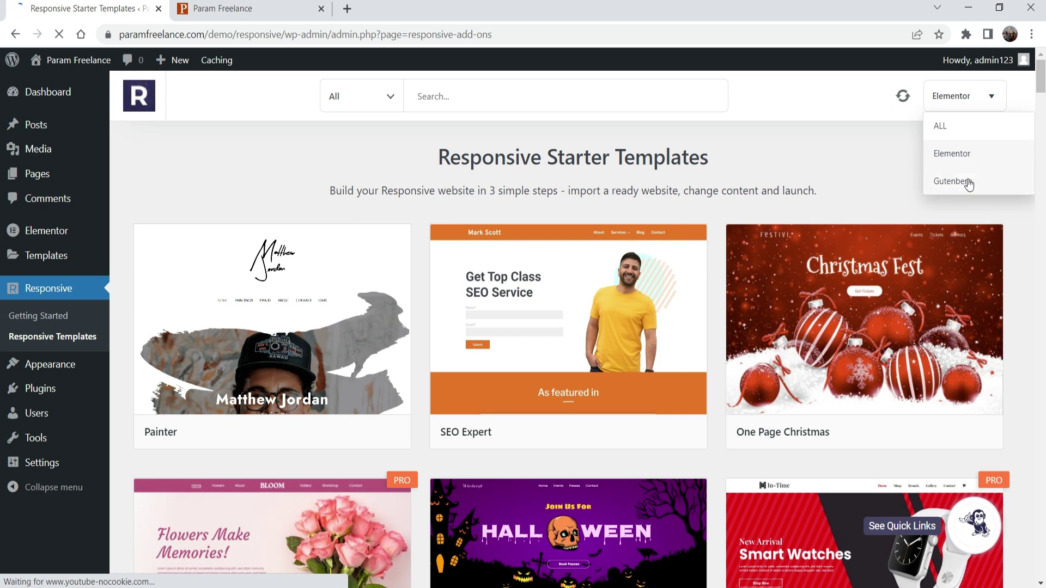
pyautogui.click(391, 97)
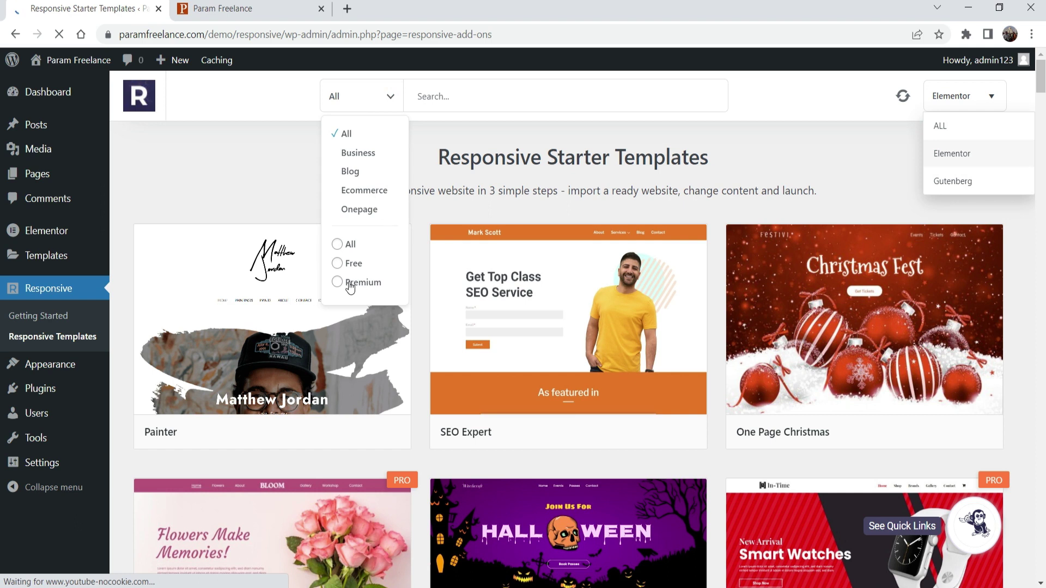
pyautogui.click(210, 181)
pyautogui.click(275, 146)
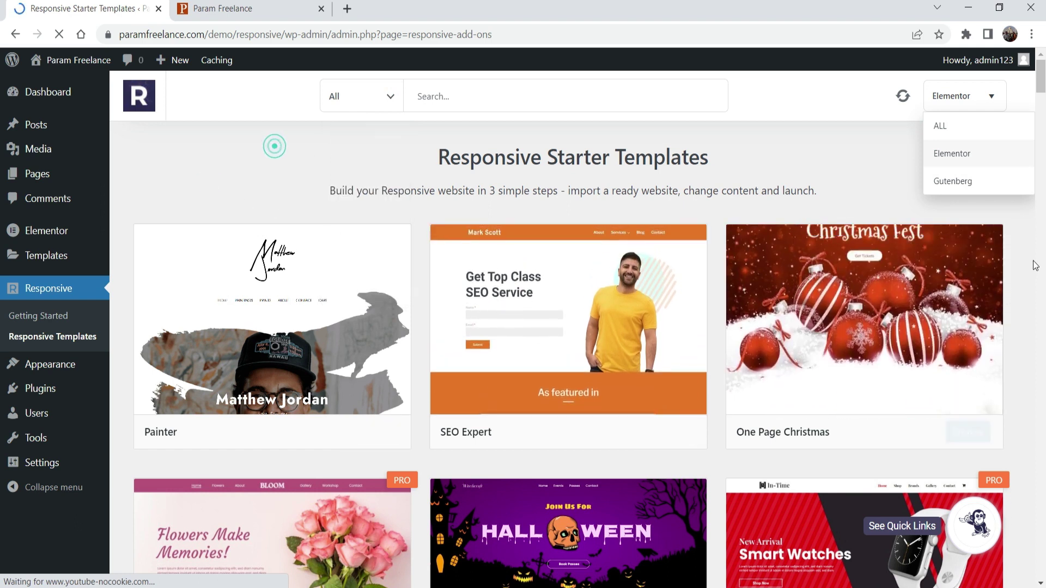
# - Filter the template library to show only free templates made for Elementor
pyautogui.scroll(-3, 1016, 275)
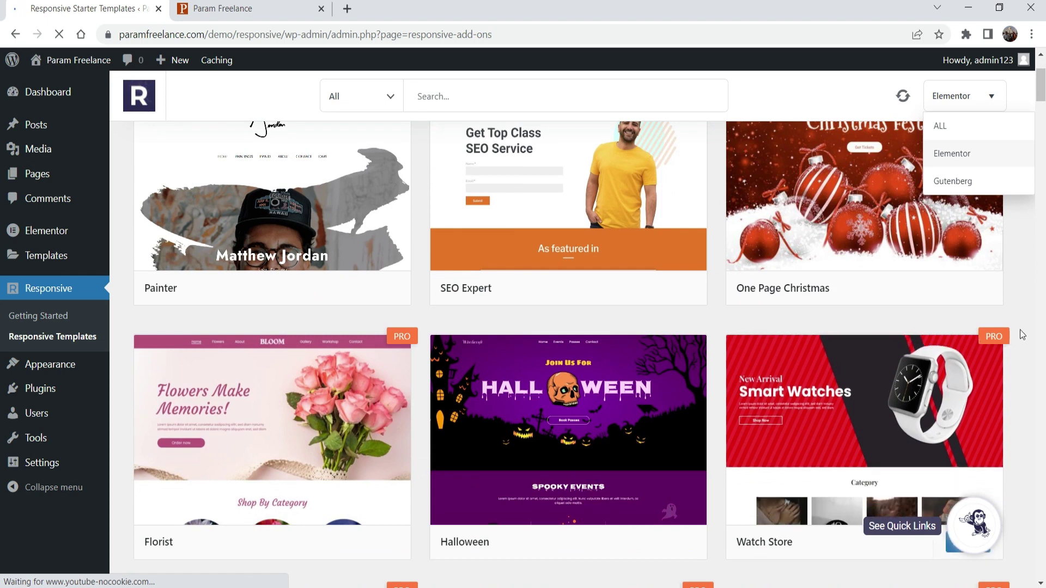
pyautogui.scroll(-2, 1018, 329)
pyautogui.scroll(1, 165, 242)
pyautogui.scroll(3, 165, 242)
pyautogui.click(383, 98)
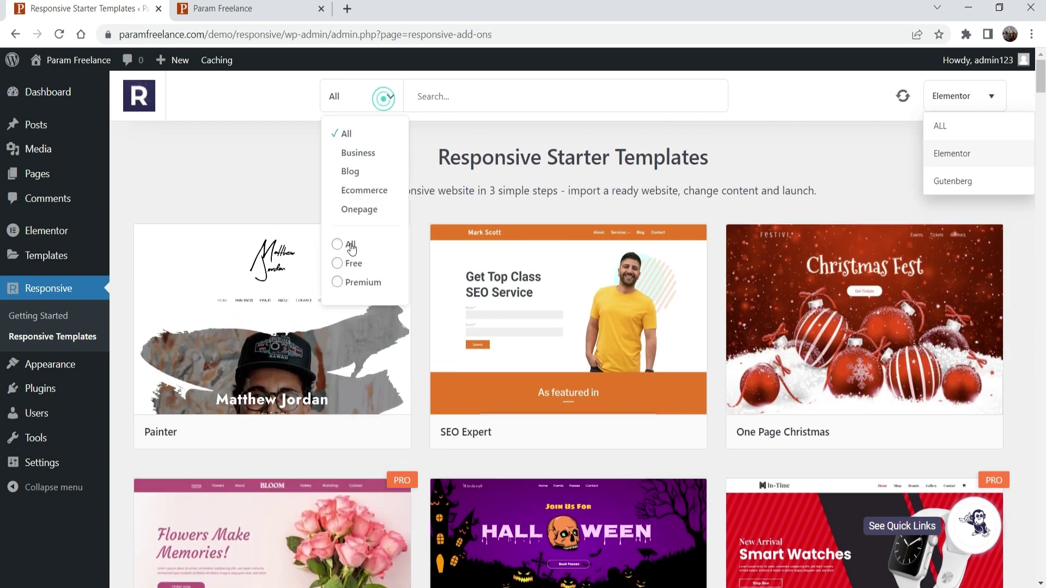
pyautogui.click(339, 263)
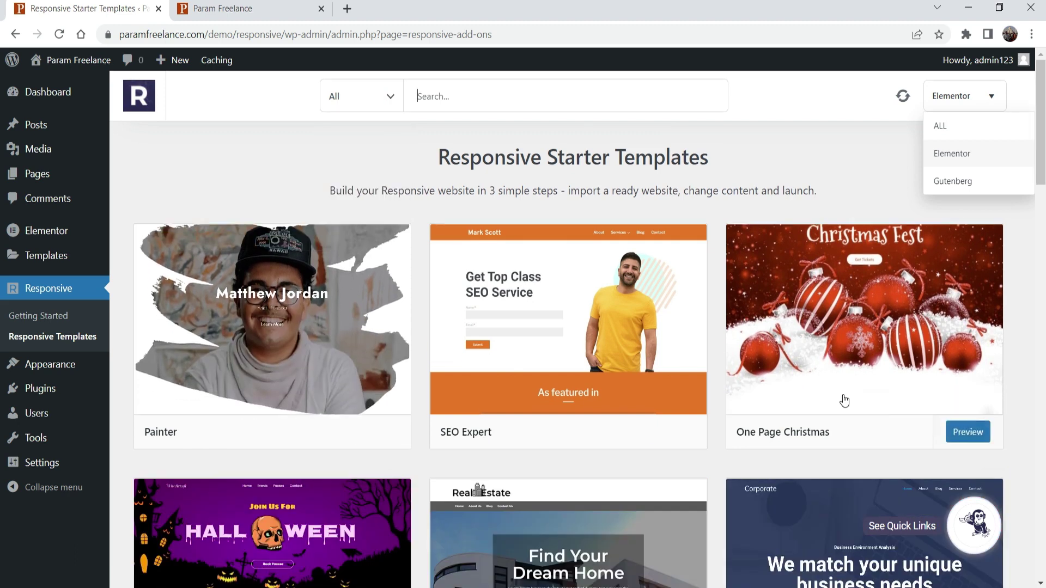
pyautogui.click(973, 154)
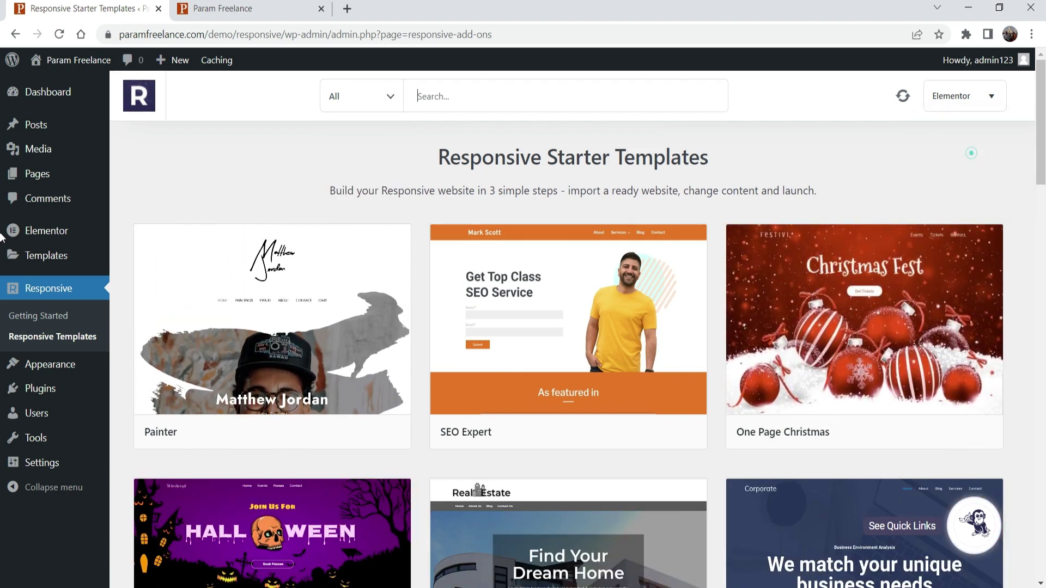
# - View the free Gutenberg templates and return to the Elementor ones
pyautogui.click(989, 95)
pyautogui.click(953, 181)
pyautogui.moveTo(761, 290)
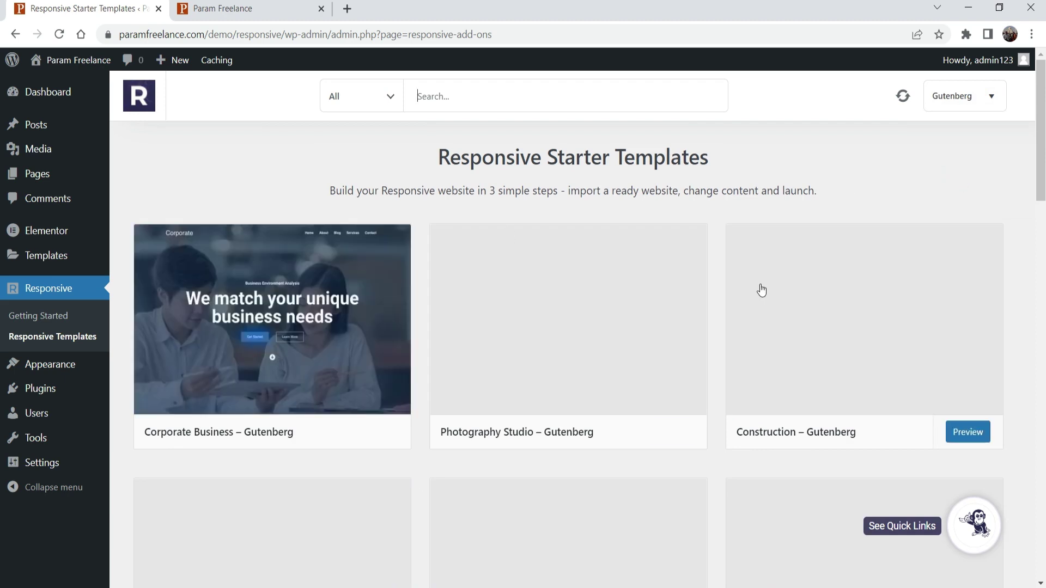
pyautogui.click(969, 96)
pyautogui.click(960, 153)
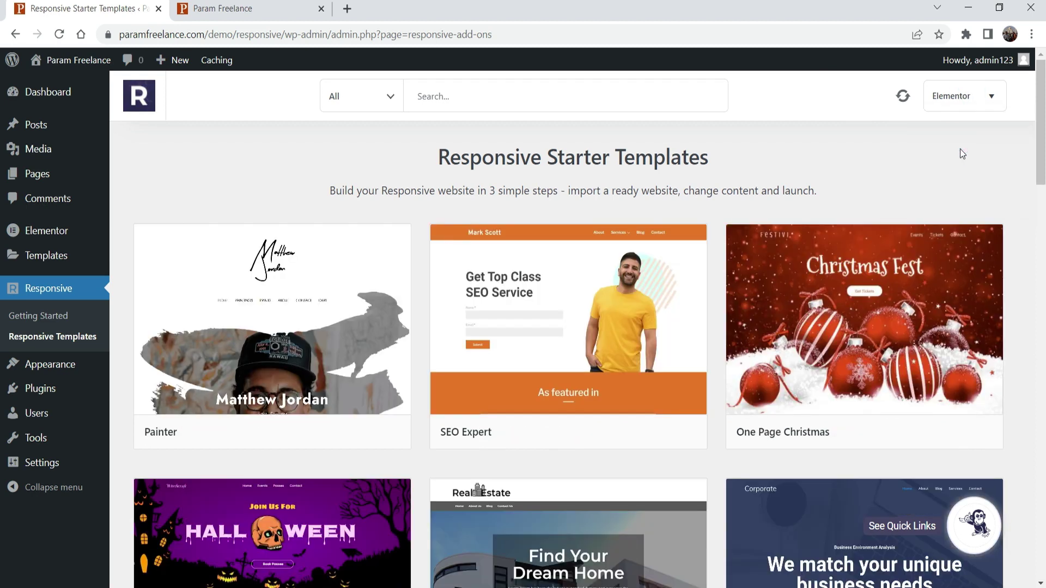
# - Browse the free Elementor templates to see which website designs are available
pyautogui.scroll(-6, 1018, 289)
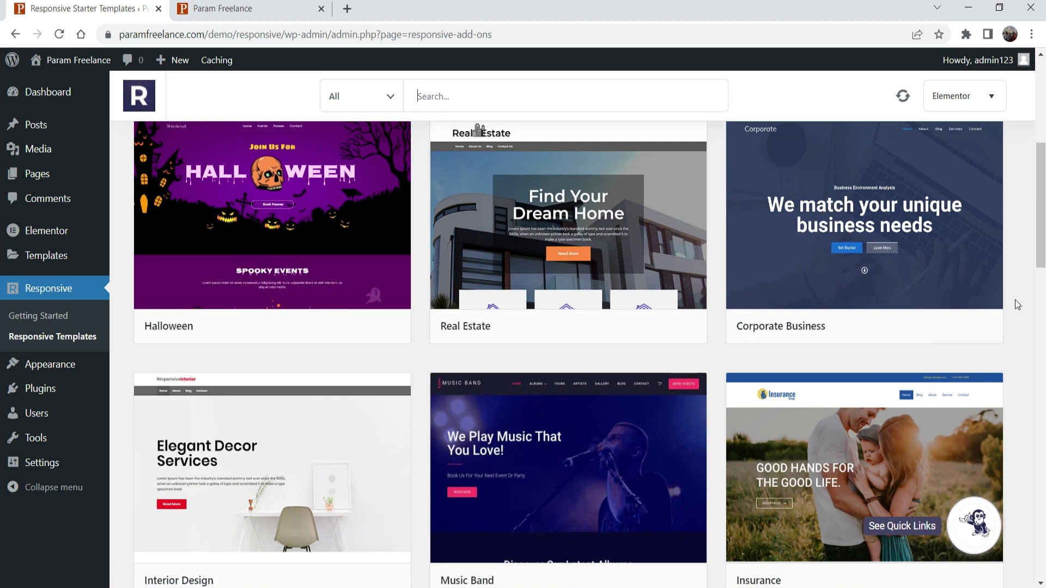
pyautogui.scroll(-3, 1014, 298)
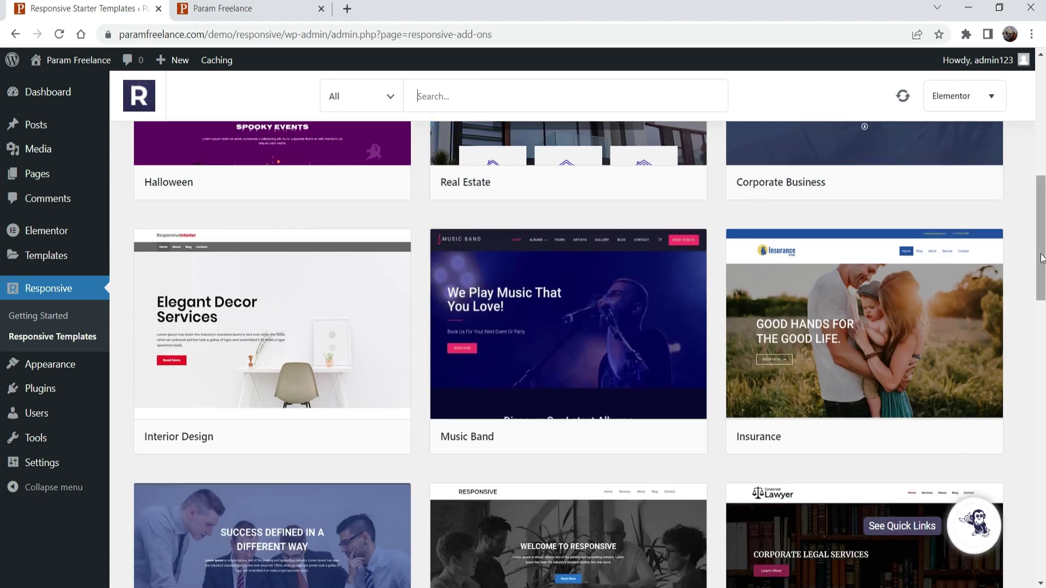
pyautogui.scroll(-4, 1038, 251)
pyautogui.scroll(-15, 1035, 254)
pyautogui.scroll(8, 1032, 251)
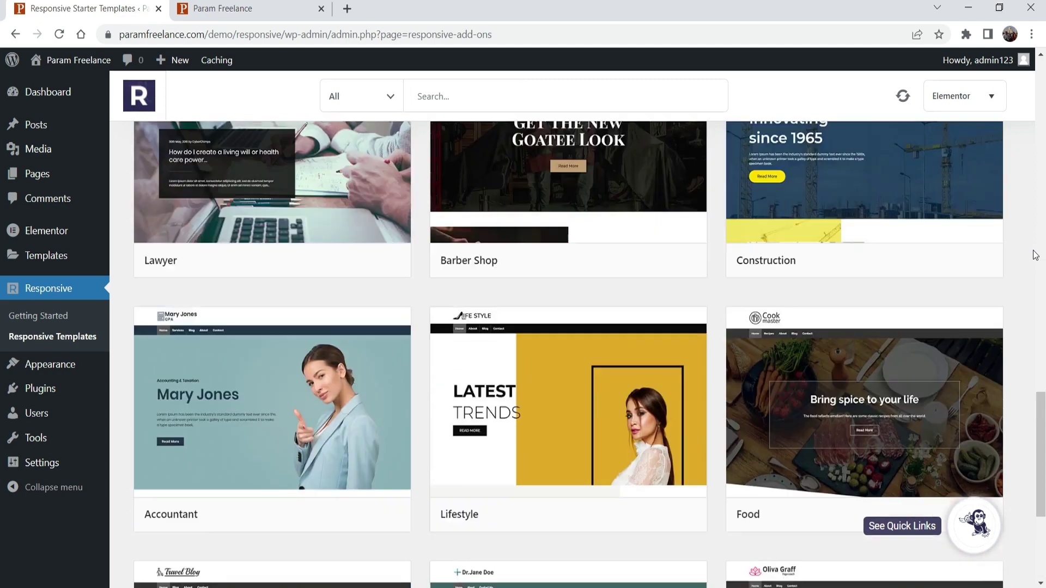
pyautogui.scroll(20, 1027, 240)
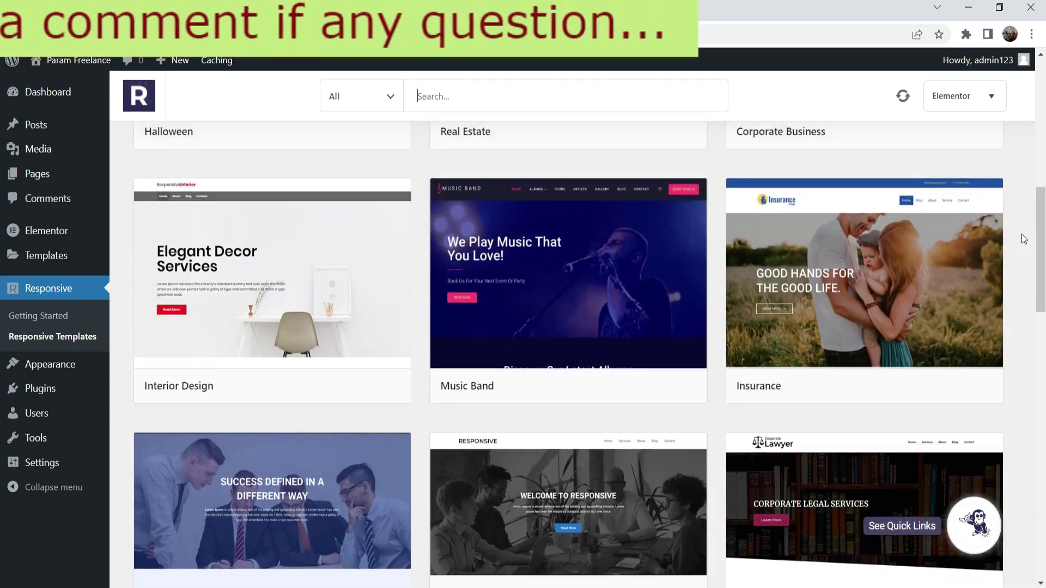
pyautogui.scroll(-9, 1, 209)
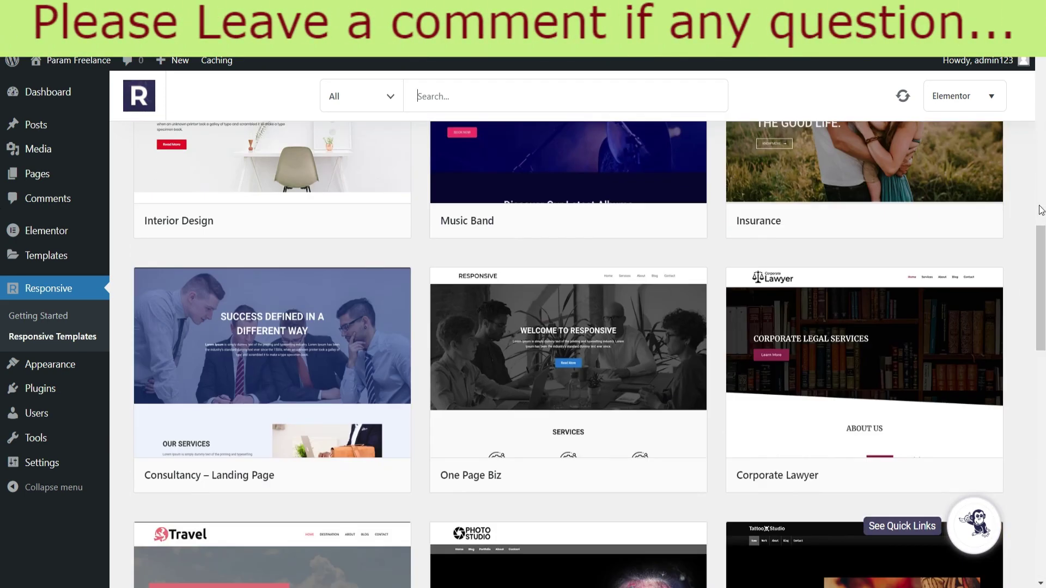
pyautogui.scroll(-5, 1041, 210)
pyautogui.scroll(-5, 1041, 210)
pyautogui.scroll(14, 1031, 199)
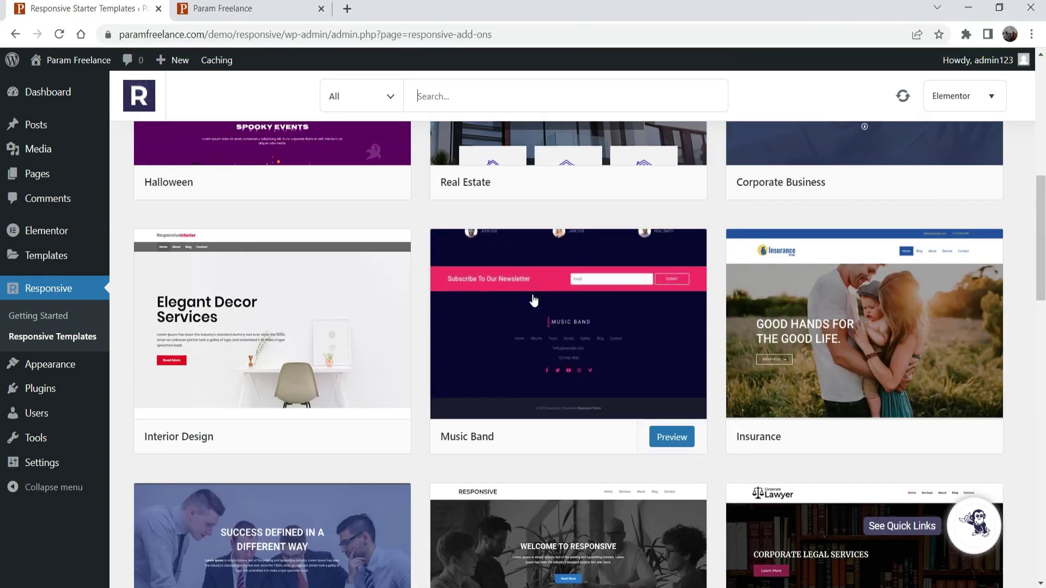
pyautogui.scroll(-8, 533, 300)
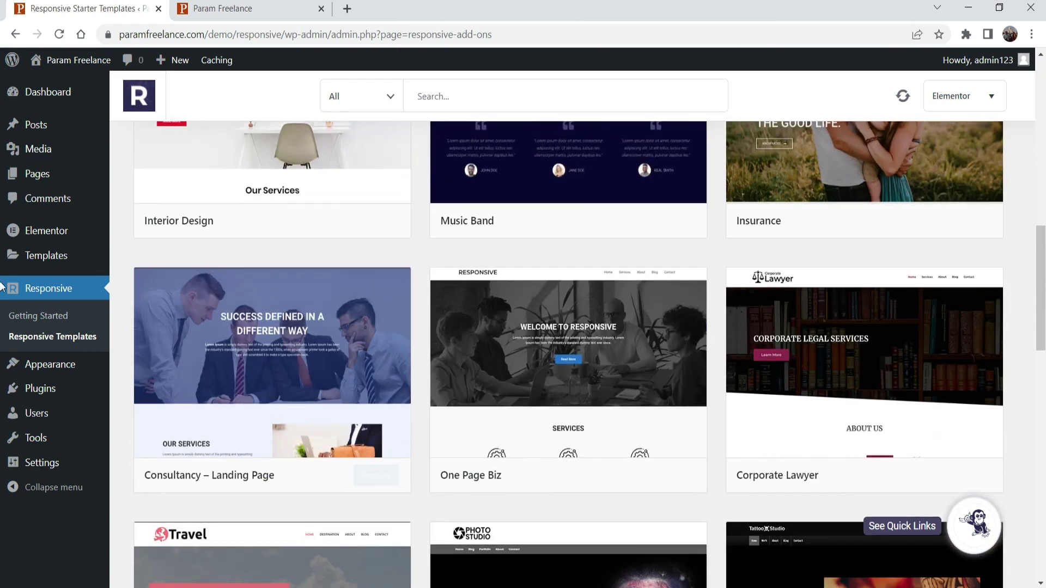
pyautogui.scroll(-1, 905, 222)
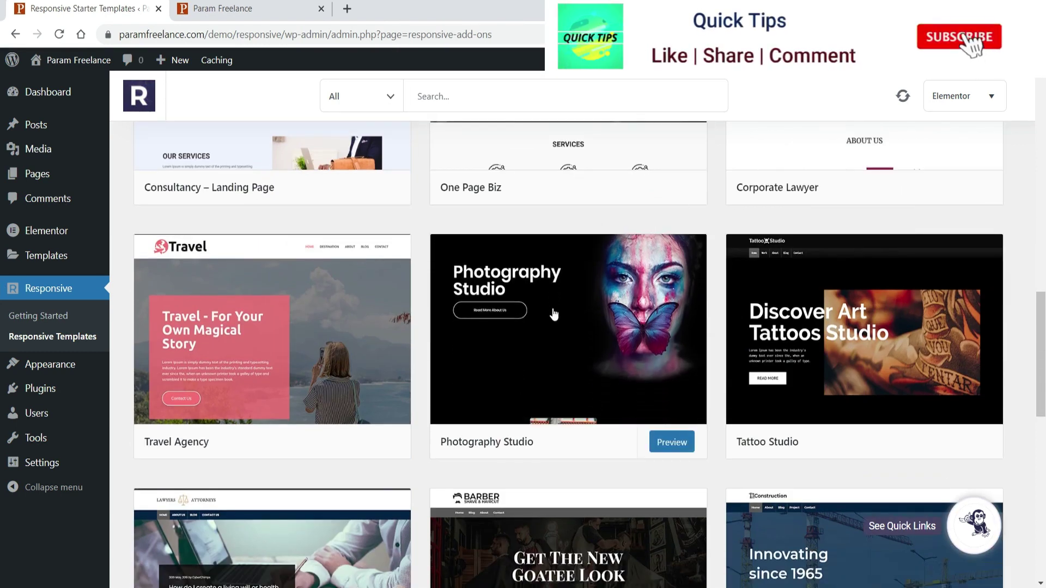
# - Open the preview of the Photography Studio template and look through its demo home page
pyautogui.click(677, 444)
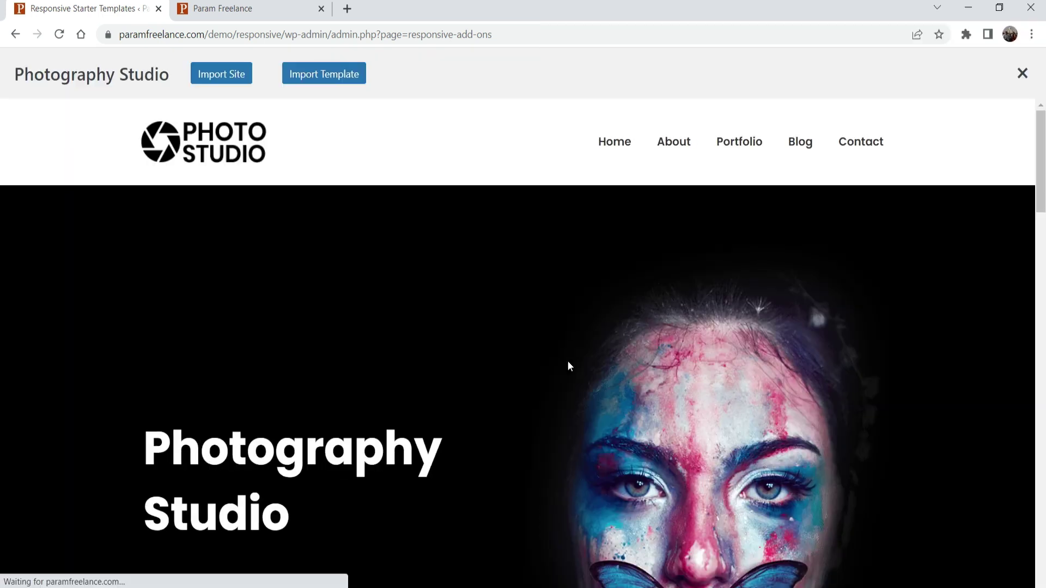
pyautogui.scroll(-5, 599, 297)
pyautogui.scroll(-15, 596, 297)
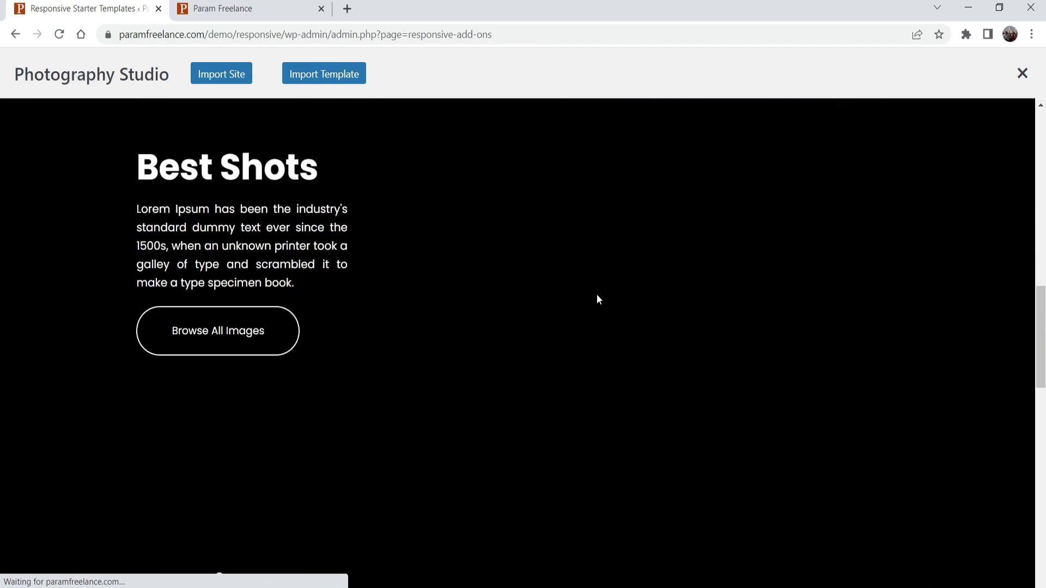
pyautogui.scroll(20, 594, 300)
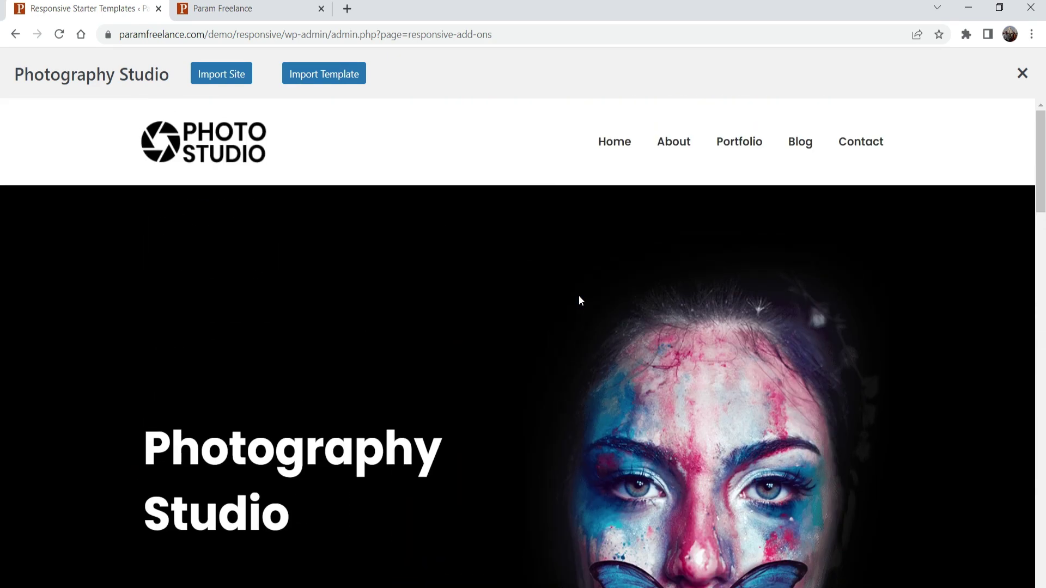
pyautogui.scroll(-7, 579, 295)
pyautogui.scroll(7, 566, 289)
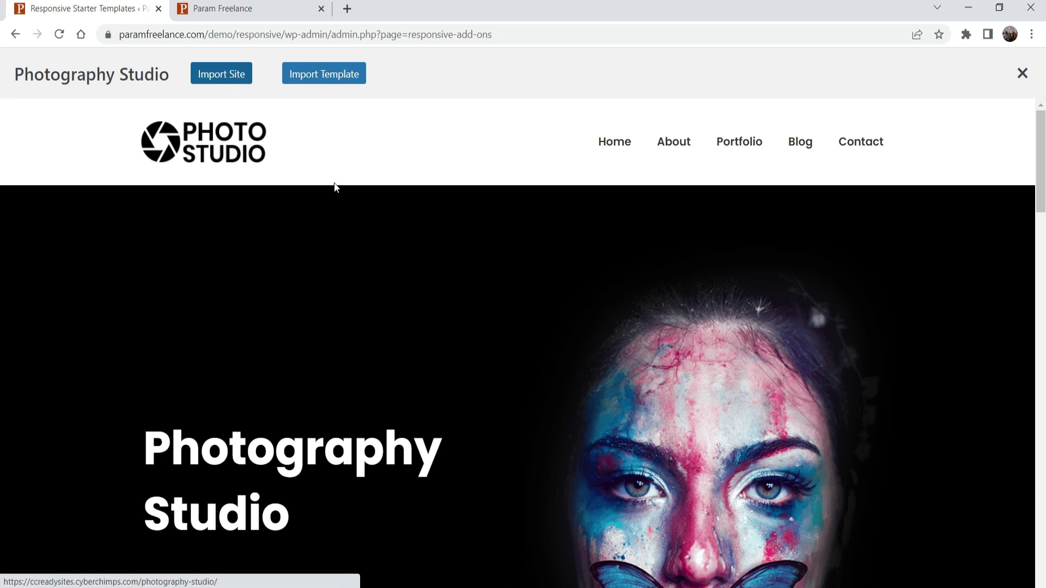
# - Choose to import a single Photography Studio template and review the page templates on offer
pyautogui.click(328, 76)
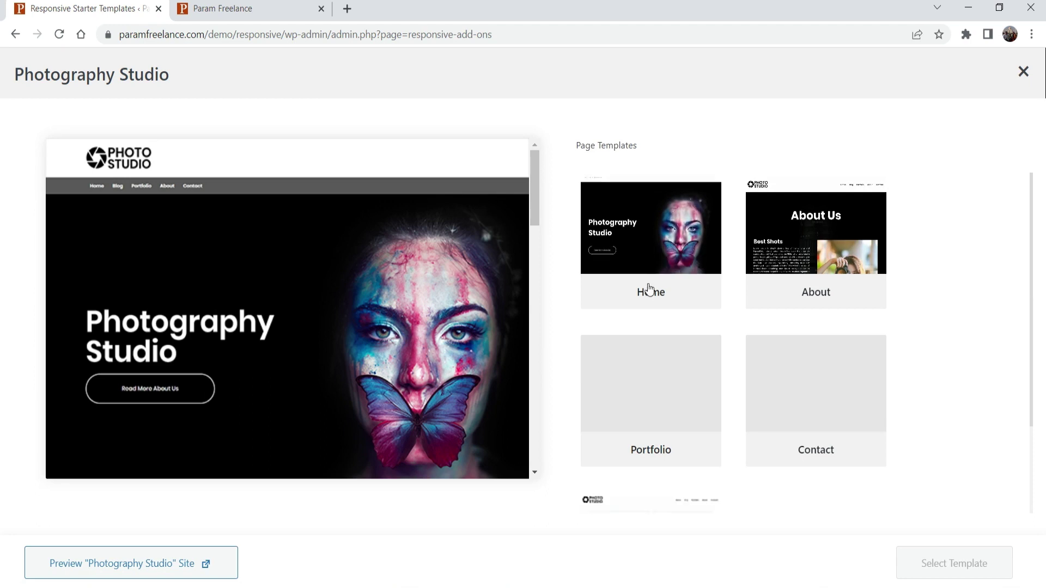
pyautogui.scroll(-2, 845, 343)
pyautogui.scroll(2, 960, 366)
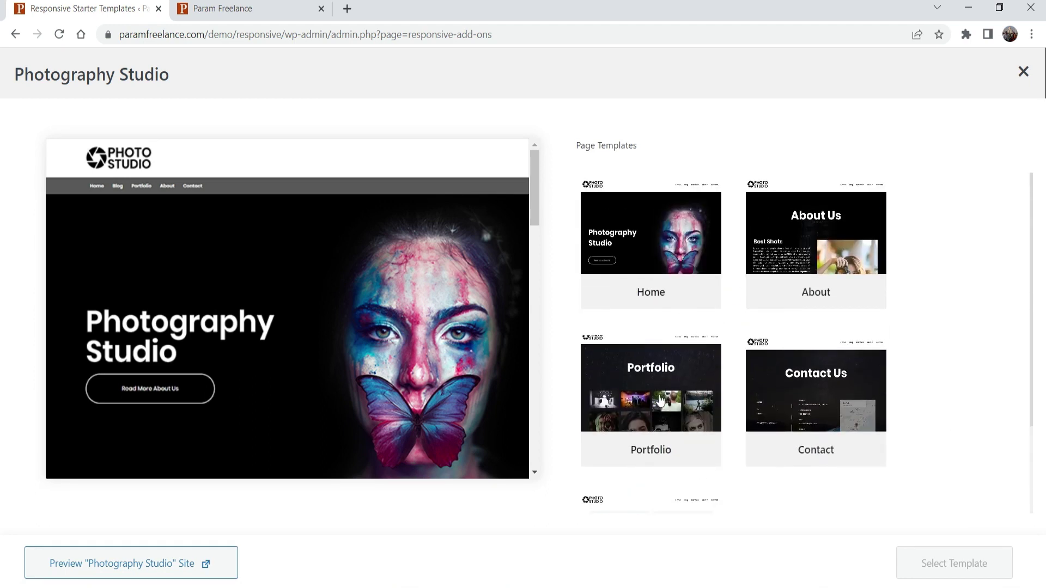
pyautogui.scroll(-2, 868, 365)
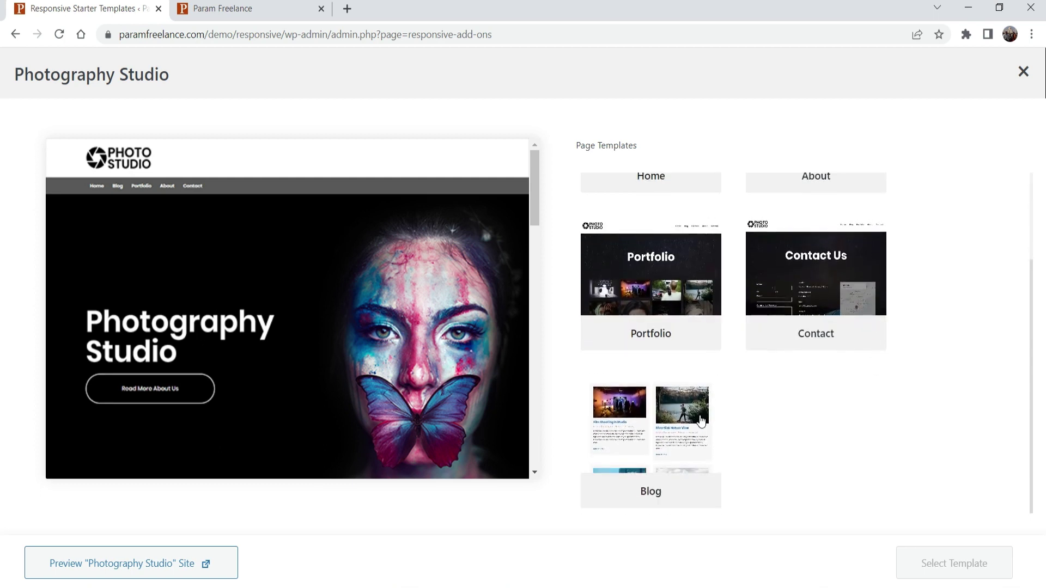
pyautogui.scroll(2, 953, 371)
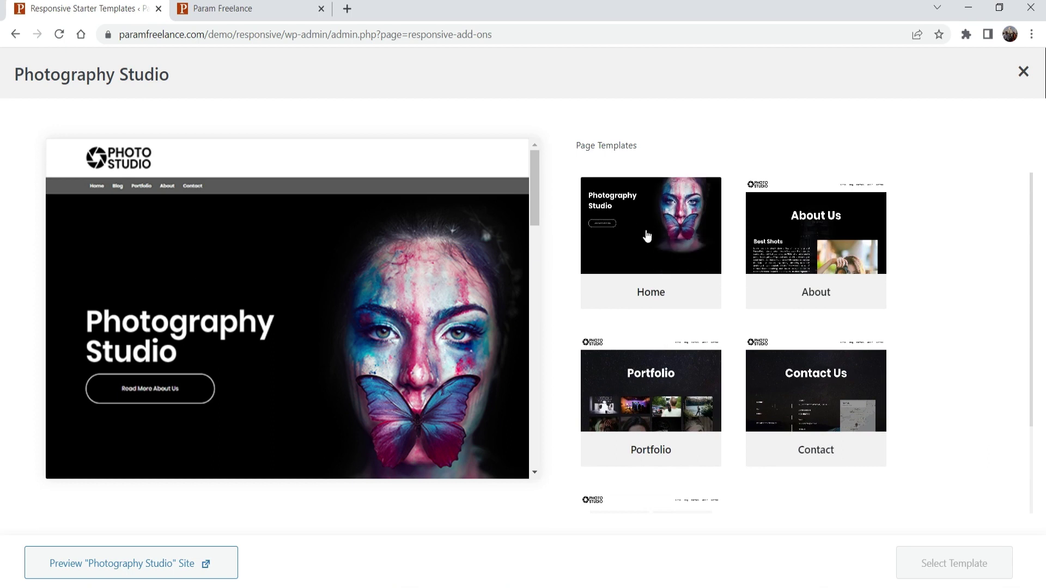
# - Preview the About, Portfolio and Contact page templates of Photography Studio one after another
pyautogui.click(816, 234)
pyautogui.scroll(-10, 261, 305)
pyautogui.scroll(6, 264, 300)
pyautogui.scroll(4, 261, 296)
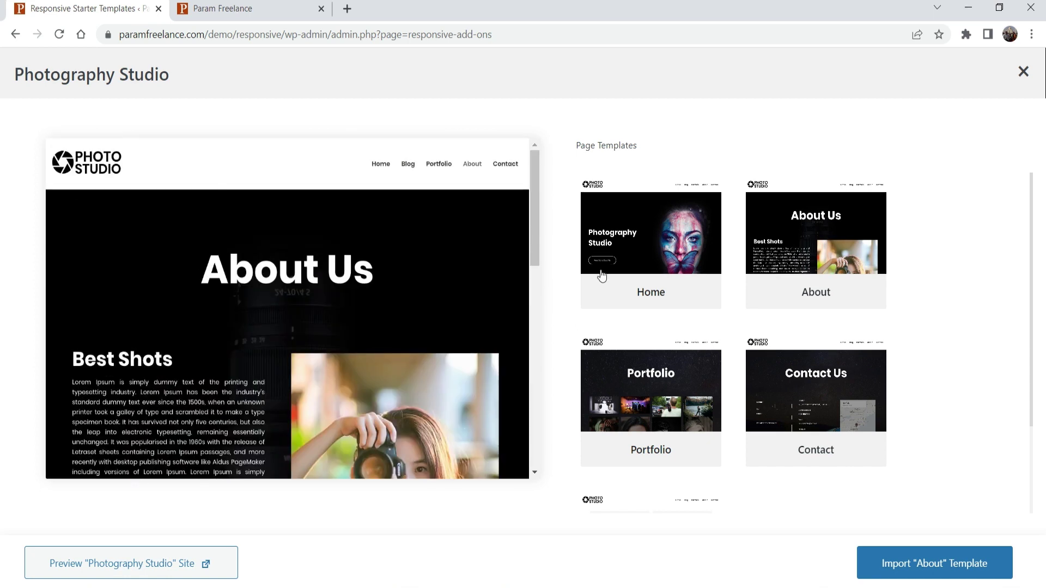
pyautogui.click(652, 392)
pyautogui.scroll(-5, 273, 289)
pyautogui.scroll(5, 272, 281)
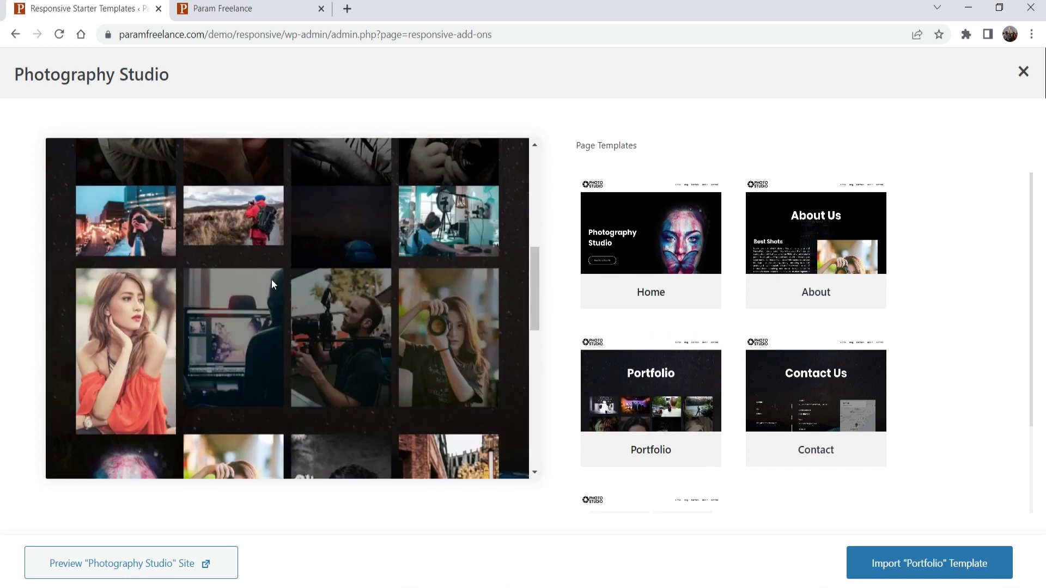
pyautogui.click(816, 392)
pyautogui.scroll(-5, 391, 325)
pyautogui.scroll(5, 390, 321)
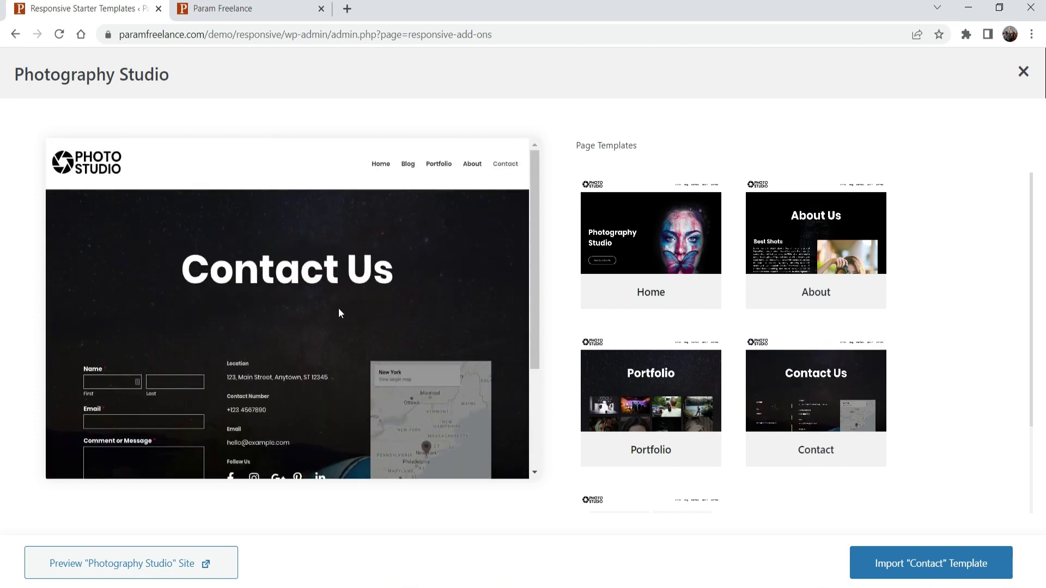
# - Select the Home page template of Photography Studio, review its import details and import it
pyautogui.click(663, 229)
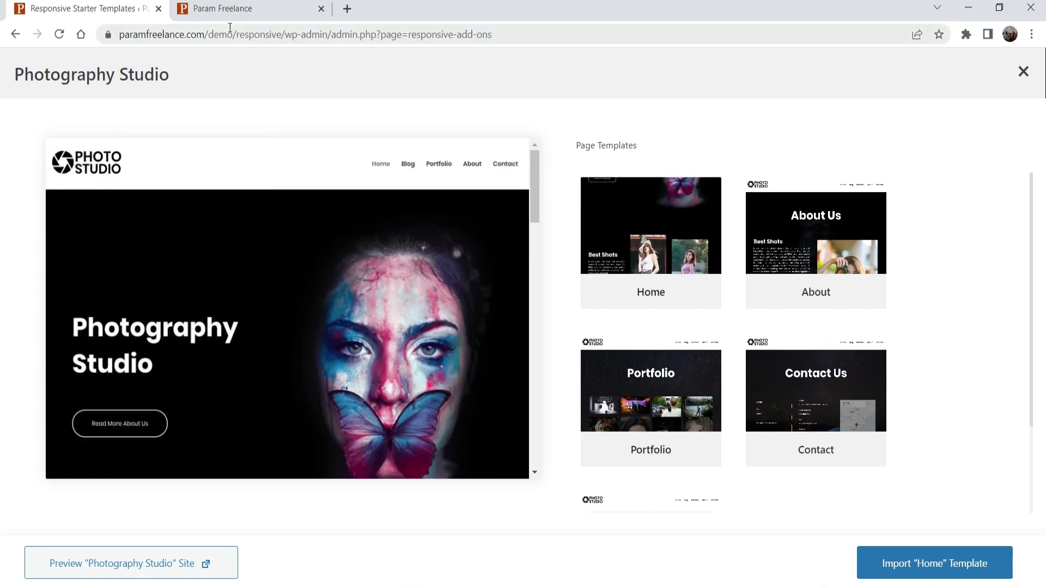
pyautogui.hotkey('ctrl', 'Tab')
pyautogui.click(61, 6)
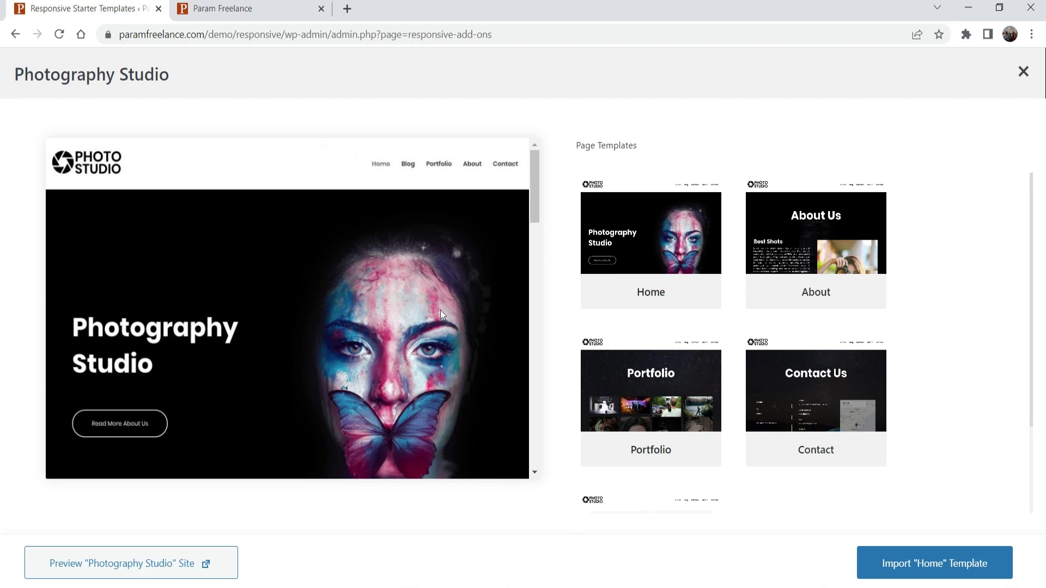
pyautogui.click(944, 569)
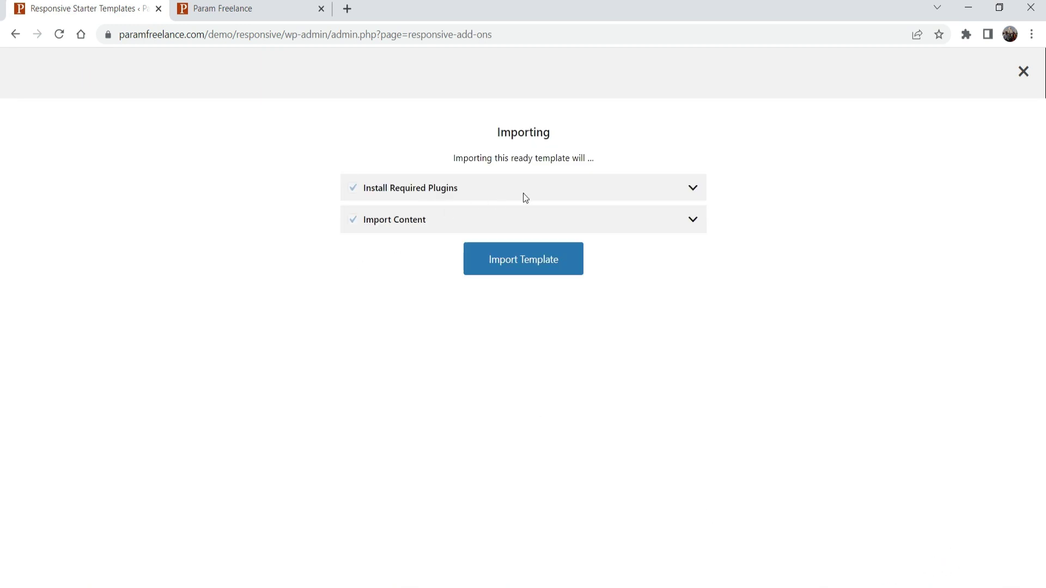
pyautogui.click(693, 191)
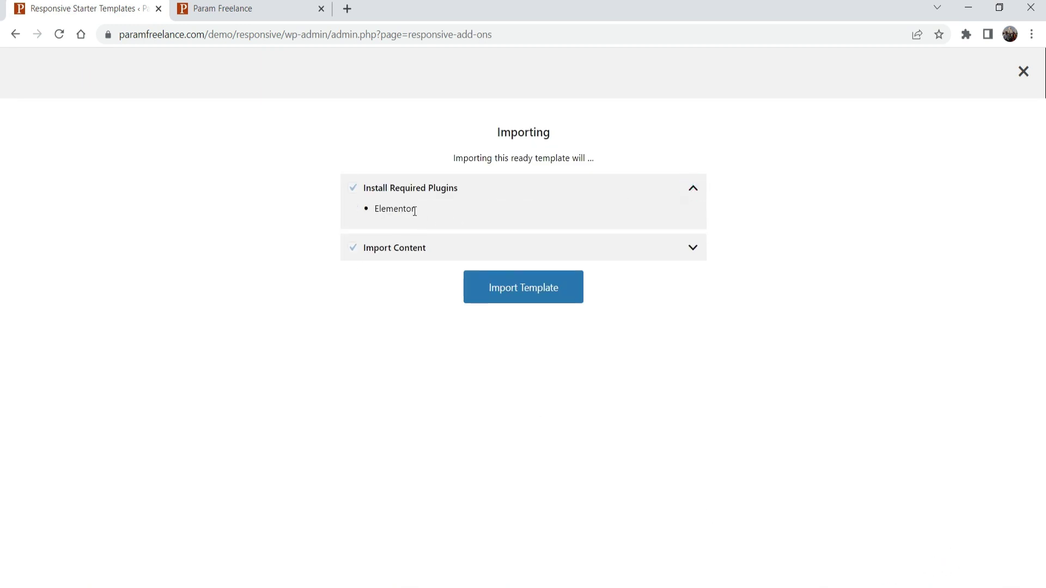
pyautogui.click(692, 248)
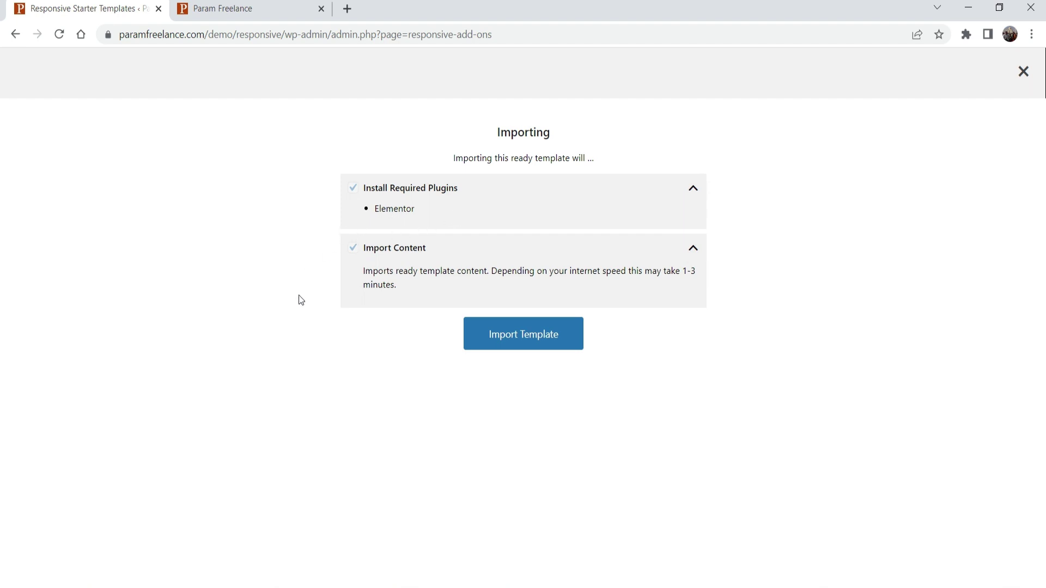
pyautogui.click(508, 344)
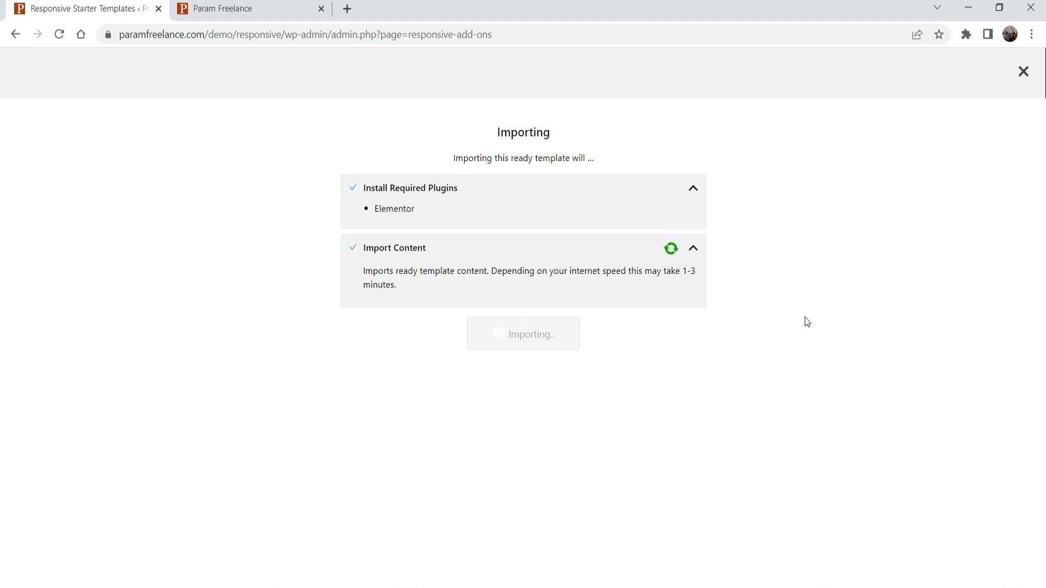
# - Open the imported Home page on the live site and examine it from header to footer
pyautogui.click(511, 327)
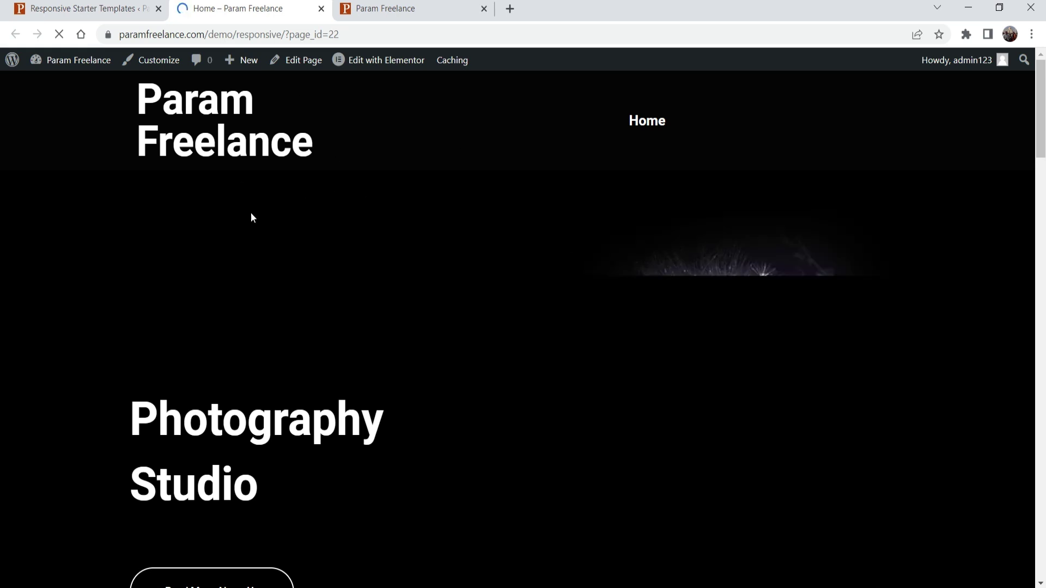
pyautogui.moveTo(141, 97); pyautogui.dragTo(810, 152)
pyautogui.click(136, 128)
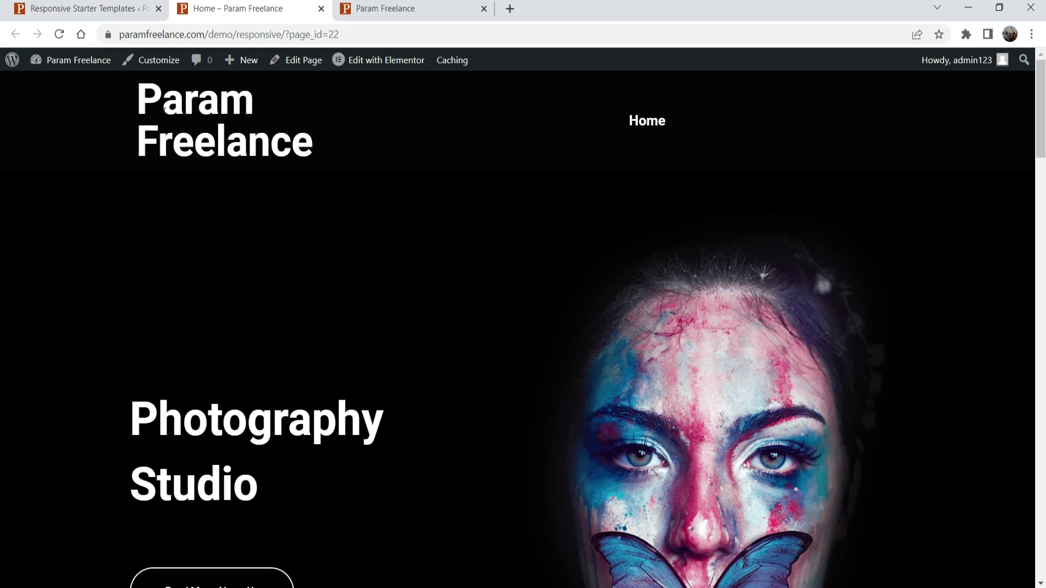
pyautogui.scroll(-20, 254, 195)
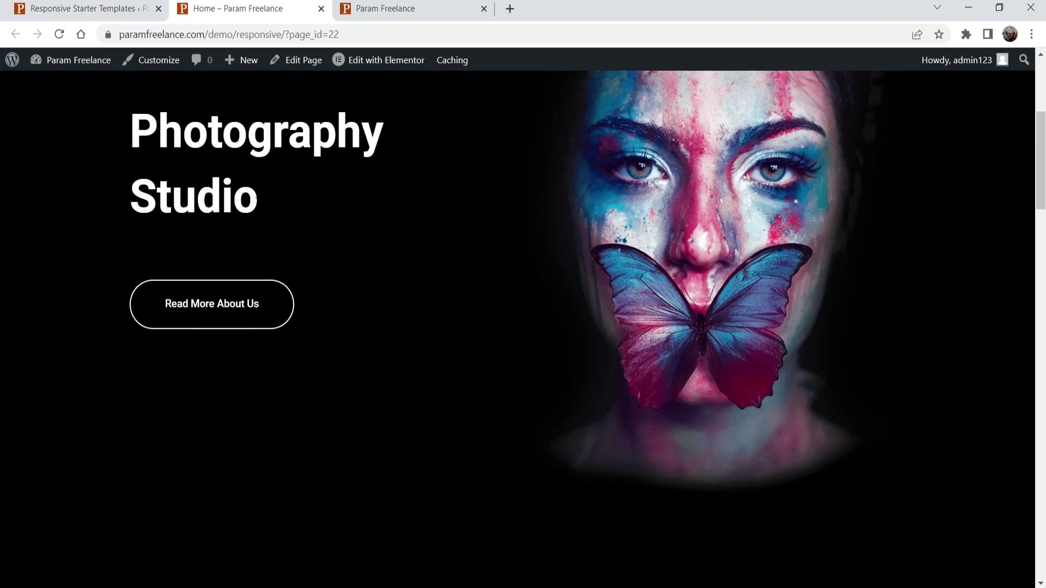
pyautogui.scroll(-15, 252, 195)
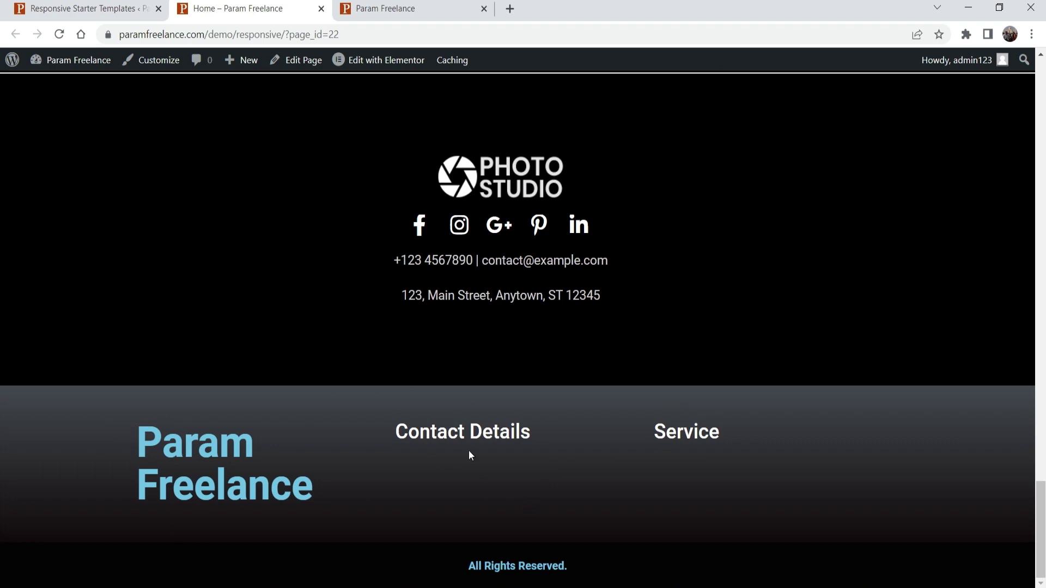
# - Close the completed Photography Studio Home import and open the list of all site pages
pyautogui.scroll(15, 735, 326)
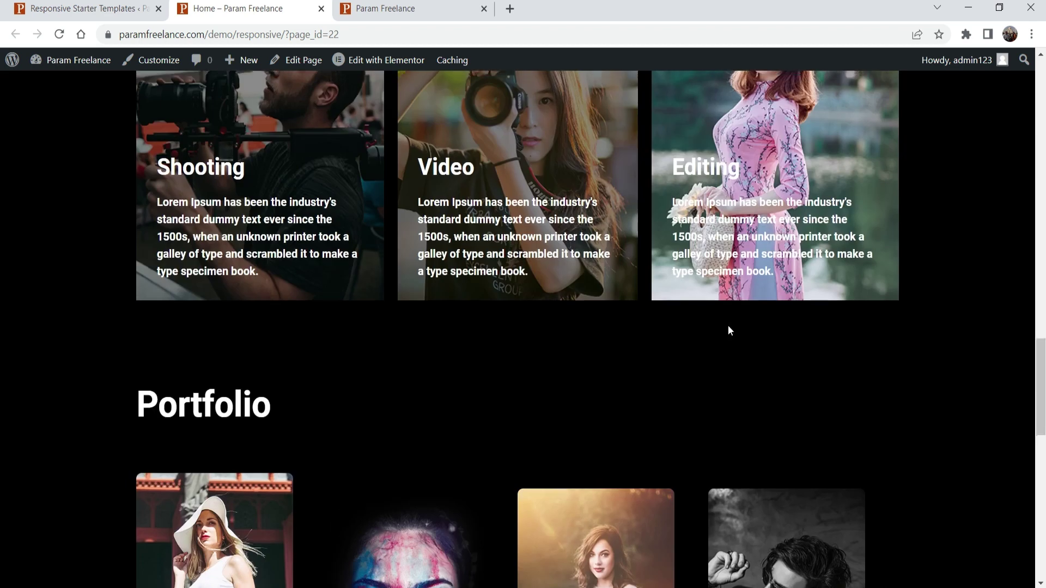
pyautogui.scroll(15, 724, 325)
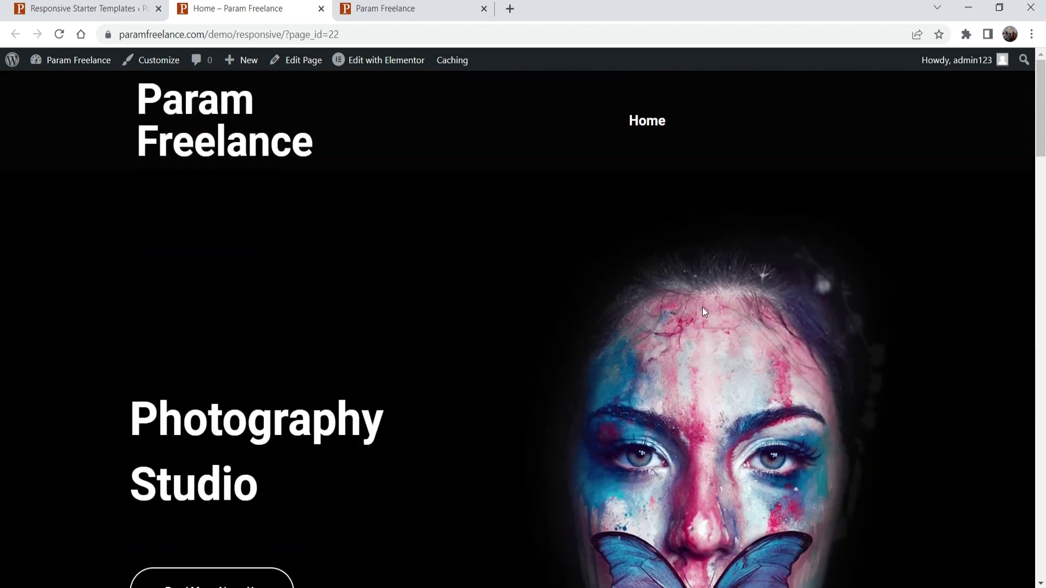
pyautogui.click(44, 8)
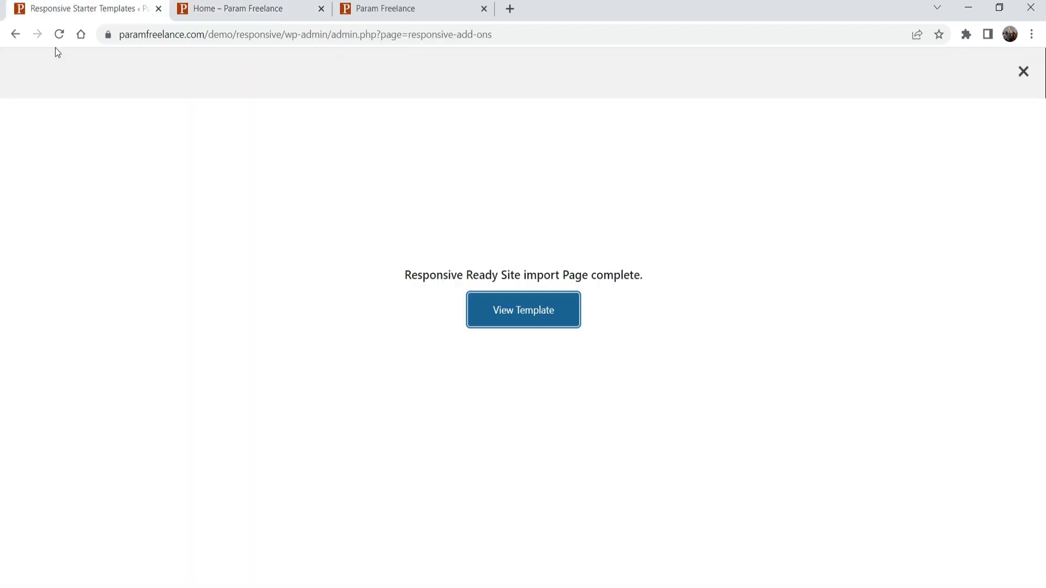
pyautogui.click(1023, 71)
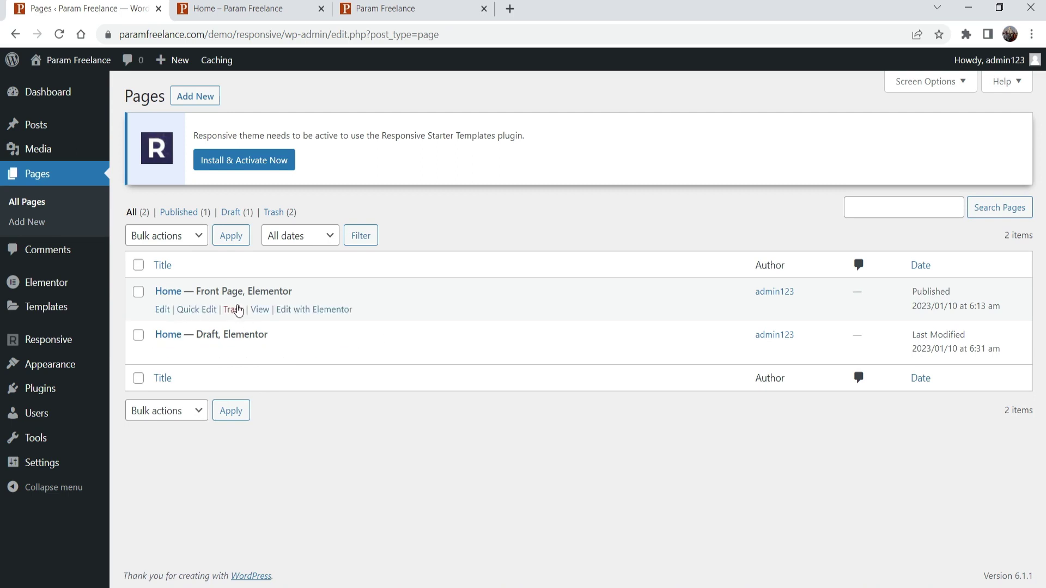
# - View the published Home front page on the live site and preview the imported Home draft for comparison
pyautogui.rightClick(268, 311)
pyautogui.click(289, 318)
pyautogui.click(321, 9)
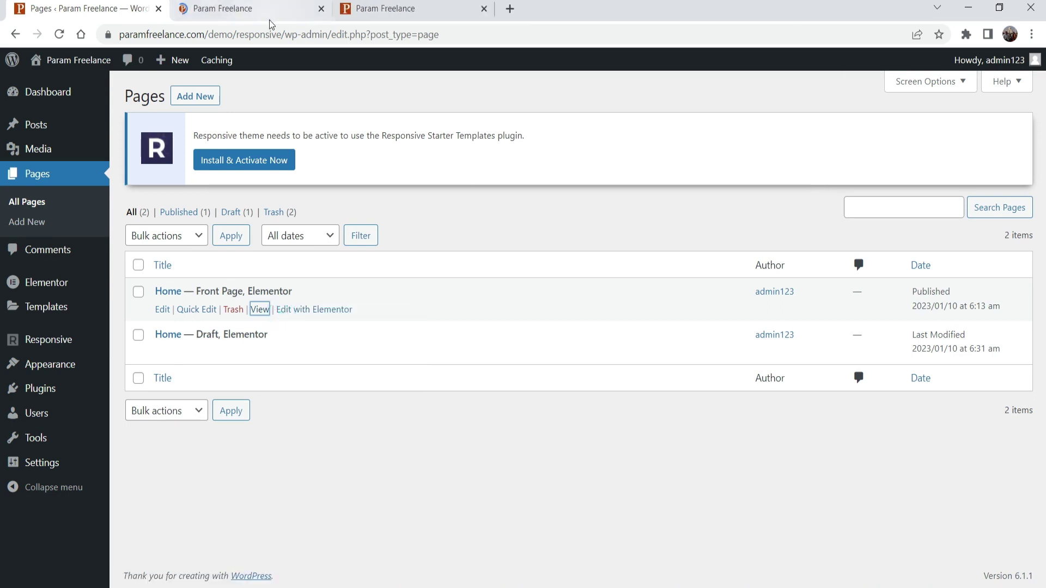
pyautogui.click(245, 10)
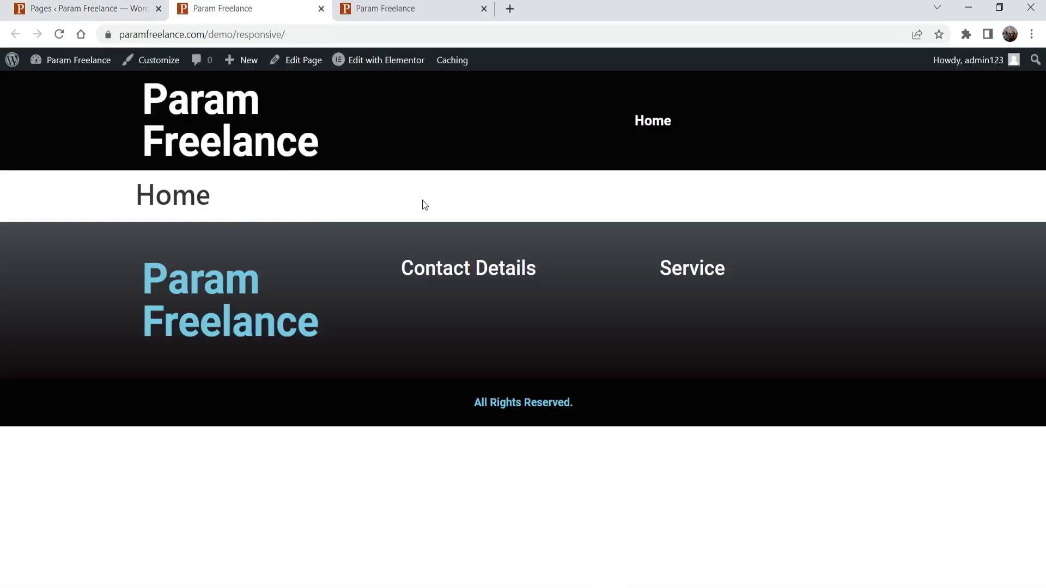
pyautogui.click(91, 6)
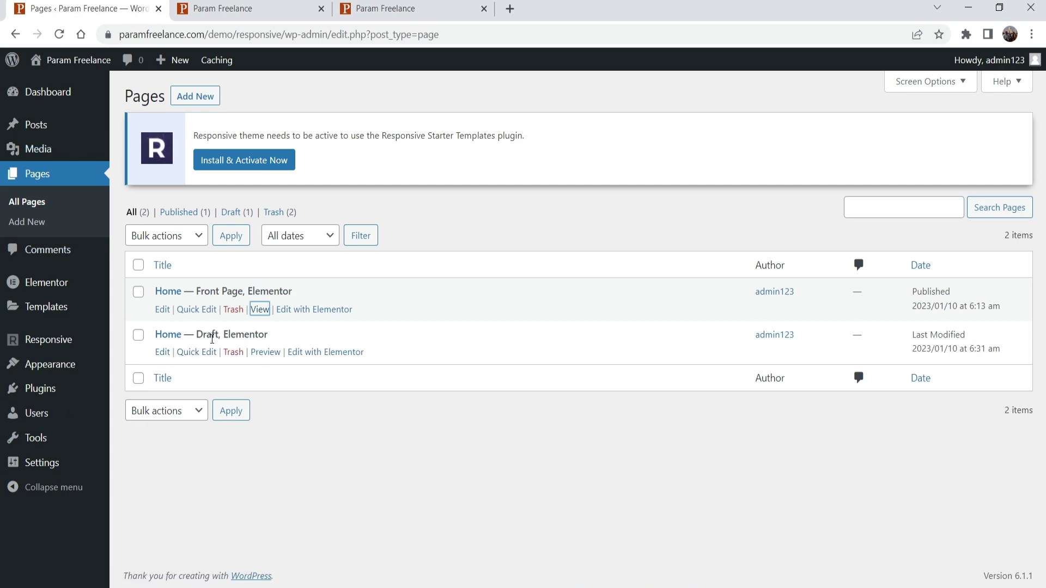
pyautogui.click(266, 352)
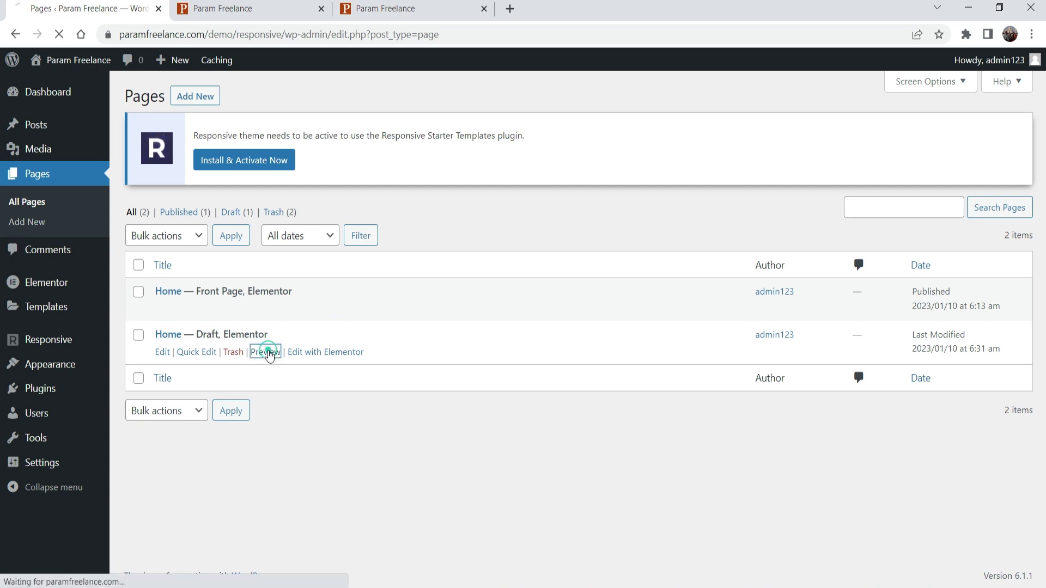
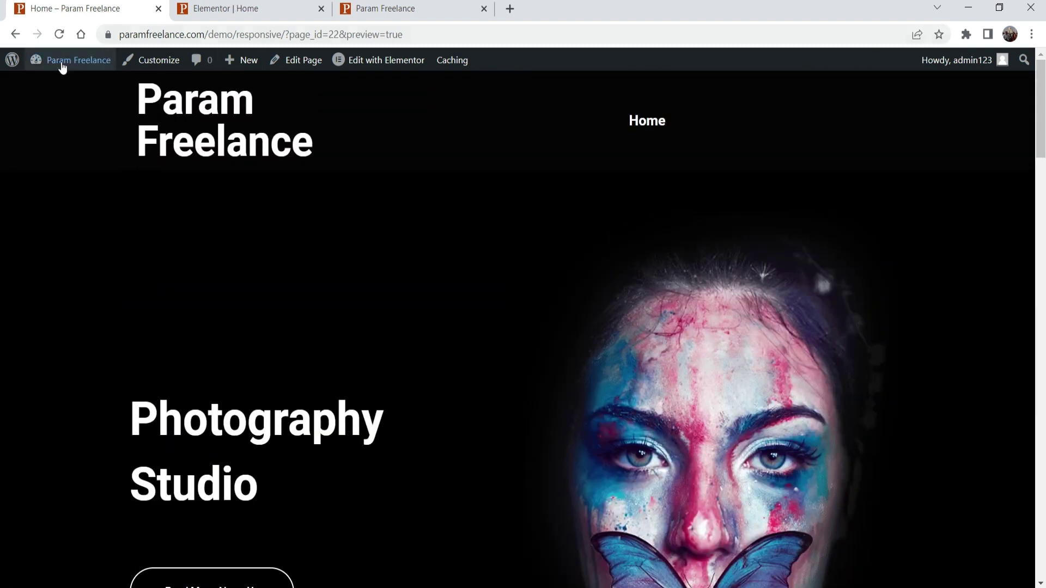
# - Return to the pages list, open the Home draft with Elementor, and close the leftover site previews
pyautogui.moveTo(62, 65)
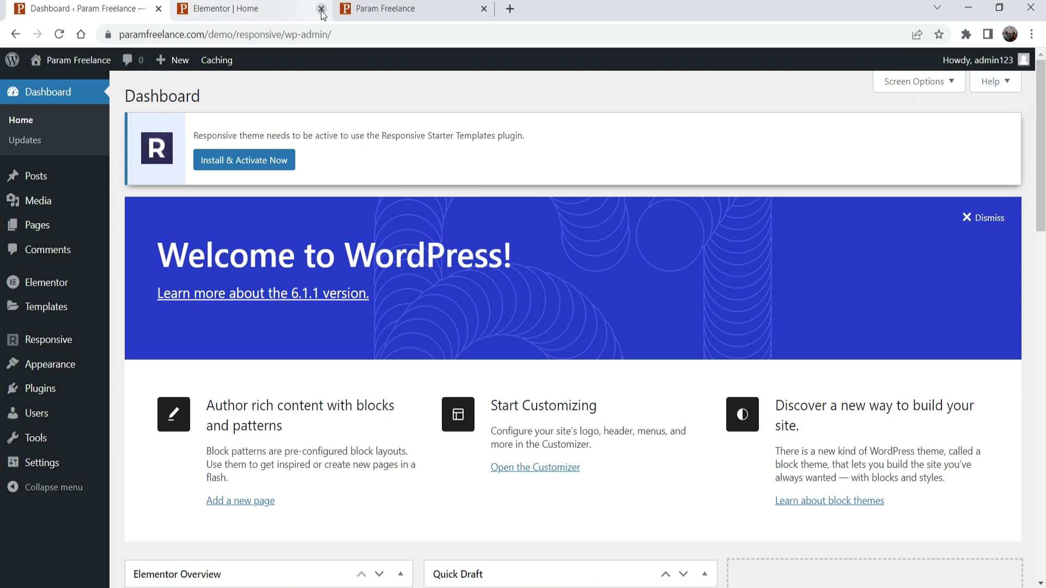
pyautogui.click(321, 8)
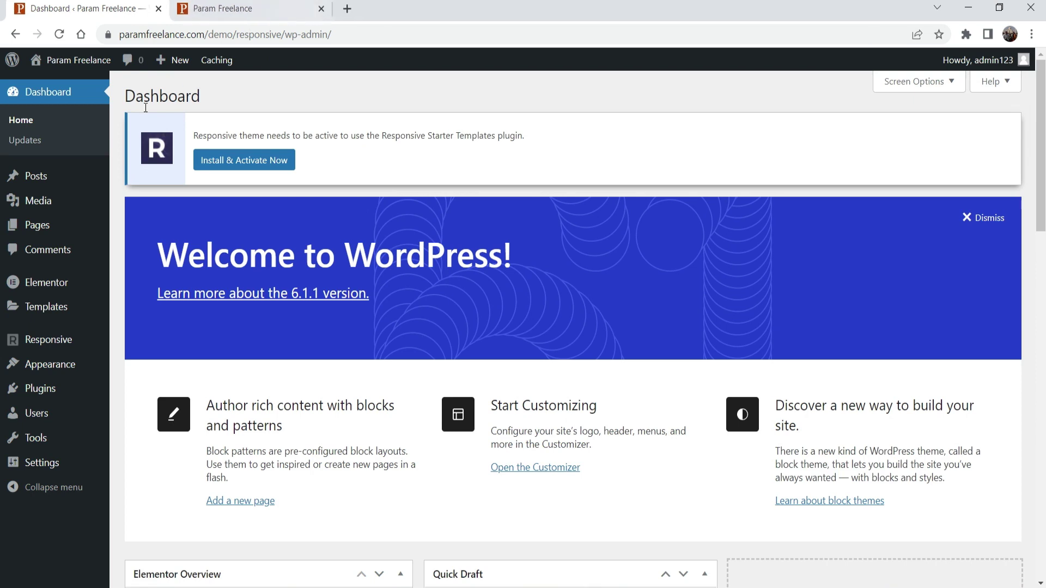
pyautogui.click(25, 225)
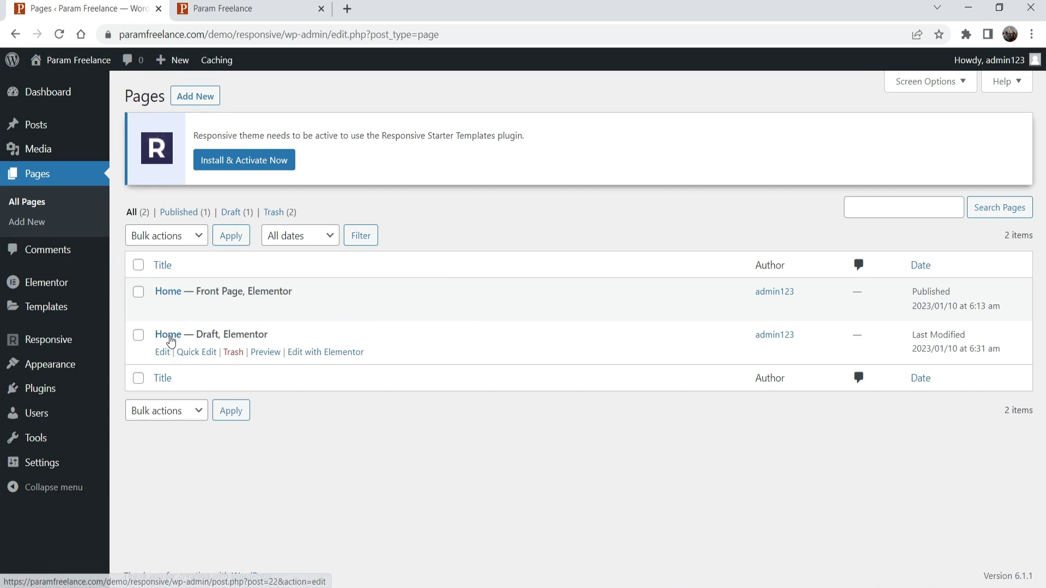
pyautogui.rightClick(324, 356)
pyautogui.click(376, 362)
pyautogui.click(485, 11)
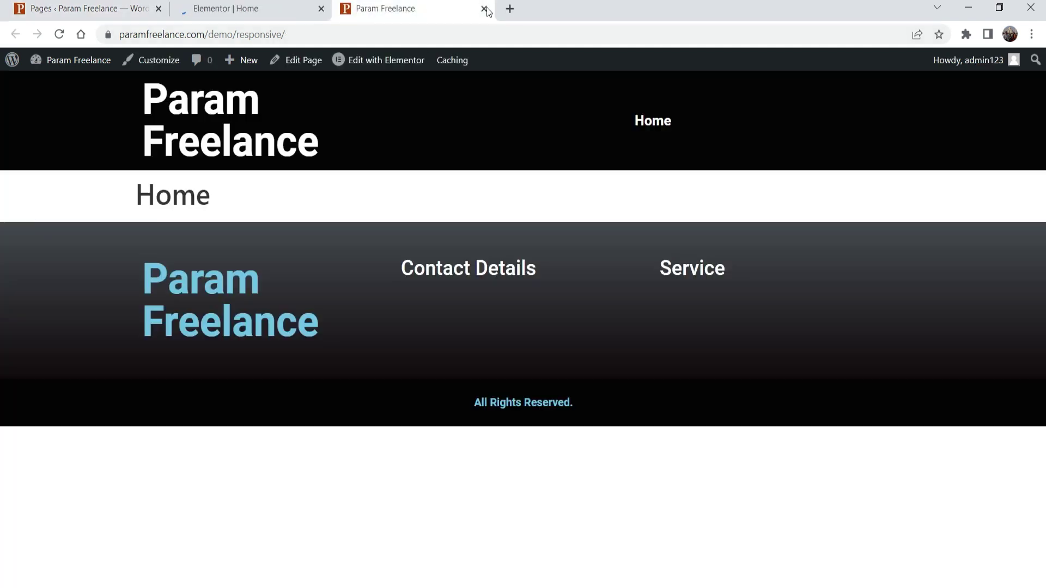
pyautogui.click(484, 9)
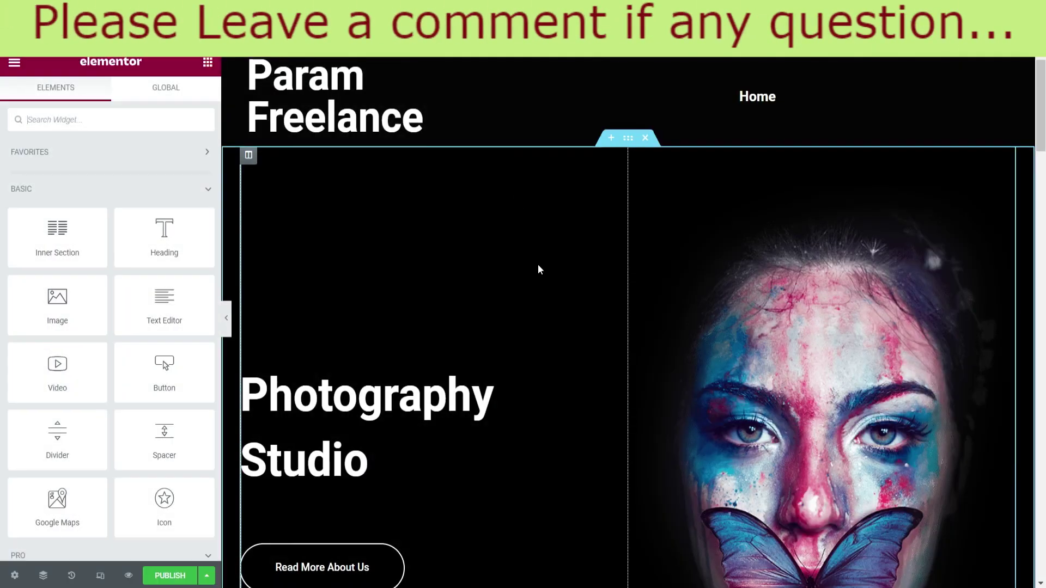
# - Replace the hero section's painted-face portrait with the media library photo of the woman holding a camera
pyautogui.scroll(-3, 539, 269)
pyautogui.click(851, 314)
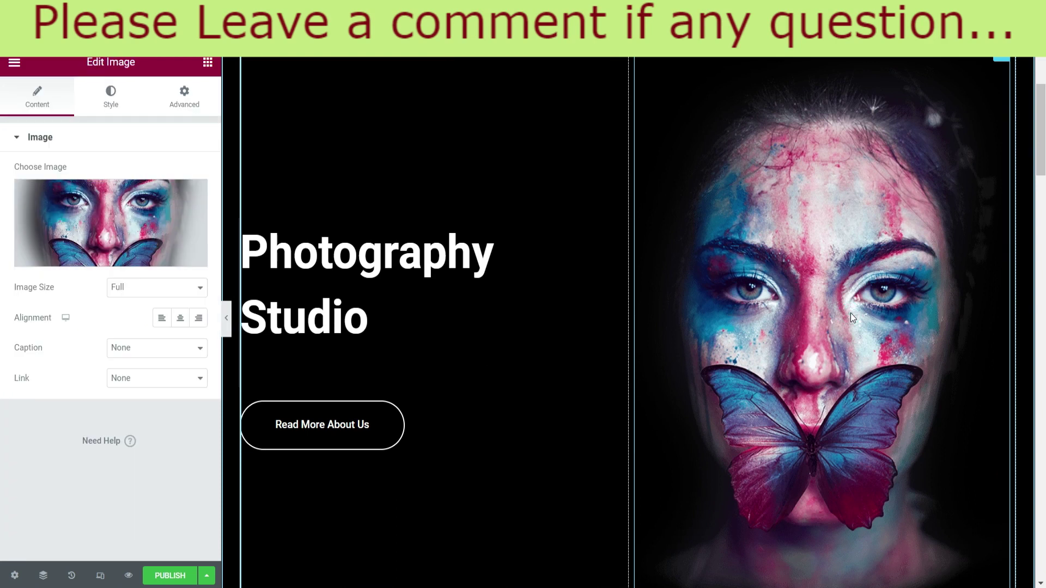
pyautogui.click(134, 199)
pyautogui.click(267, 120)
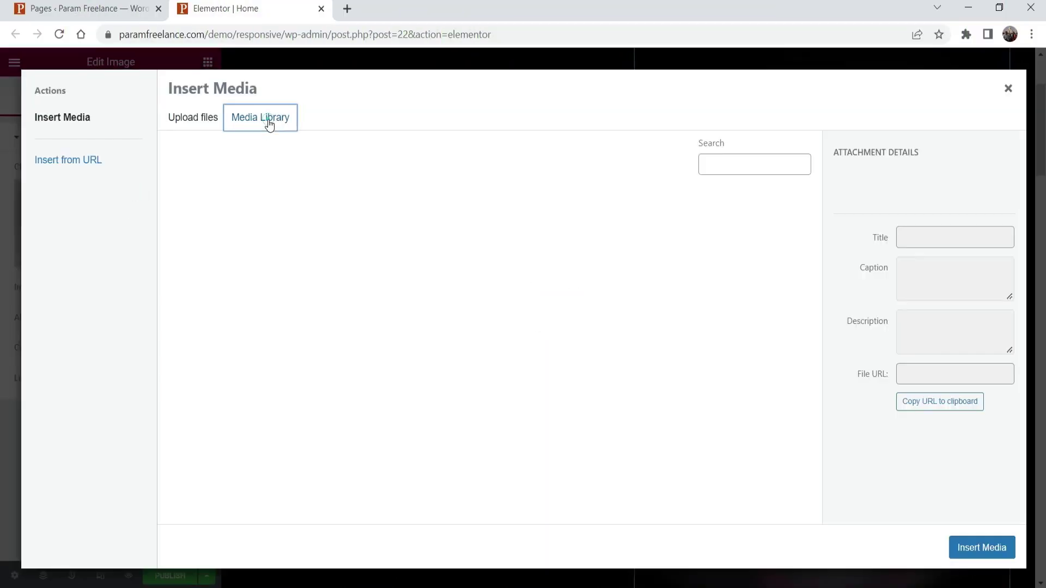
pyautogui.click(200, 123)
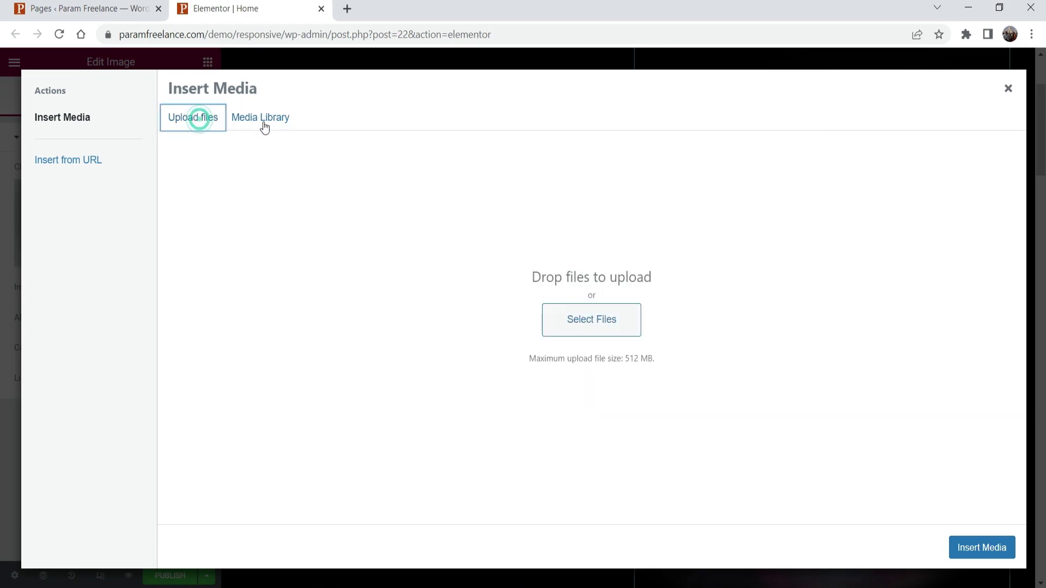
pyautogui.click(574, 332)
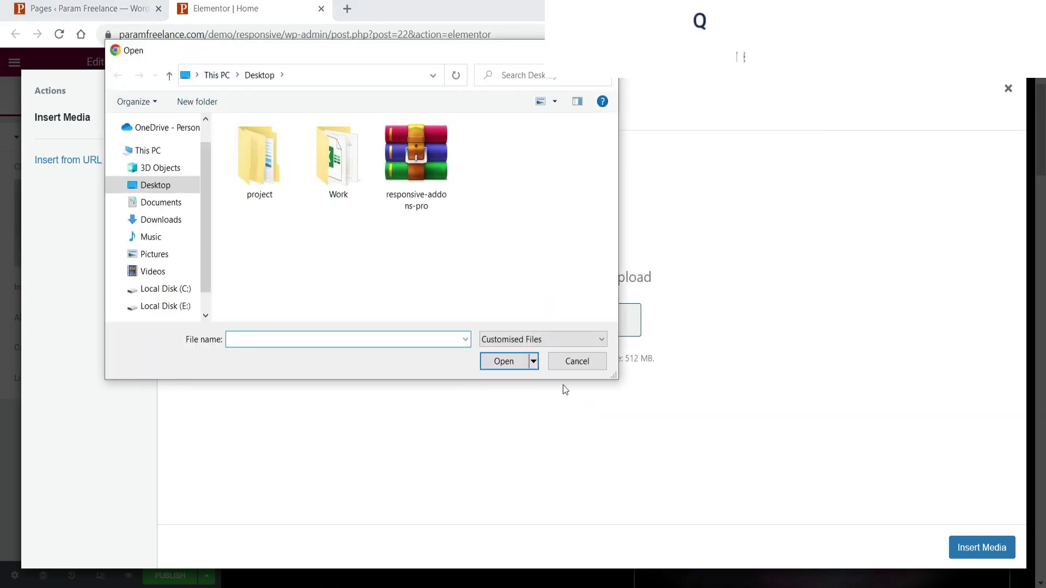
pyautogui.click(574, 366)
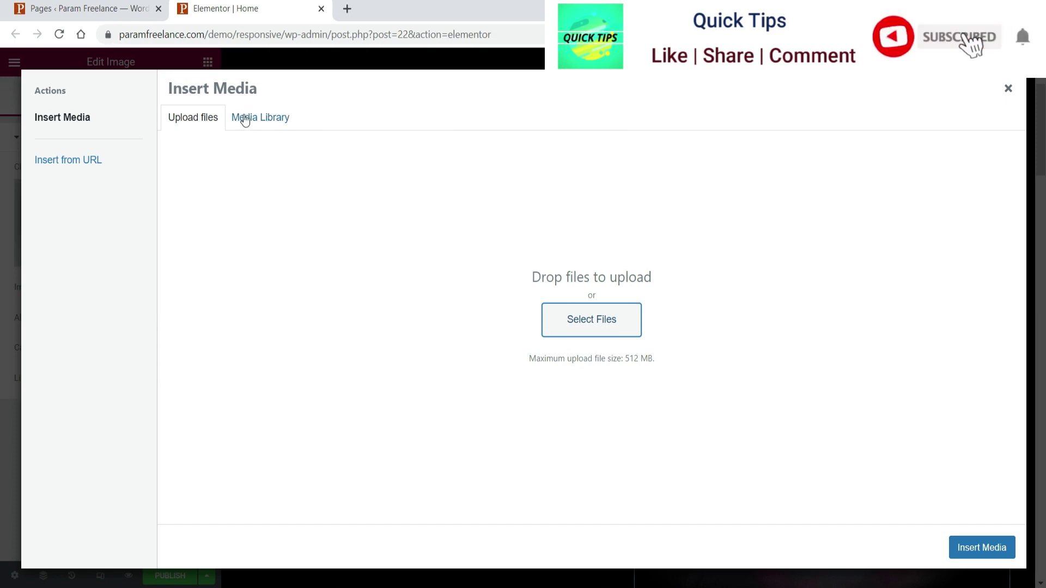
pyautogui.click(243, 116)
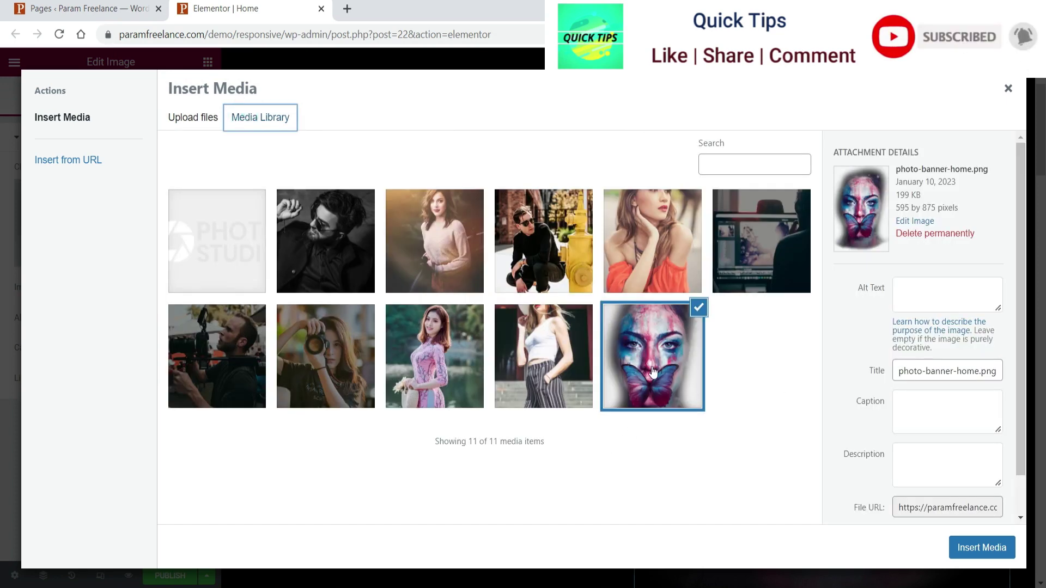
pyautogui.click(343, 359)
pyautogui.click(981, 548)
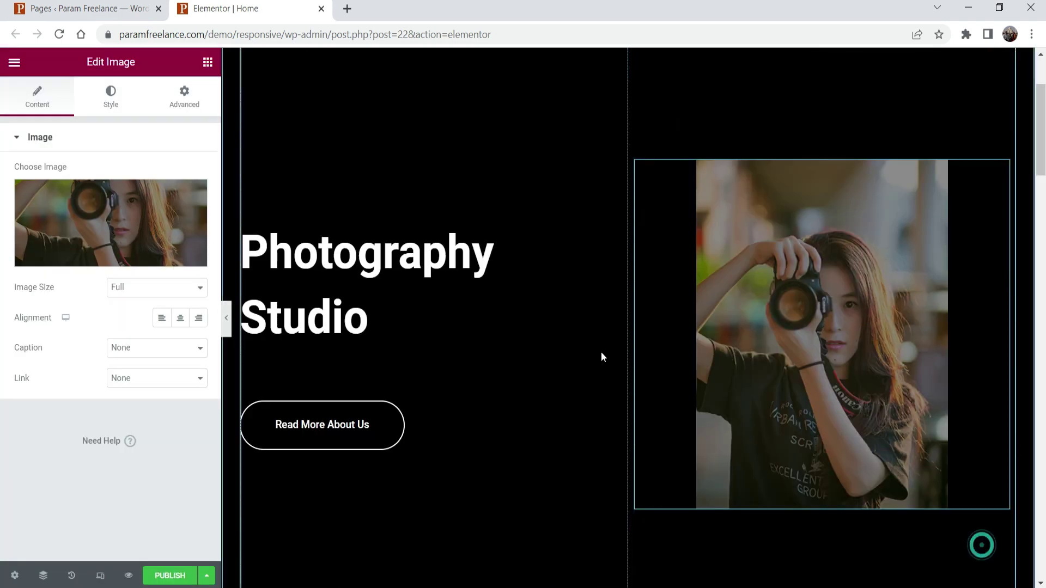
# - Put photo-banner-home.png back as the hero section's image
pyautogui.click(114, 202)
pyautogui.click(641, 375)
pyautogui.click(989, 545)
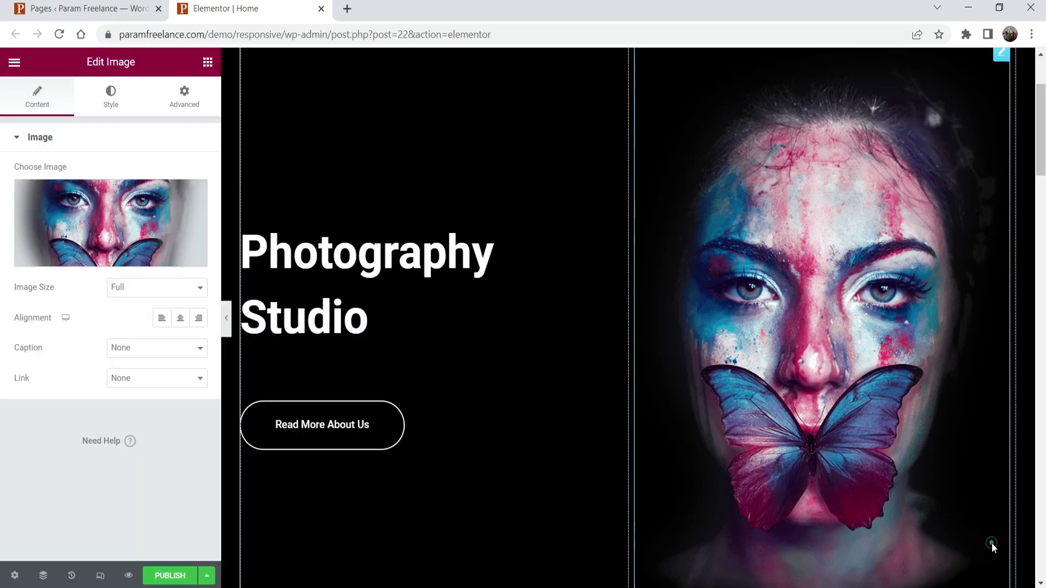
# - Extend the hero heading to read "Photography Studio by Param Freelance"
pyautogui.click(351, 283)
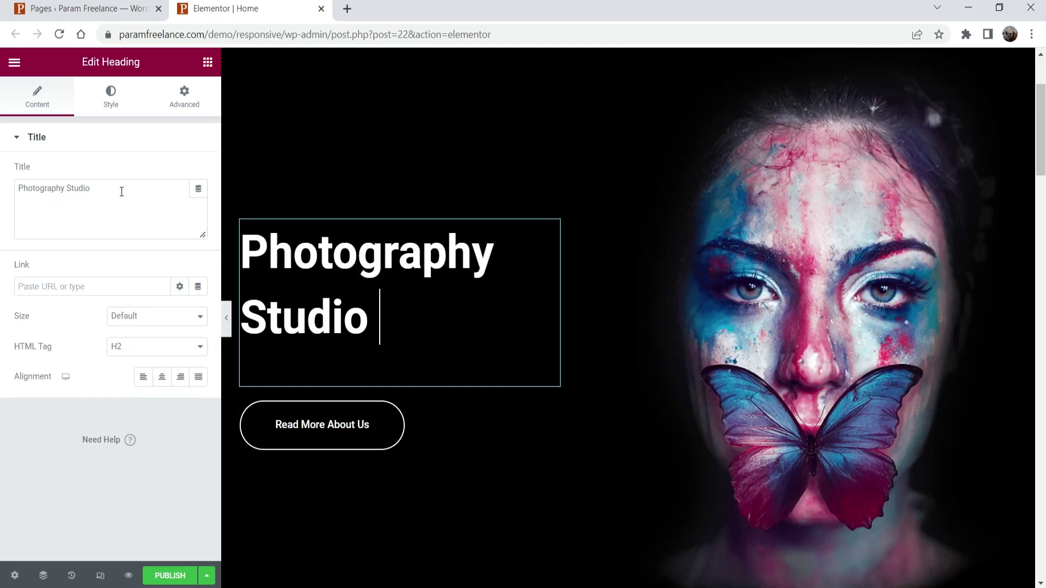
pyautogui.write('by Param')
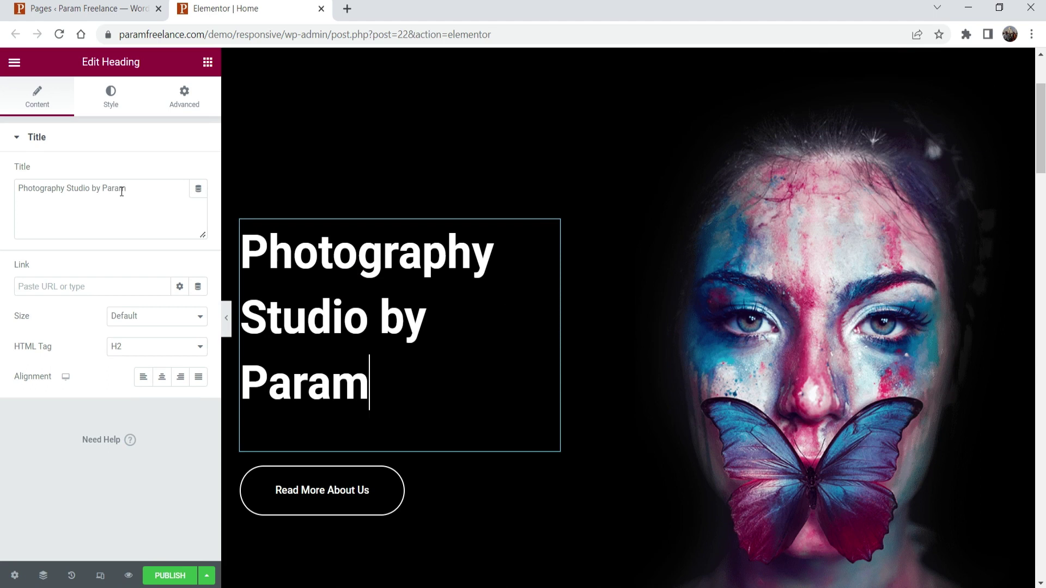
pyautogui.write(' Freelance')
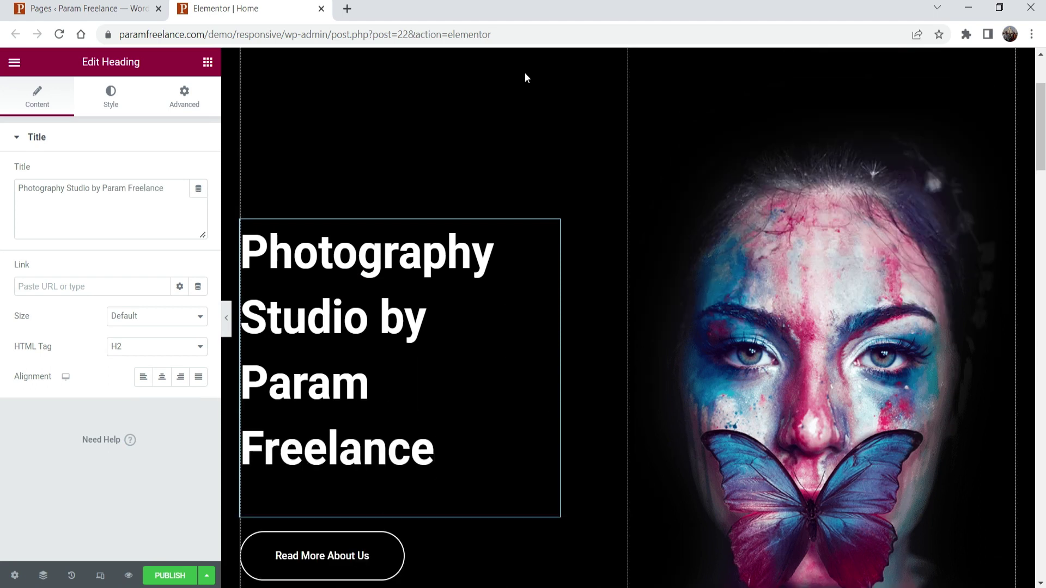
# - Set the padding of the hero's heading column to 100 px at the top and 100 px at the bottom
pyautogui.scroll(3, 509, 182)
pyautogui.click(628, 141)
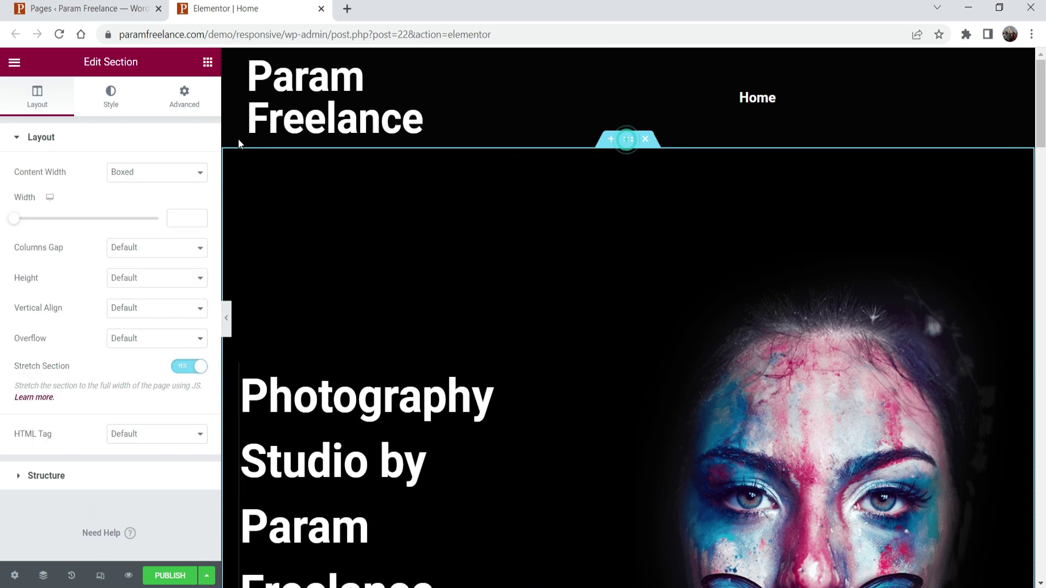
pyautogui.click(184, 96)
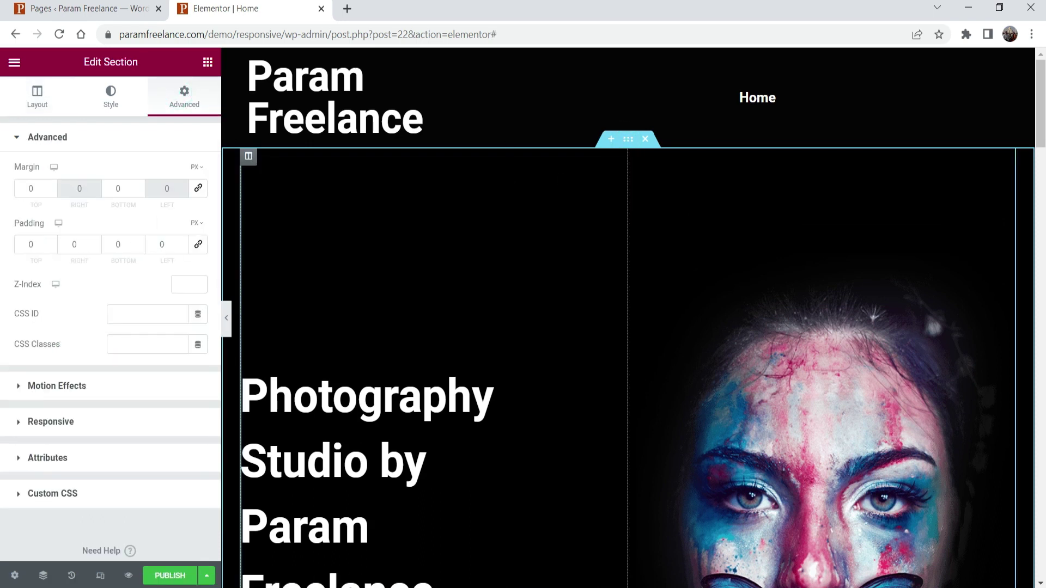
pyautogui.click(248, 156)
pyautogui.click(184, 96)
pyautogui.click(33, 241)
pyautogui.write('100')
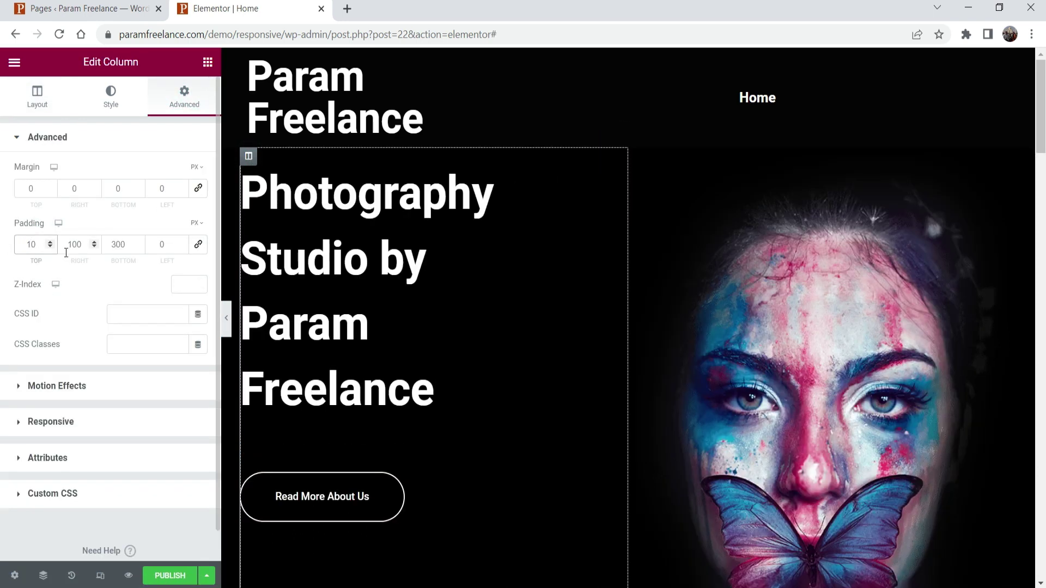
pyautogui.press('Tab')
pyautogui.press('Tab')
pyautogui.write('100')
# - Select the first Best Shots image and the paragraph below the Best Shots heading to view their editing options
pyautogui.scroll(-1, 707, 269)
pyautogui.scroll(-8, 707, 269)
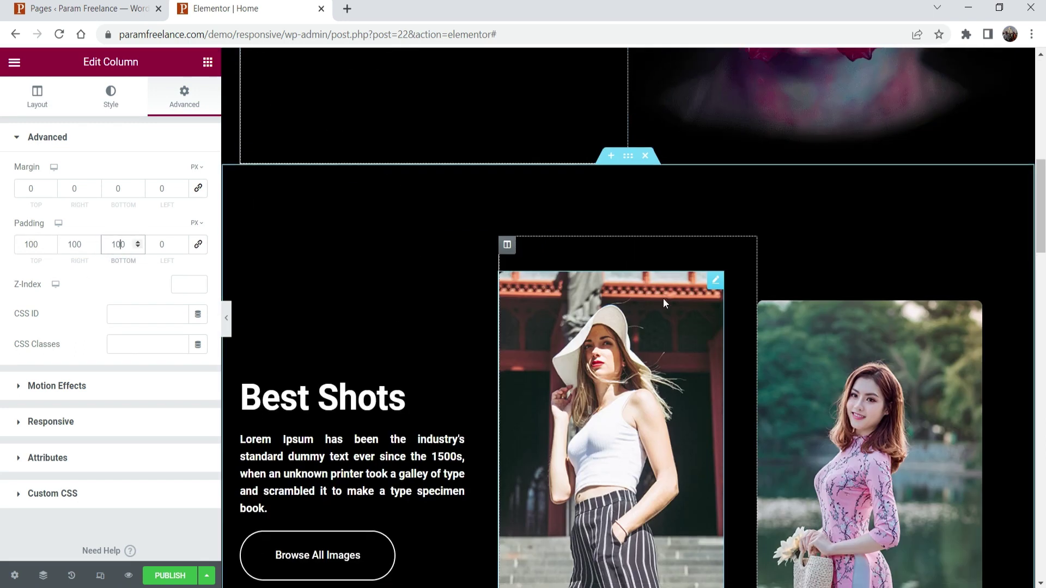
pyautogui.click(607, 333)
pyautogui.click(300, 370)
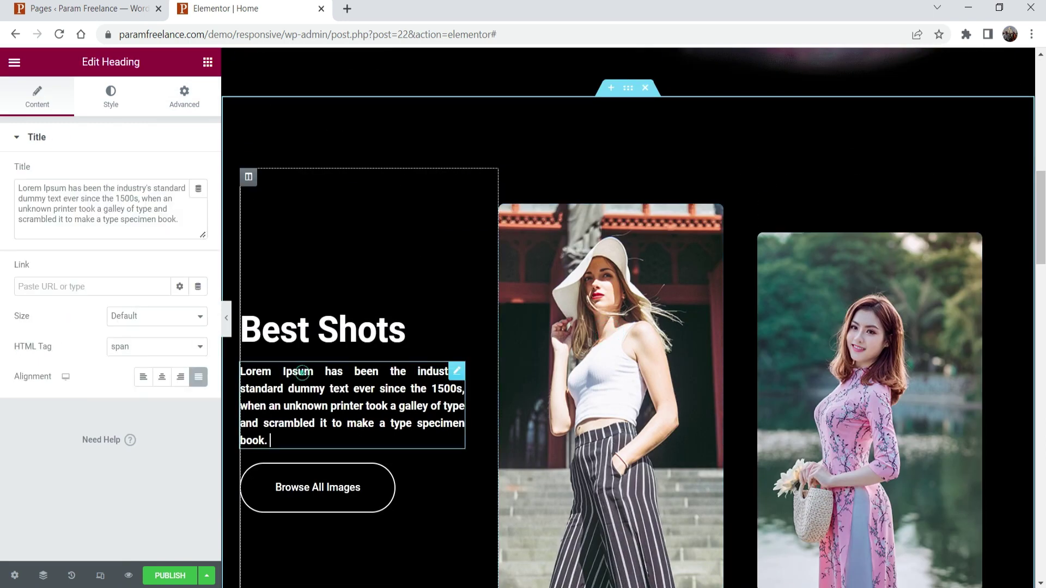
# - Delete the Photo Studio logo and contact section at the end of the page and publish the page
pyautogui.scroll(-9, 486, 256)
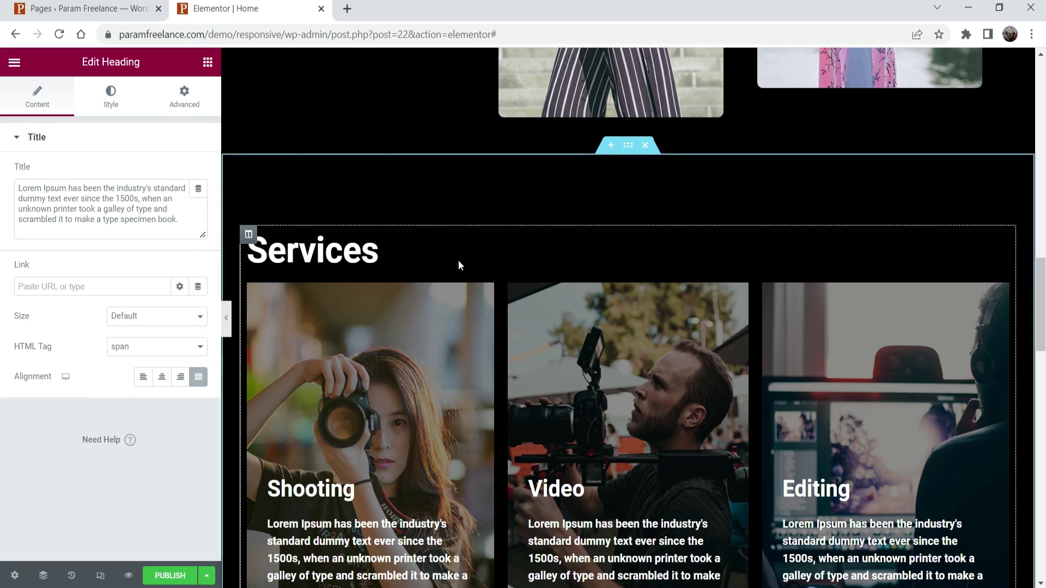
pyautogui.scroll(-9, 457, 261)
pyautogui.scroll(-10, 470, 234)
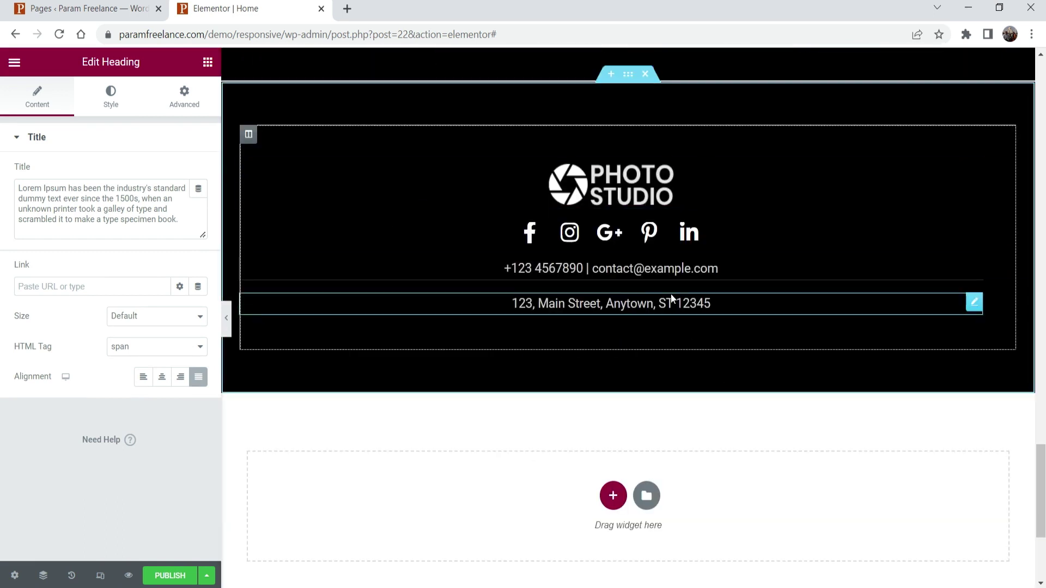
pyautogui.click(646, 75)
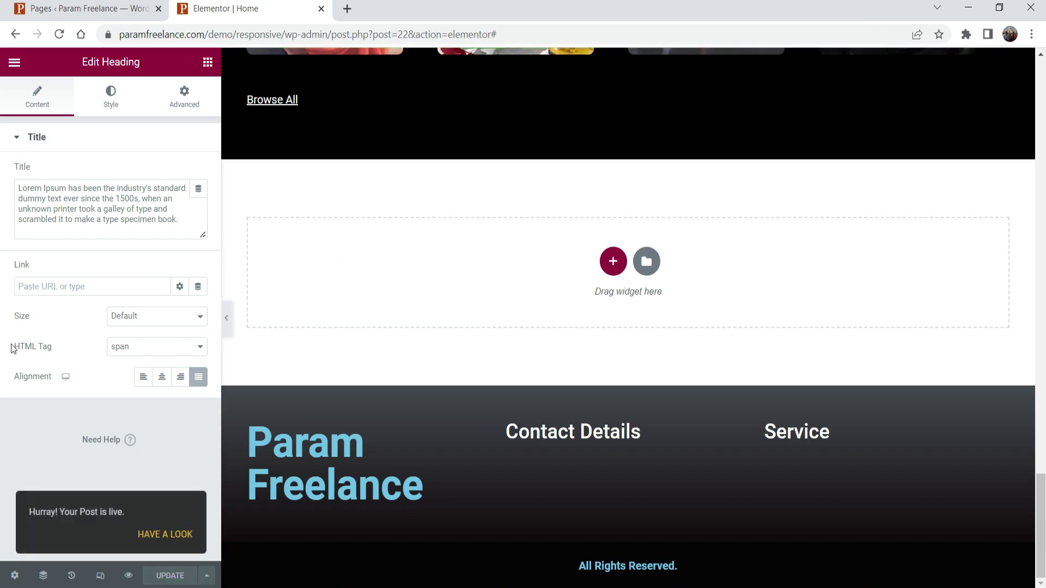
# - Open the published Home page and review it from the hero through Best Shots and Services to the footer
pyautogui.click(177, 535)
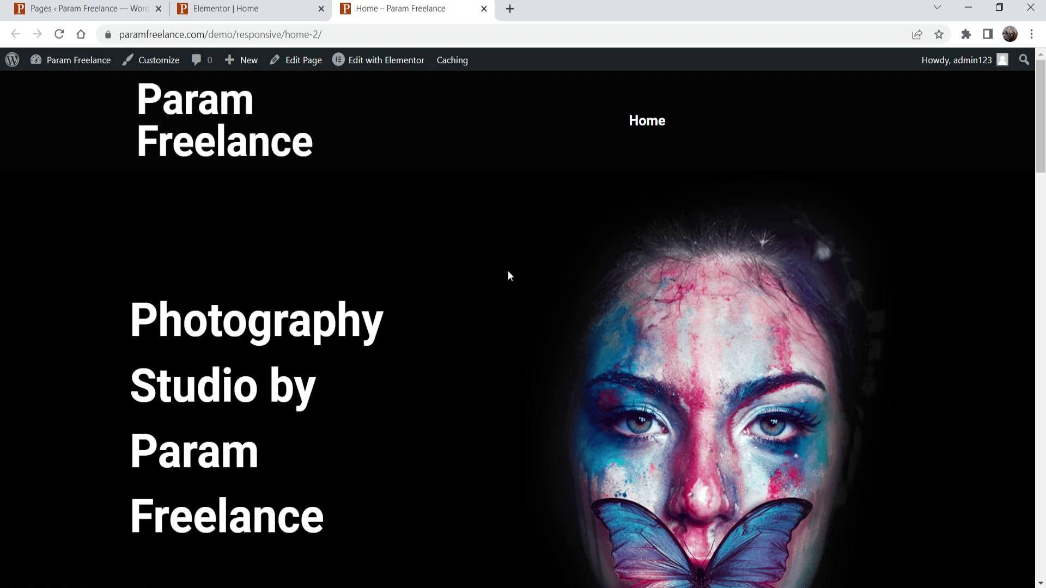
pyautogui.scroll(-18, 602, 200)
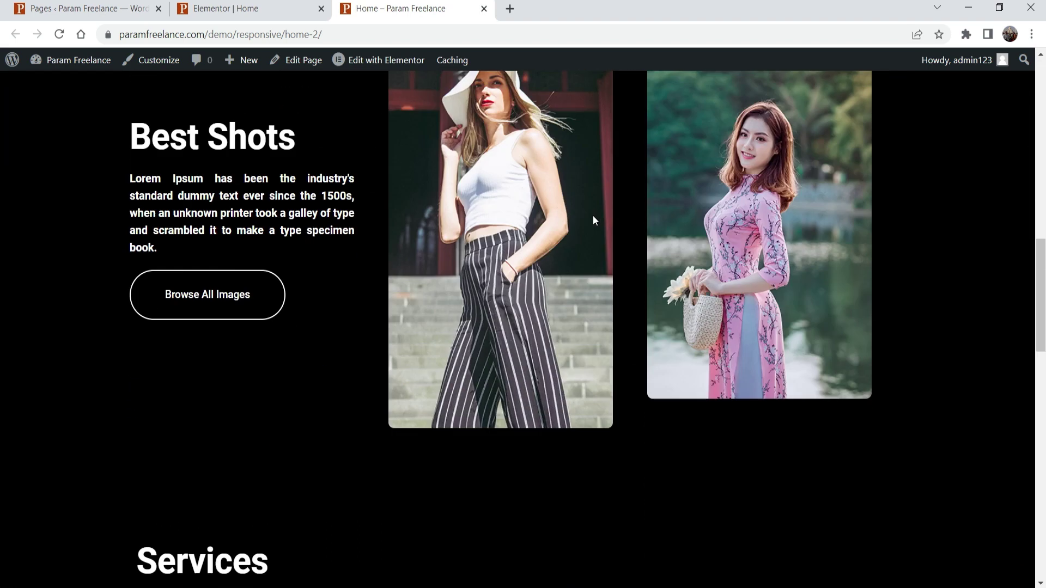
pyautogui.scroll(3, 592, 227)
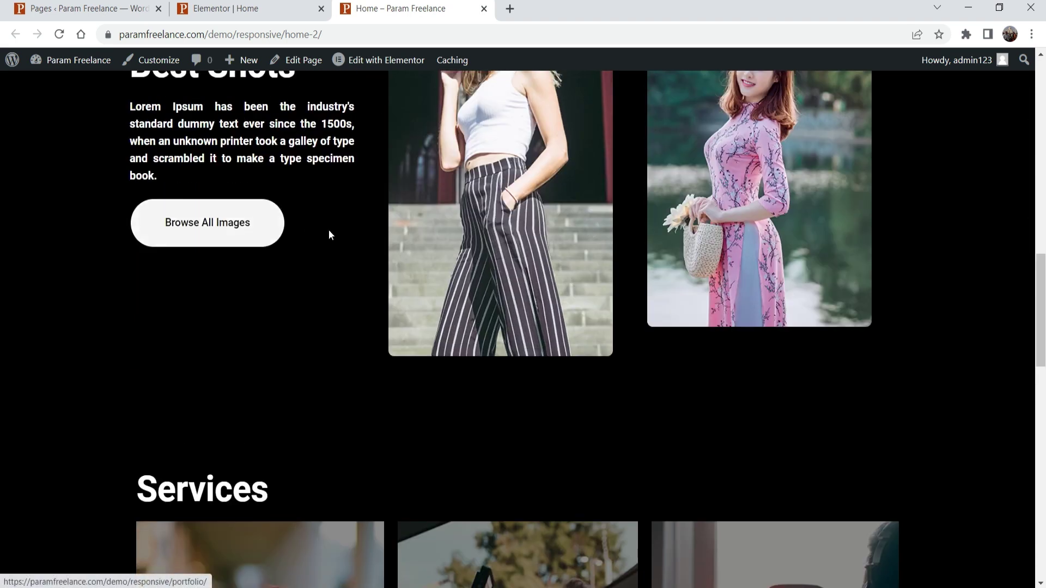
pyautogui.scroll(-6, 762, 278)
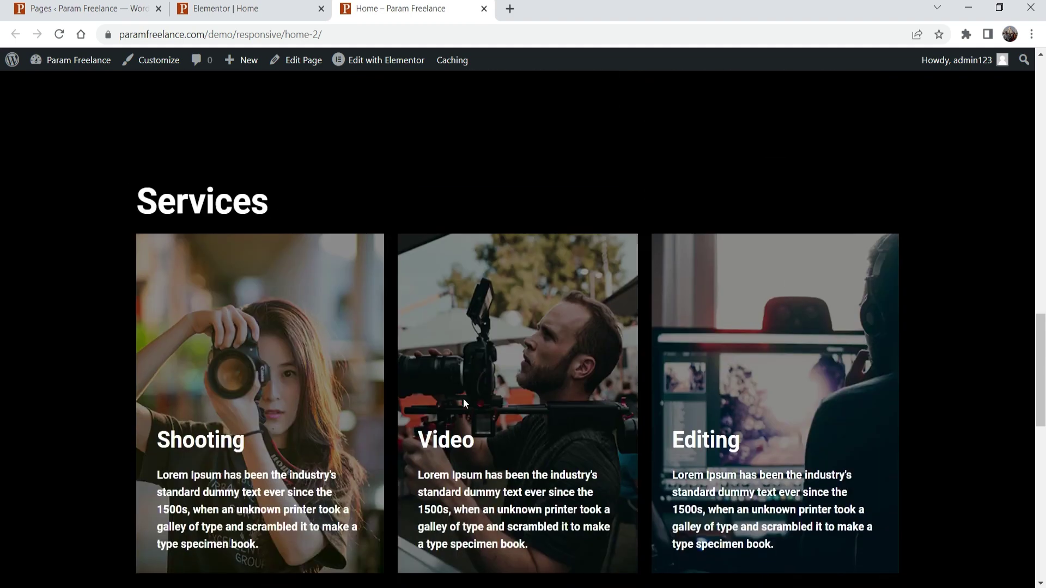
pyautogui.scroll(-13, 221, 276)
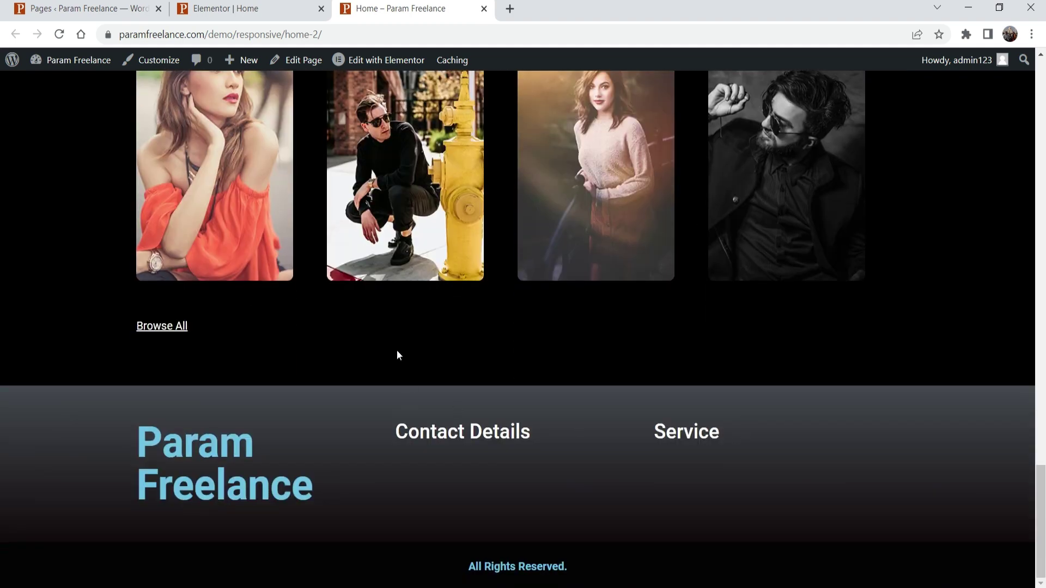
pyautogui.scroll(20, 322, 299)
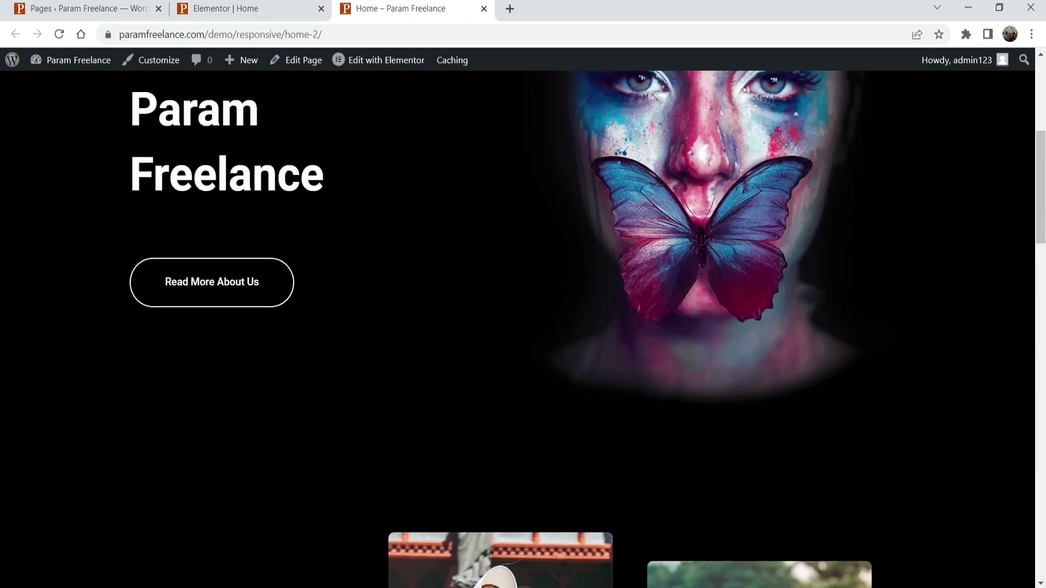
pyautogui.scroll(6, 523, 330)
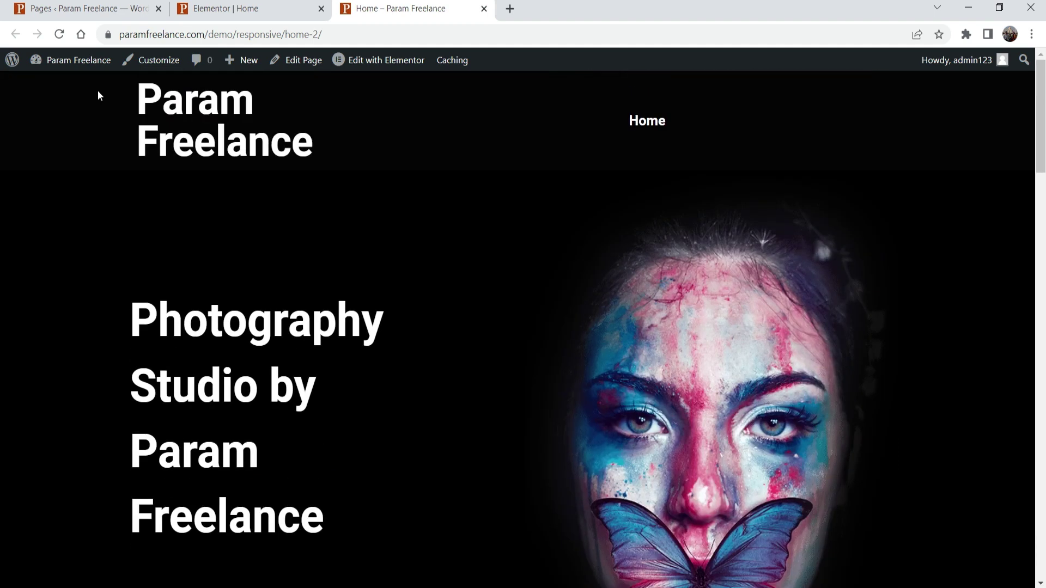
# - Open the Responsive template library from the WordPress dashboard, filter it to free templates and preview Photography Studio
pyautogui.click(77, 9)
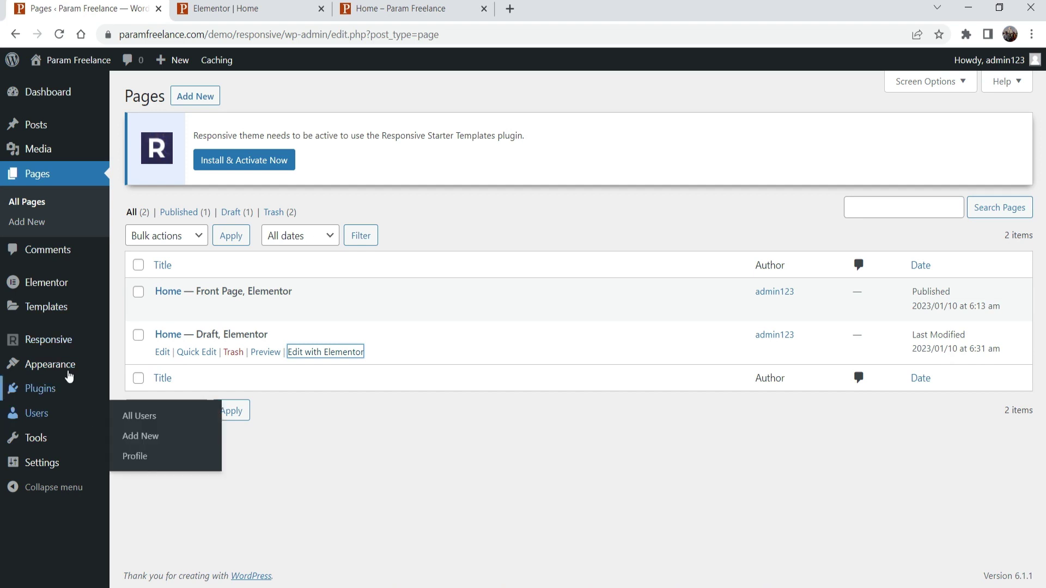
pyautogui.moveTo(65, 340)
pyautogui.click(173, 364)
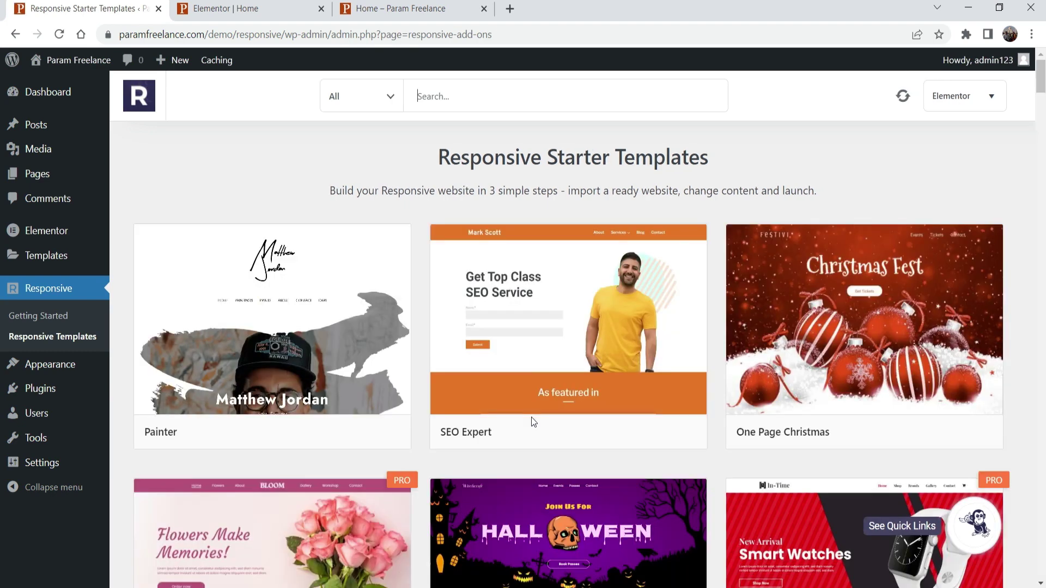
pyautogui.click(393, 103)
pyautogui.click(334, 265)
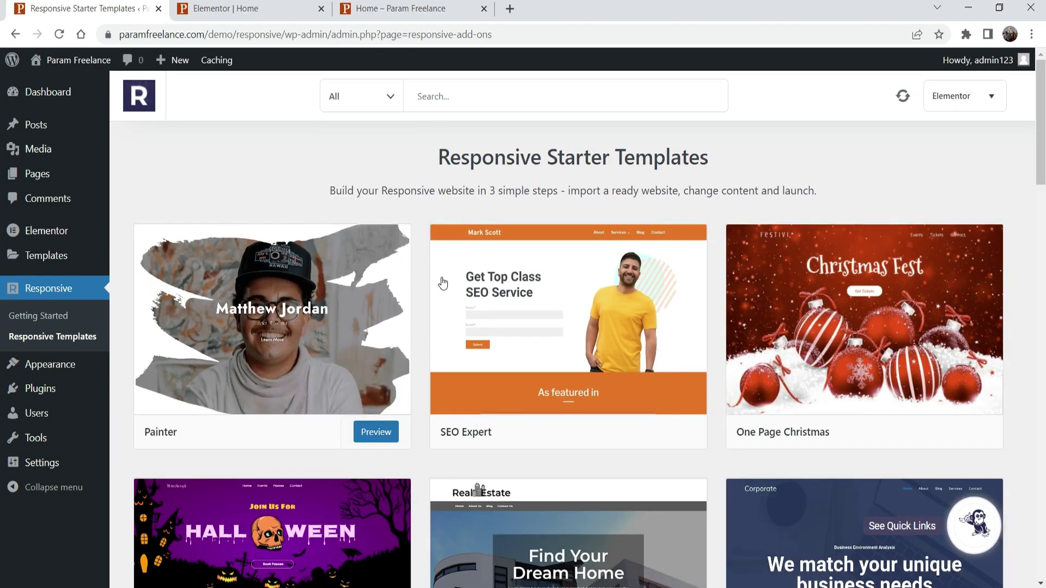
pyautogui.scroll(-9, 586, 302)
pyautogui.scroll(-5, 586, 310)
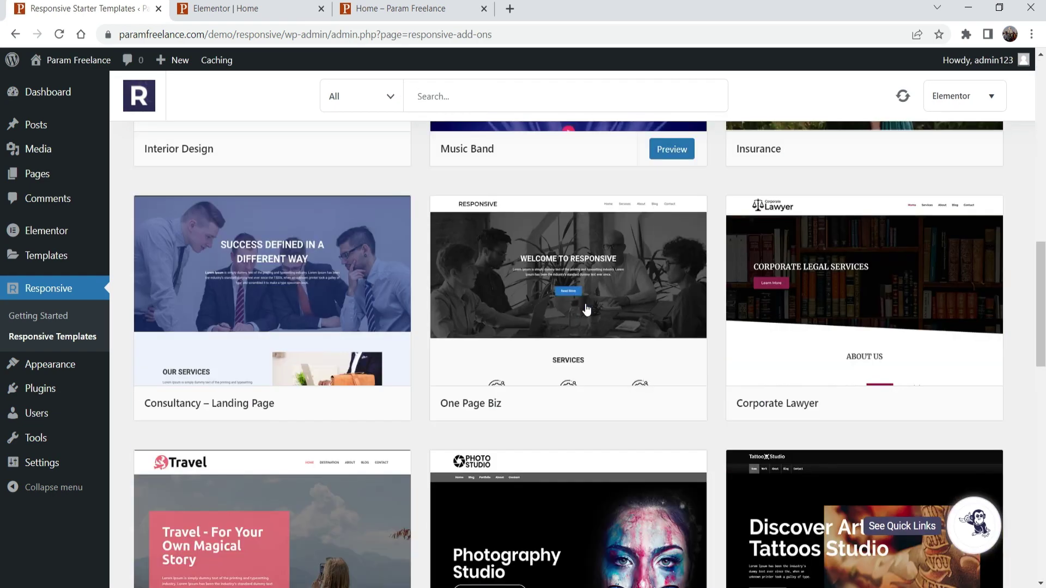
pyautogui.scroll(-5, 583, 306)
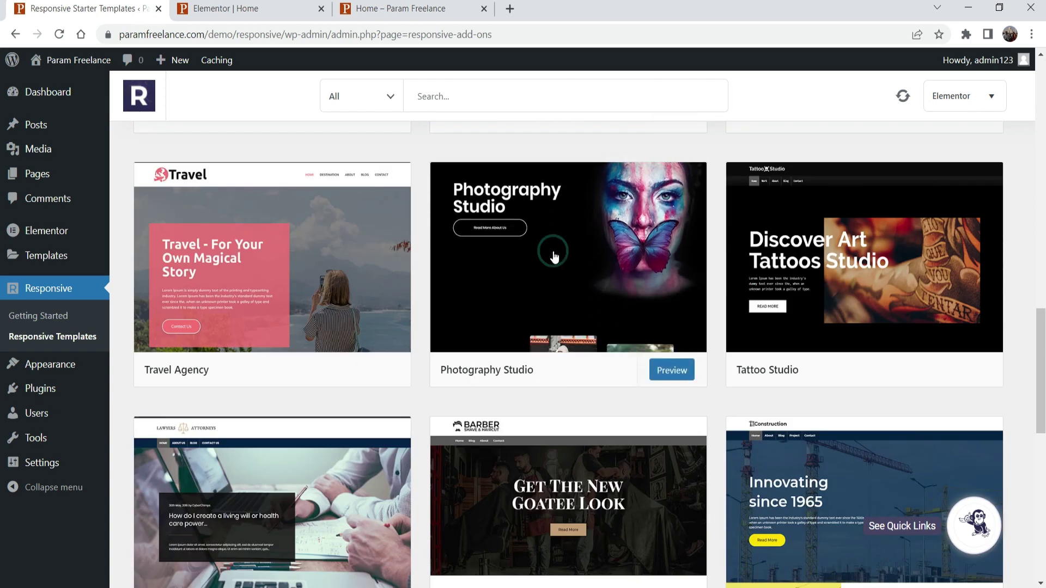
pyautogui.click(553, 258)
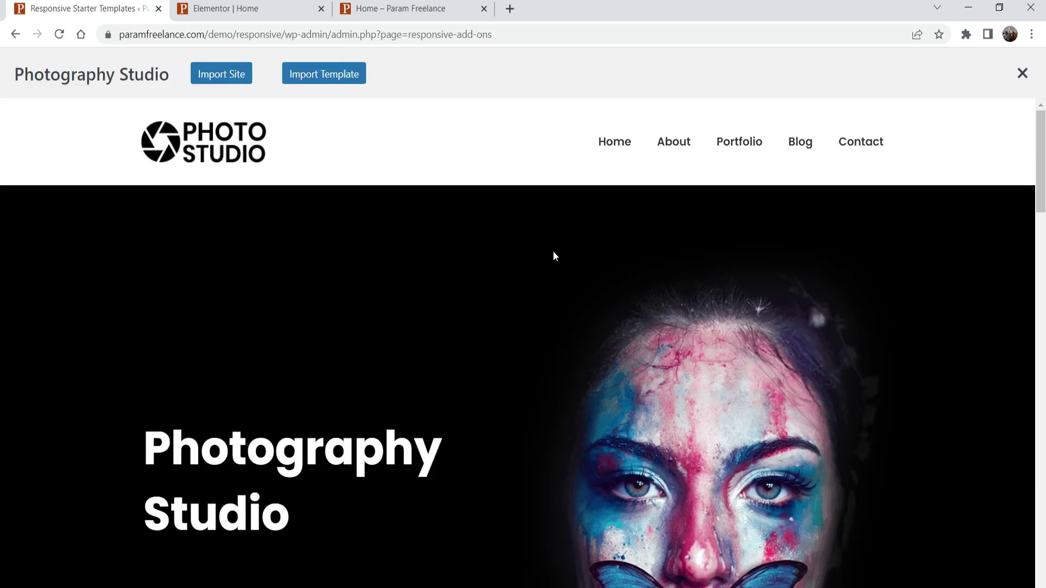
# - Choose the Contact page from Photography Studio's individual page templates for import
pyautogui.click(334, 79)
pyautogui.scroll(-3, 850, 278)
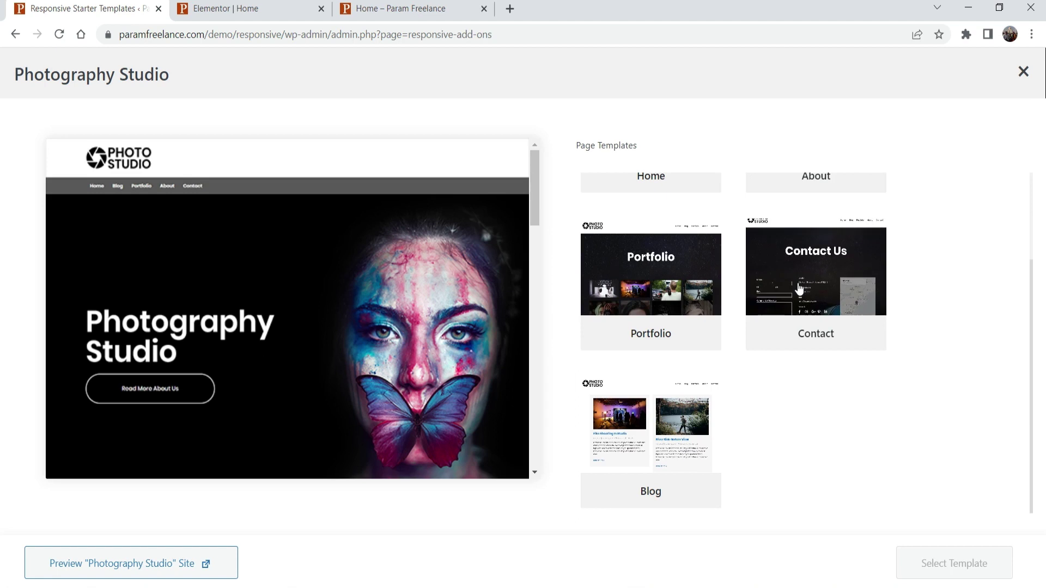
pyautogui.click(799, 286)
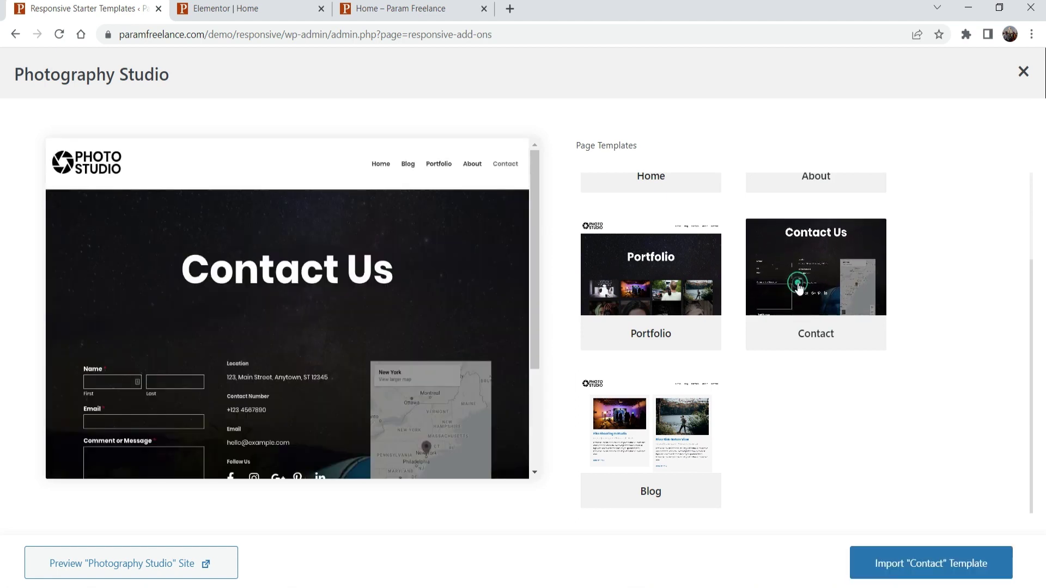
pyautogui.click(953, 563)
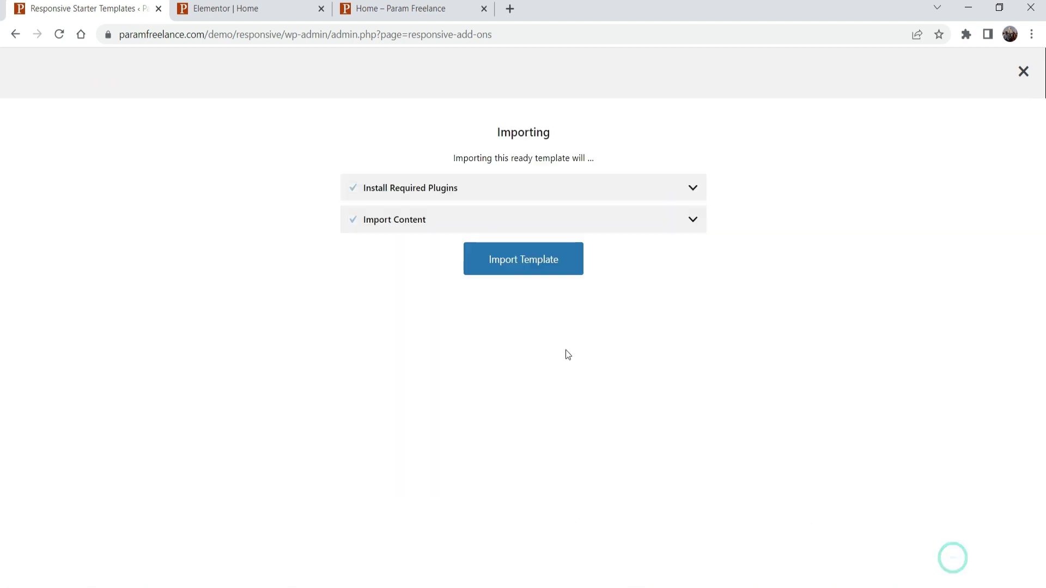
# - Check the required plugins for the Contact template and import it
pyautogui.click(694, 188)
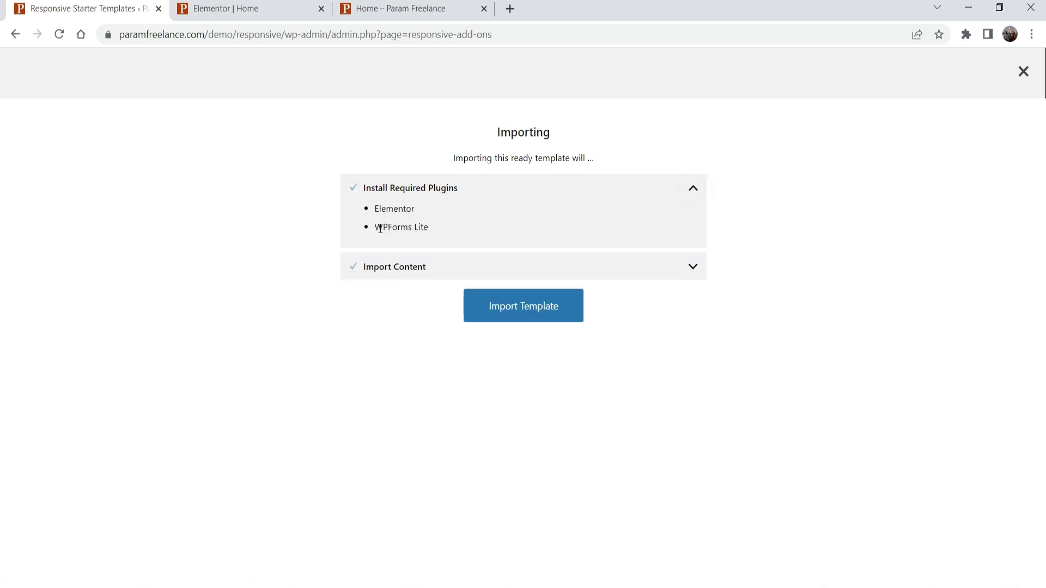
pyautogui.moveTo(377, 226)
pyautogui.mouseDown()
pyautogui.moveTo(436, 230)
pyautogui.moveTo(375, 228)
pyautogui.mouseUp()
pyautogui.click(460, 228)
pyautogui.click(461, 227)
pyautogui.click(533, 315)
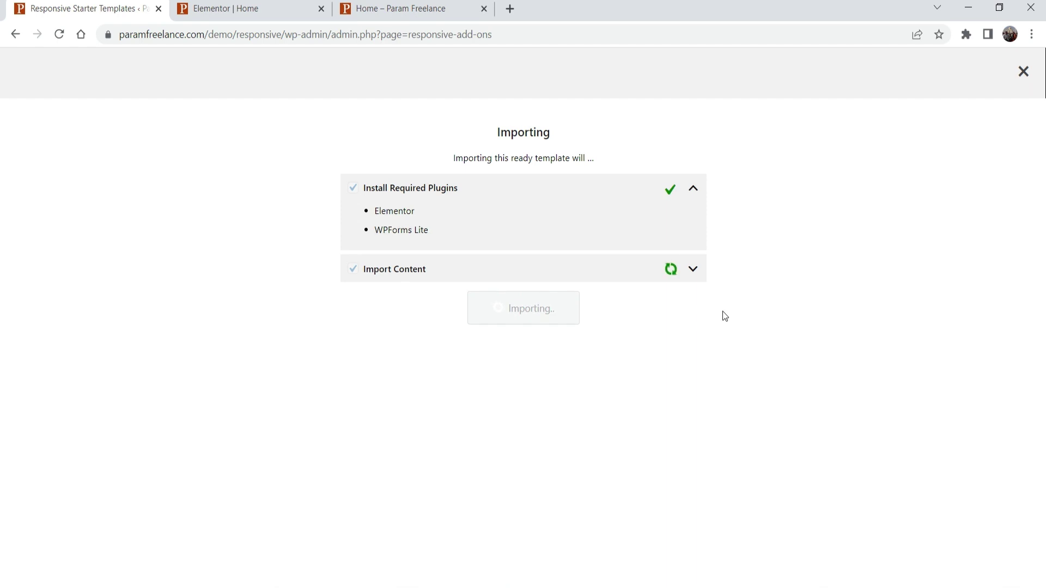
# - Look through the imported Contact page's heading, contact details and map
pyautogui.scroll(-4, 758, 323)
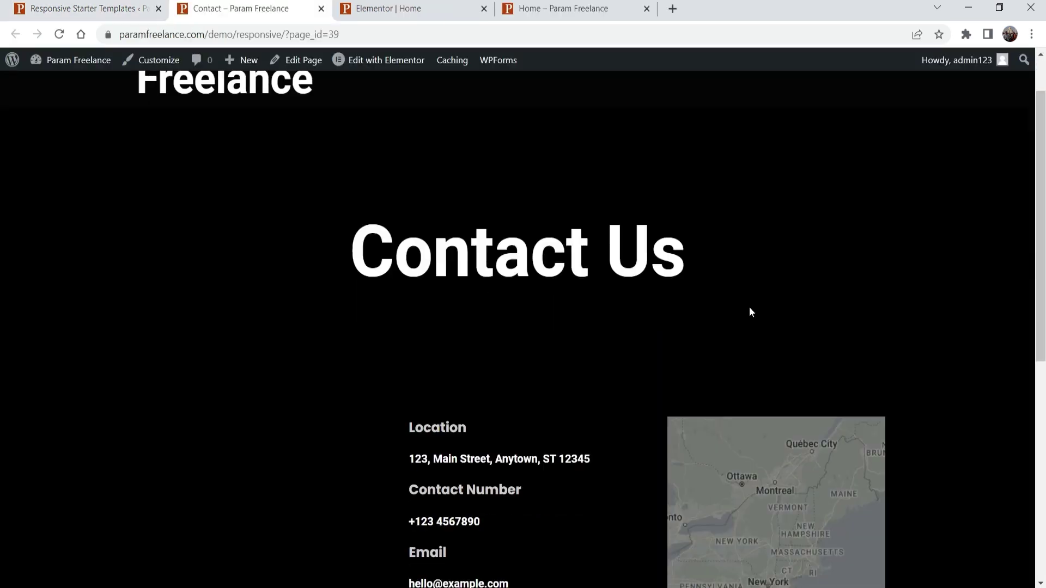
pyautogui.scroll(-6, 926, 281)
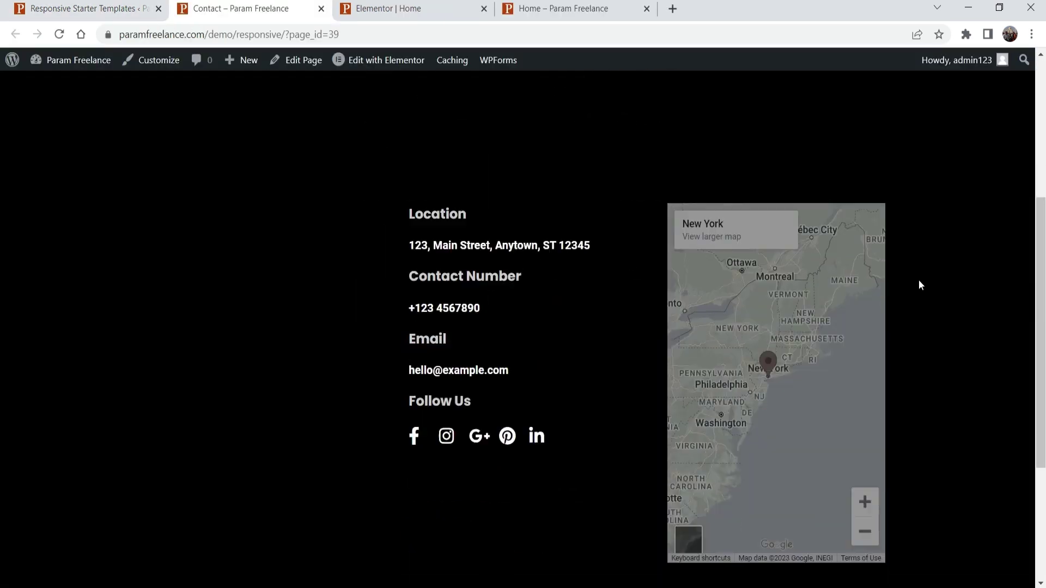
pyautogui.scroll(5, 439, 350)
# - Close the finished template import and open the WPForms overview to examine the imported contact form
pyautogui.click(88, 8)
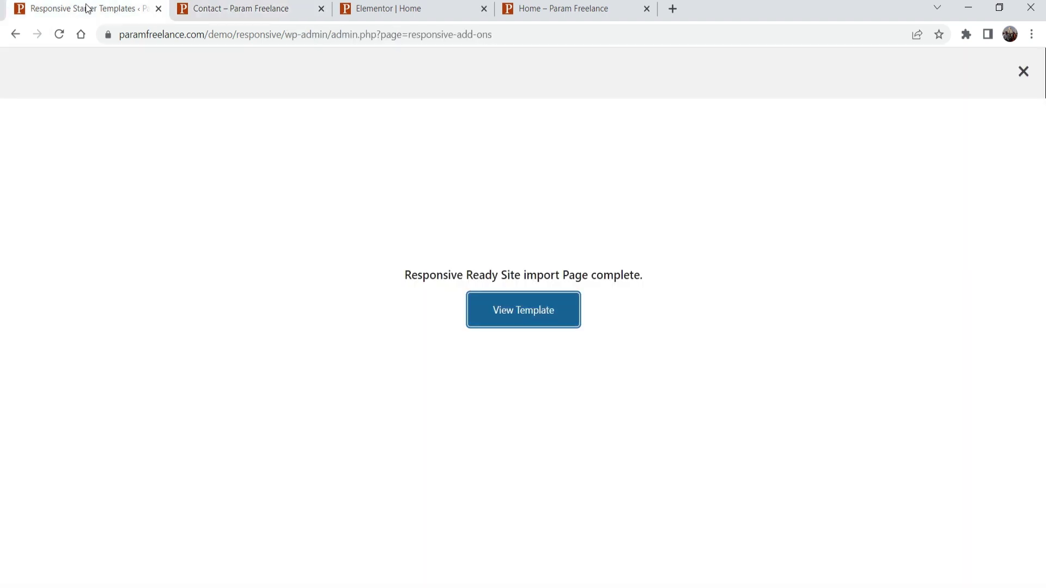
pyautogui.click(1023, 72)
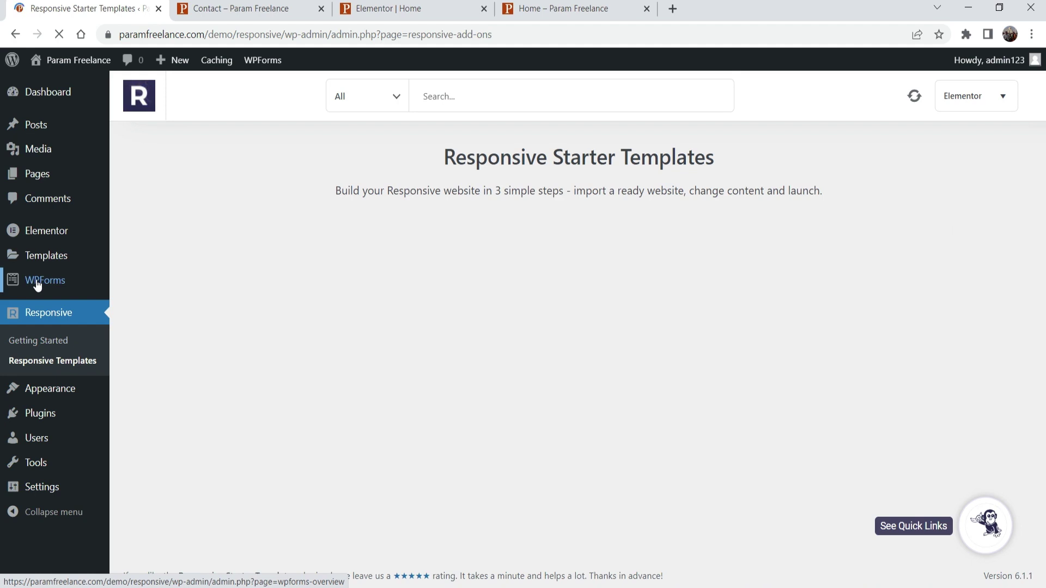
pyautogui.click(37, 284)
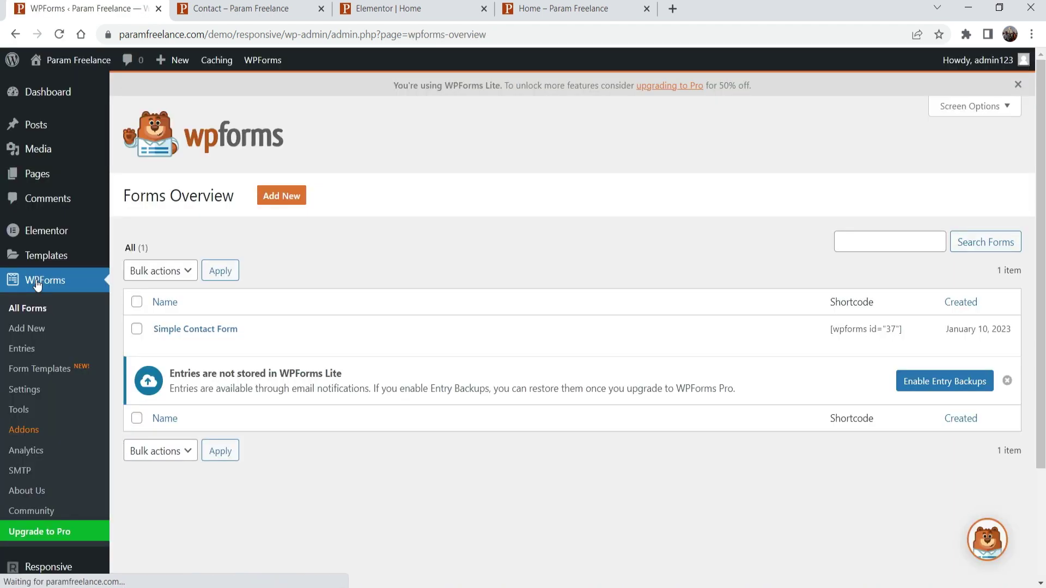
pyautogui.moveTo(192, 336)
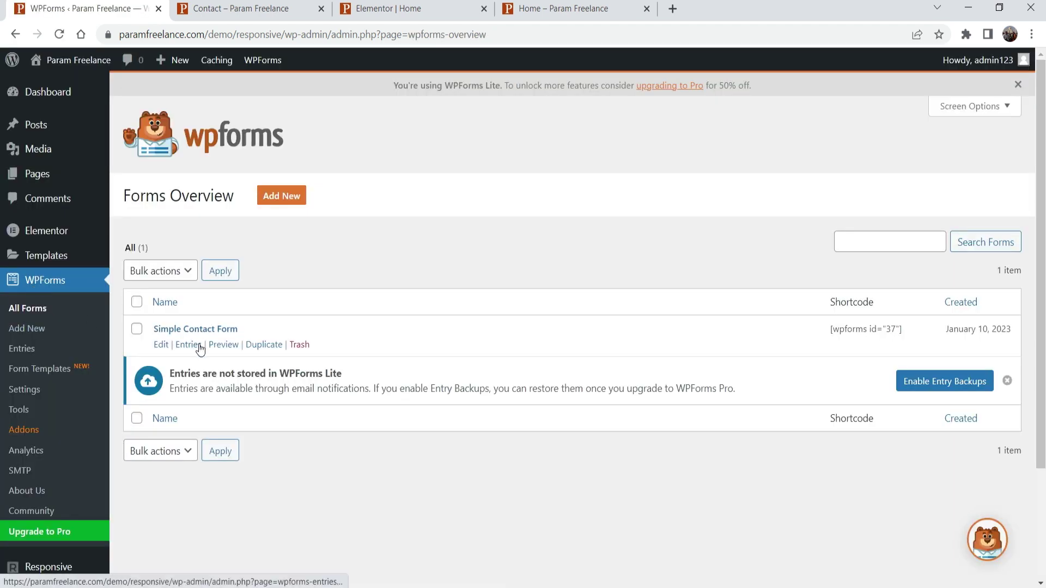
# - Open the Contact page in Elementor and select the contact form to show its shortcode settings
pyautogui.click(251, 7)
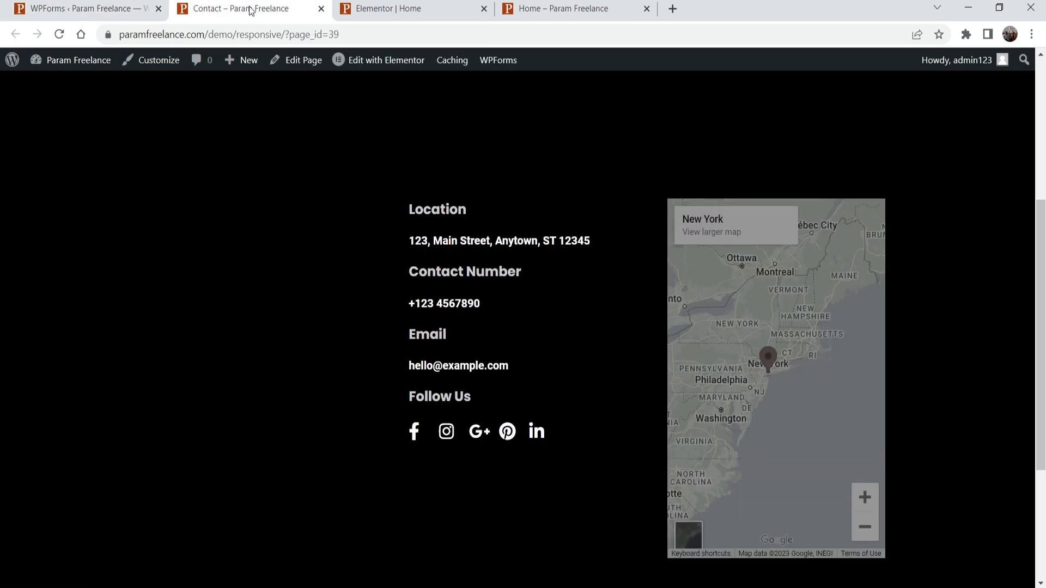
pyautogui.click(400, 61)
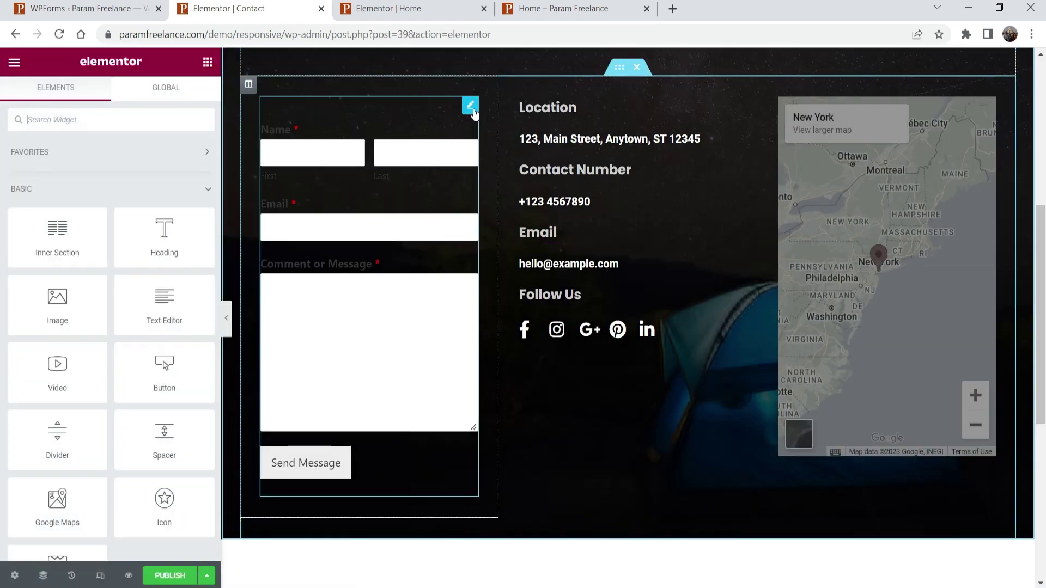
pyautogui.click(472, 108)
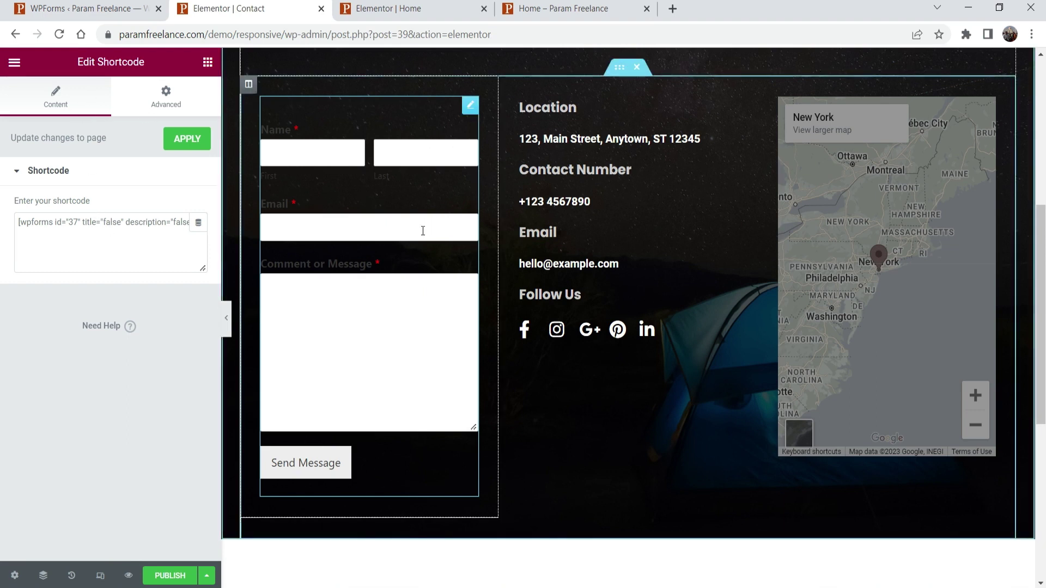
# - Select the address, contact number and email texts and the map's location to view their editing options
pyautogui.scroll(1, 463, 224)
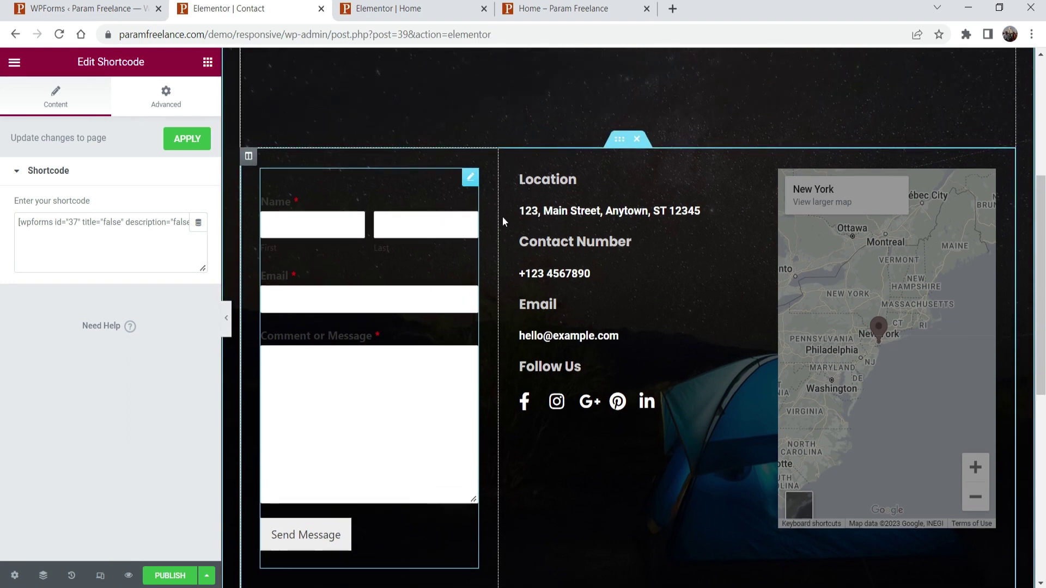
pyautogui.click(578, 211)
pyautogui.click(564, 275)
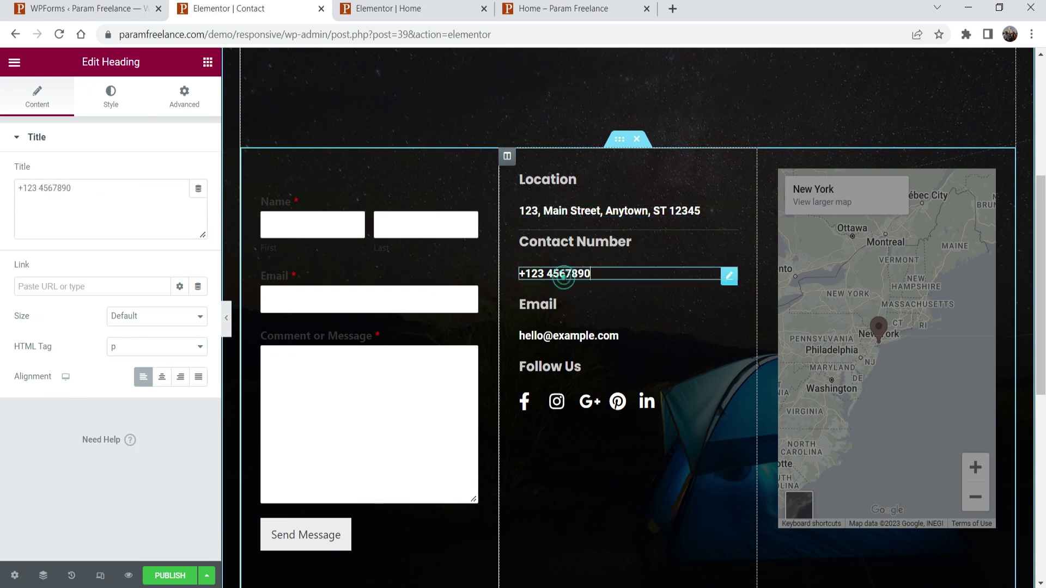
pyautogui.click(566, 338)
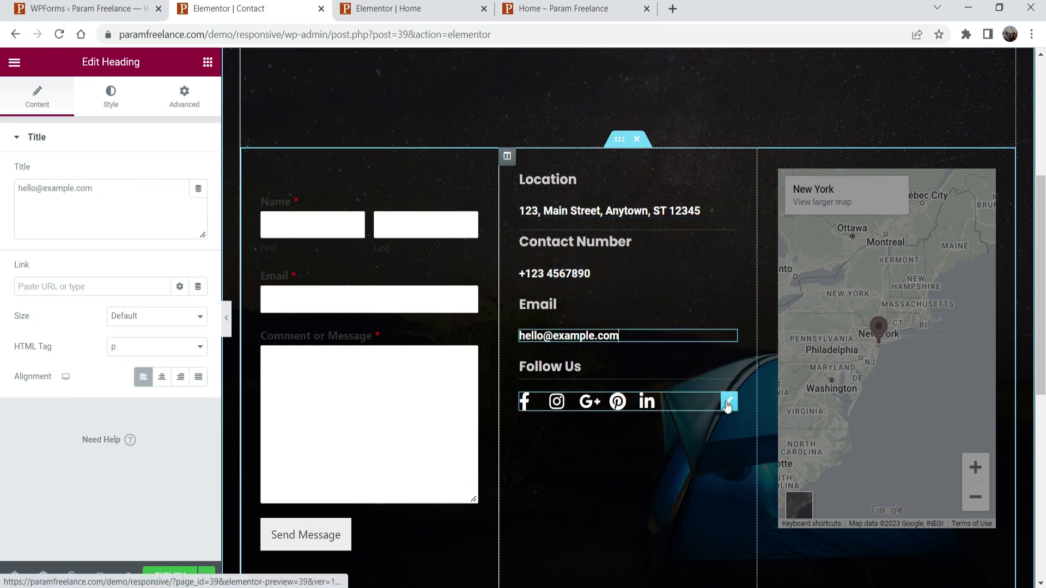
pyautogui.click(926, 280)
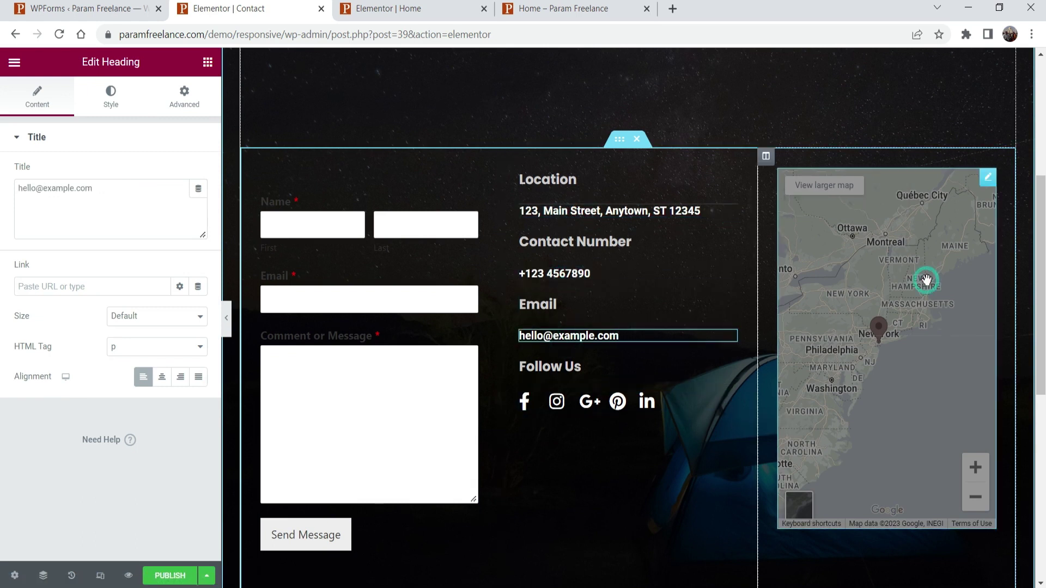
pyautogui.click(986, 182)
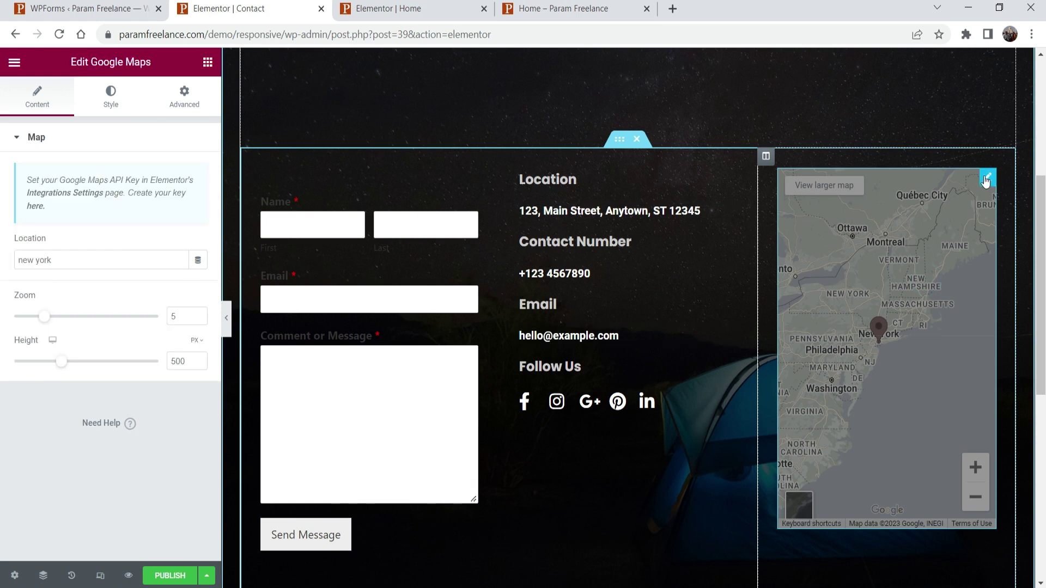
pyautogui.tripleClick(63, 263)
pyautogui.scroll(-4, 551, 327)
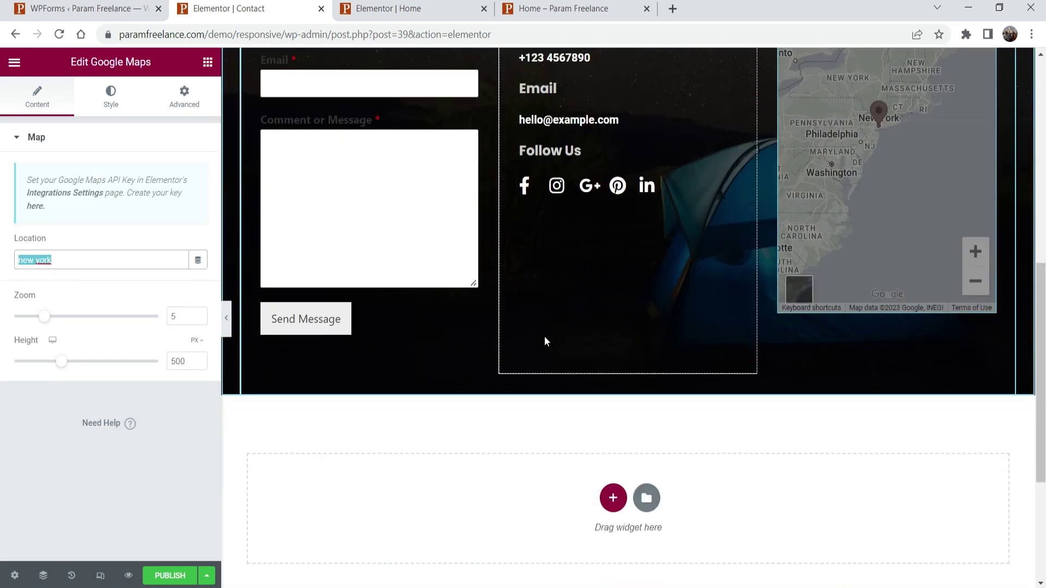
pyautogui.scroll(4, 544, 342)
# - Reselect the contact form's shortcode, publish the Contact page and open the live page
pyautogui.click(470, 180)
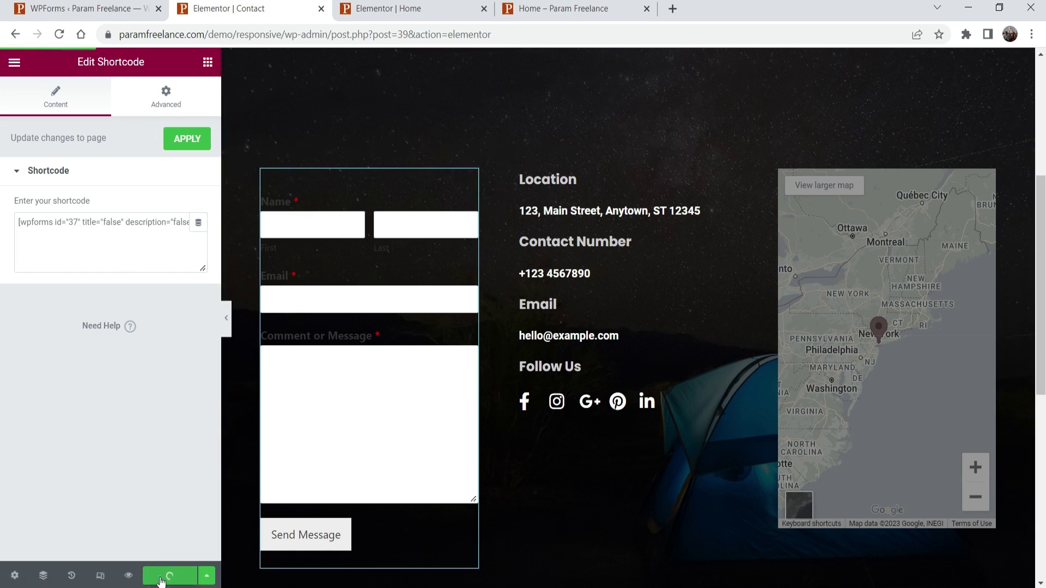
pyautogui.click(166, 535)
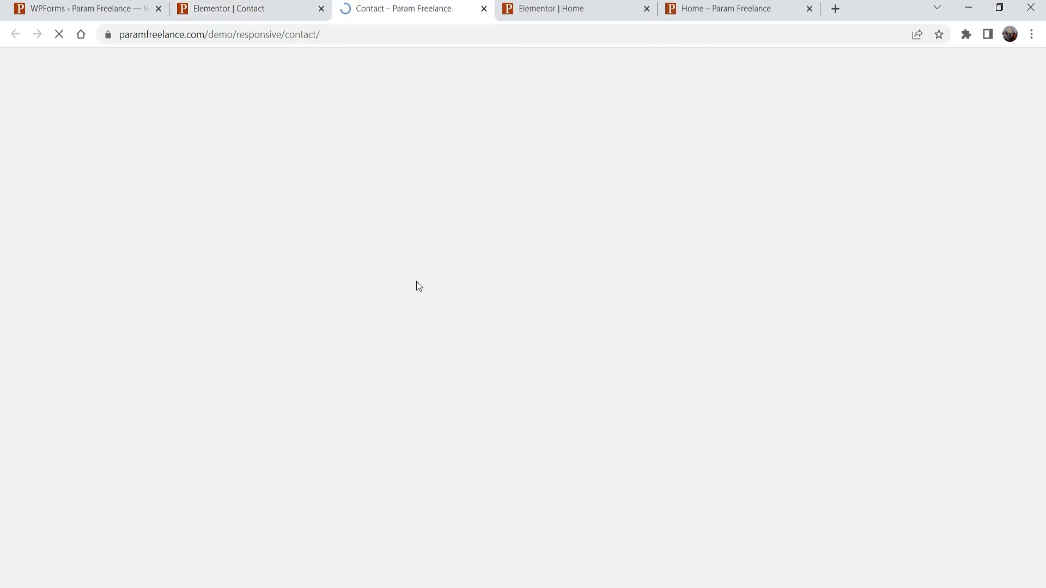
# - Look through the published Contact page, from its heading down to the form, contact details and map
pyautogui.scroll(-9, 534, 267)
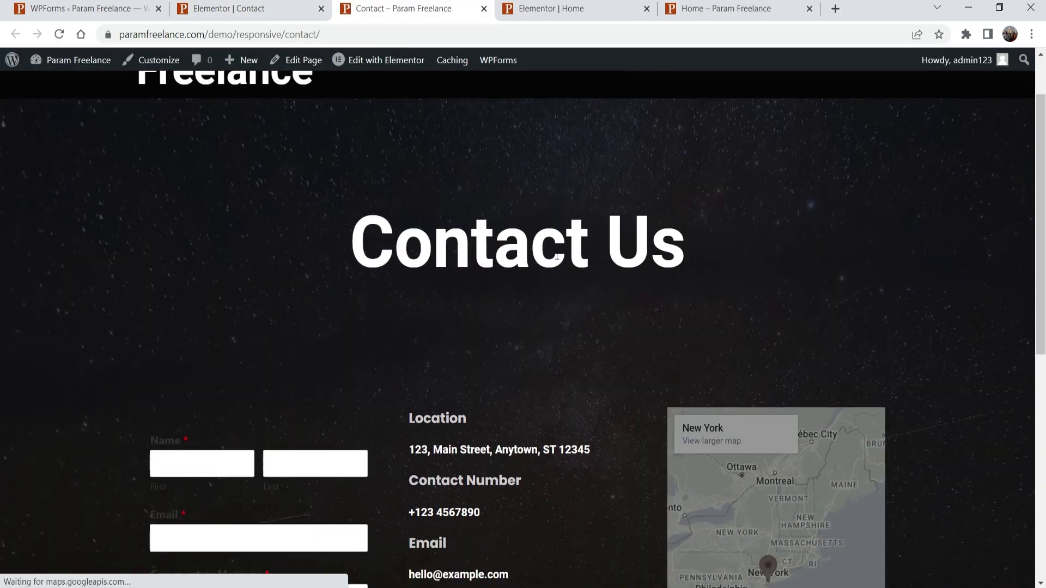
pyautogui.scroll(10, 486, 319)
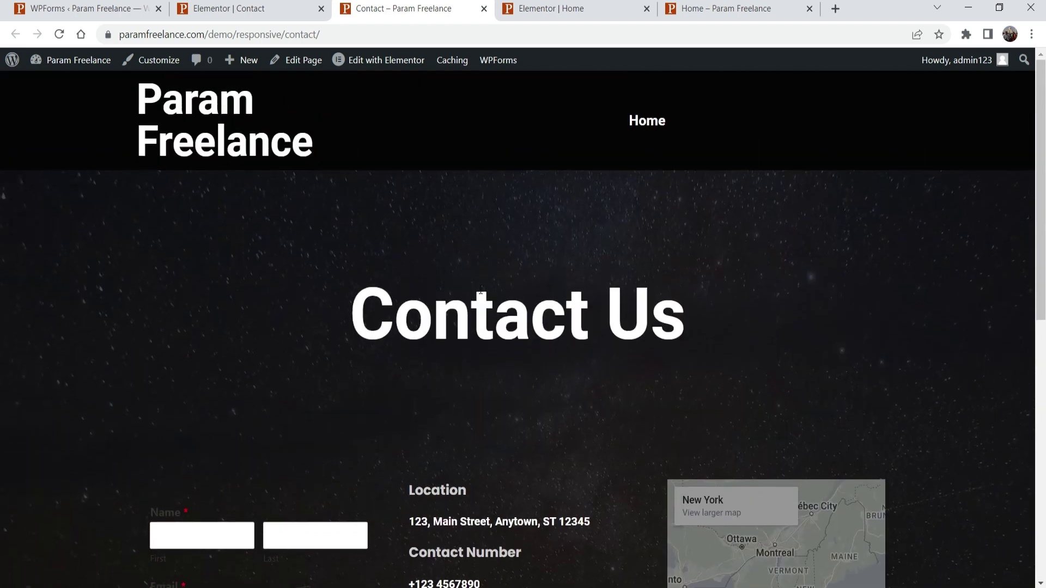
pyautogui.scroll(-4, 481, 293)
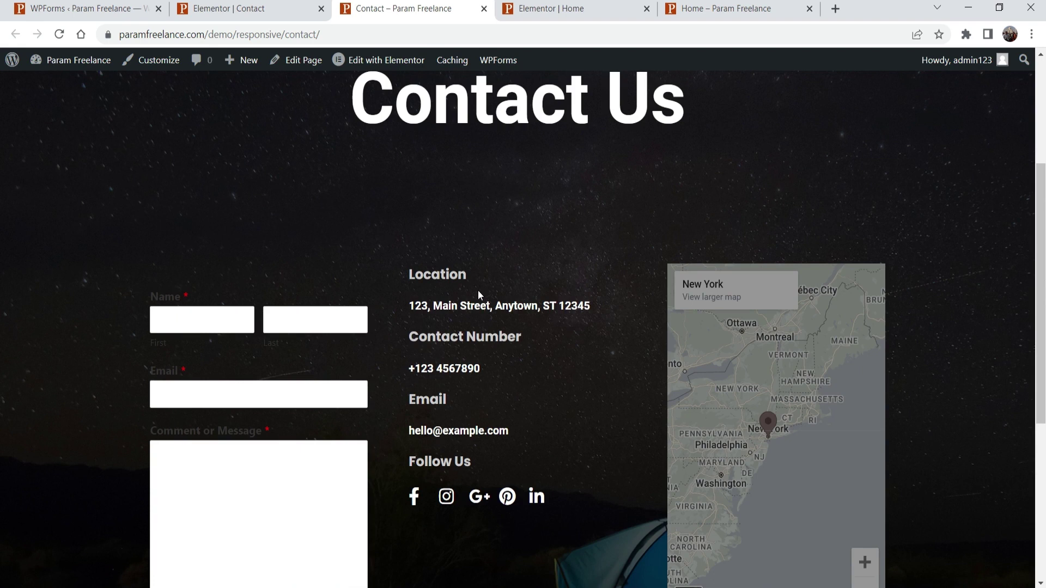
pyautogui.scroll(-5, 478, 291)
pyautogui.scroll(5, 570, 262)
pyautogui.scroll(4, 522, 351)
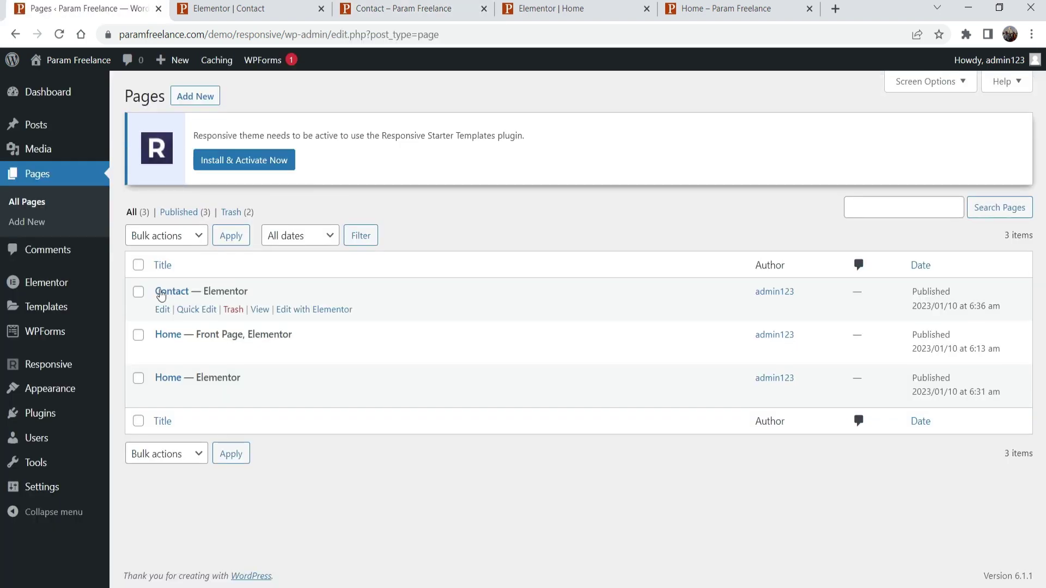
# - Move all listed pages to the Trash in bulk and close the leftover Elementor and live page tabs
pyautogui.click(138, 264)
pyautogui.click(175, 235)
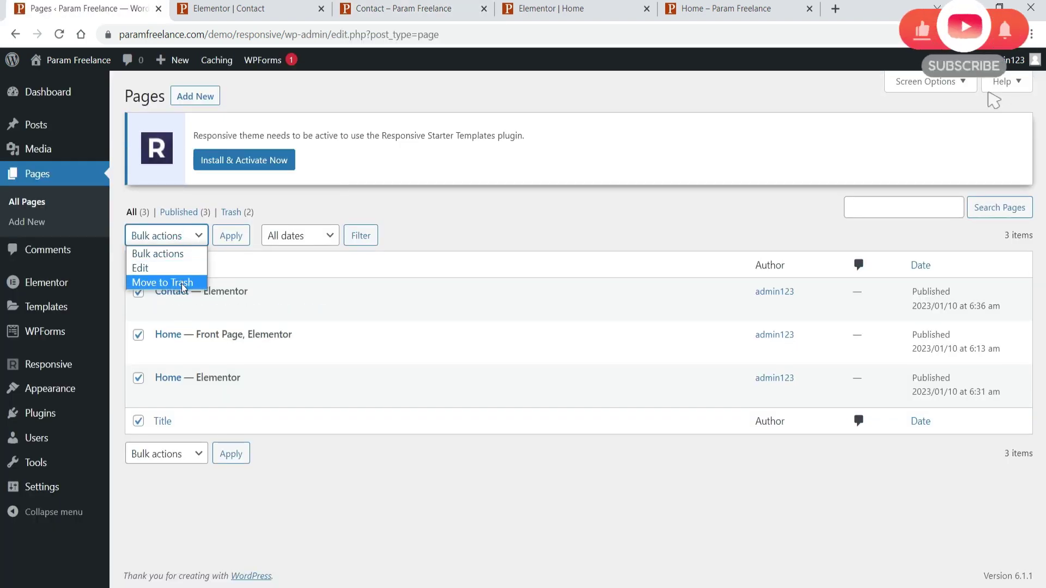
pyautogui.click(162, 282)
pyautogui.click(231, 236)
pyautogui.click(322, 8)
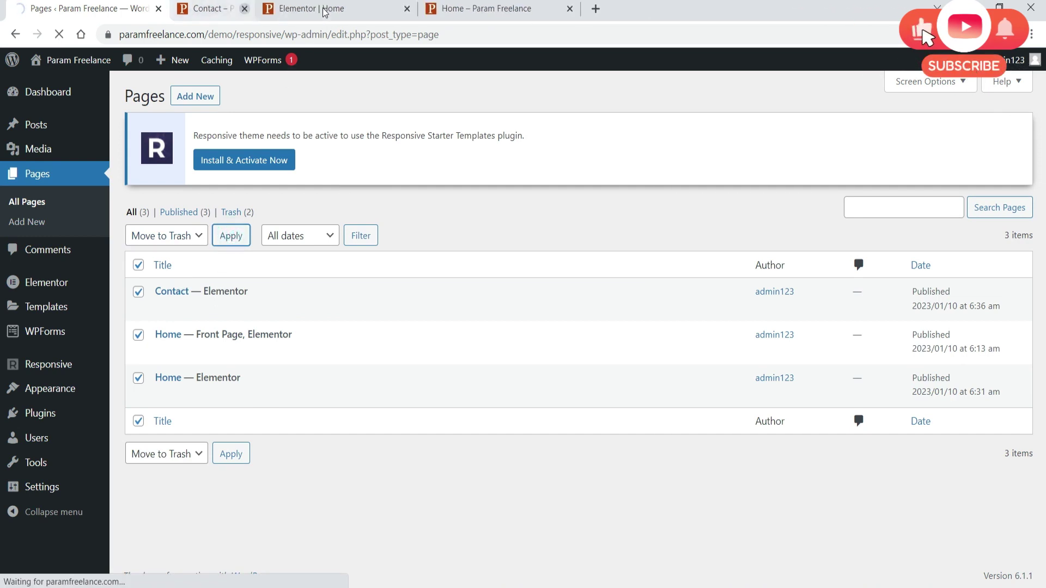
pyautogui.click(322, 9)
pyautogui.click(322, 8)
pyautogui.click(322, 9)
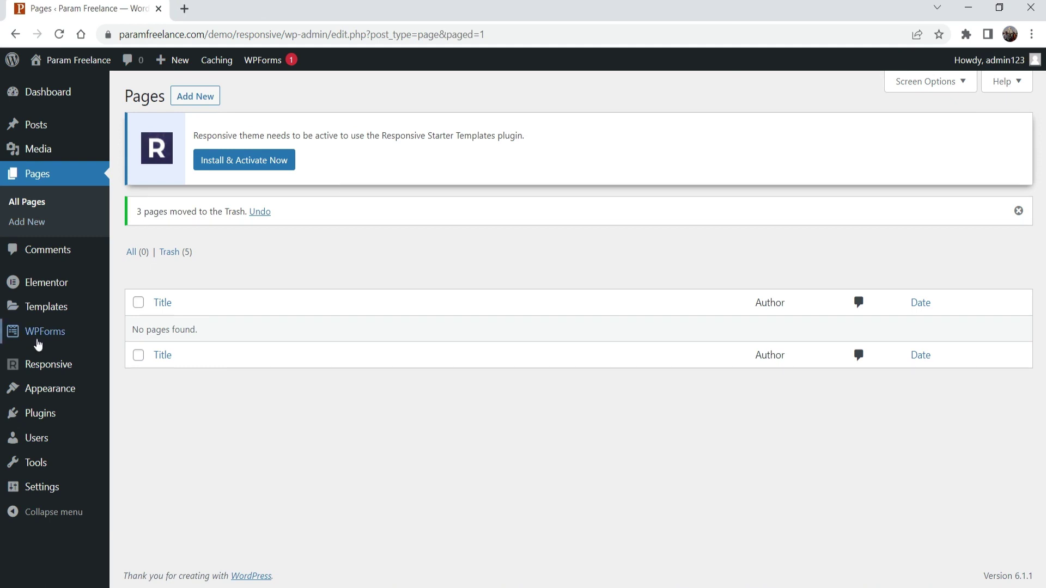
# - Open the Responsive Starter Templates library and filter it to free templates
pyautogui.moveTo(44, 367)
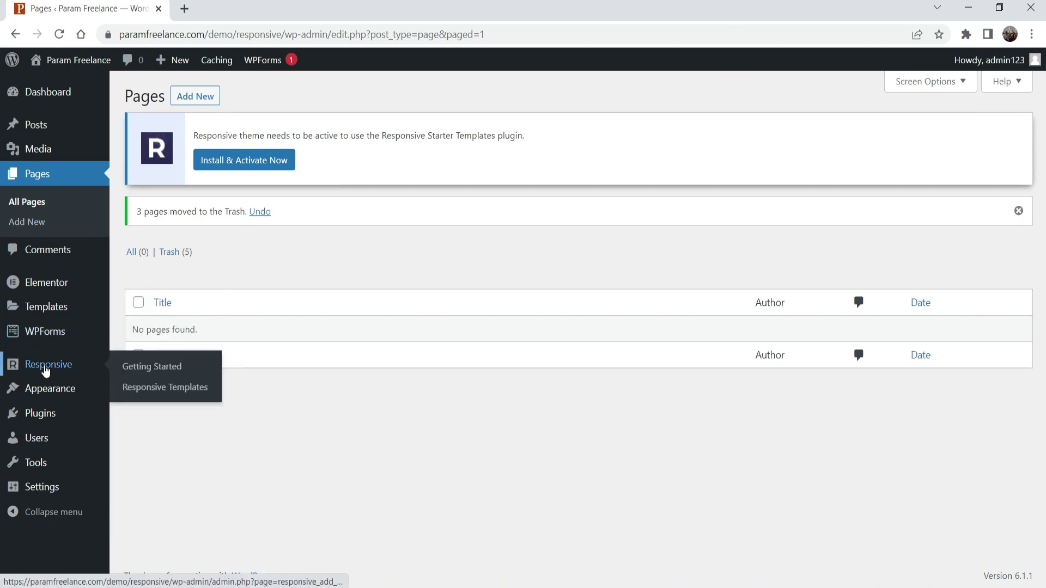
pyautogui.click(168, 393)
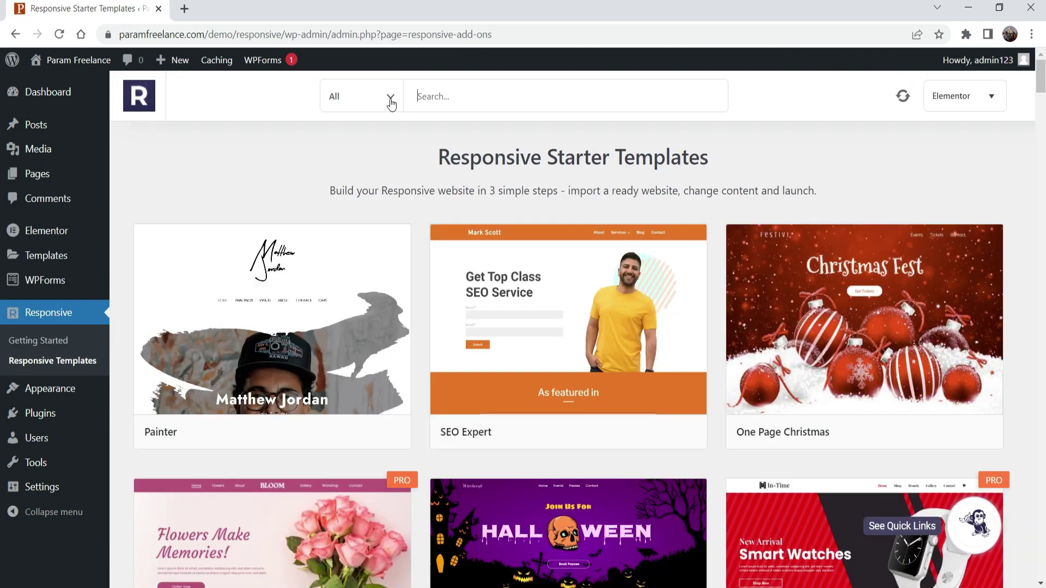
pyautogui.click(390, 100)
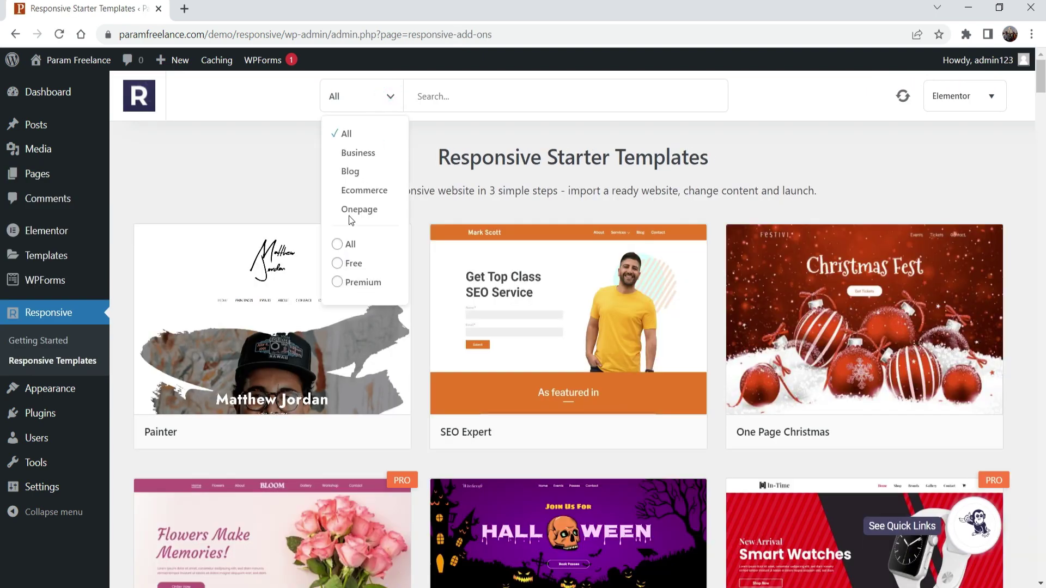
pyautogui.click(340, 264)
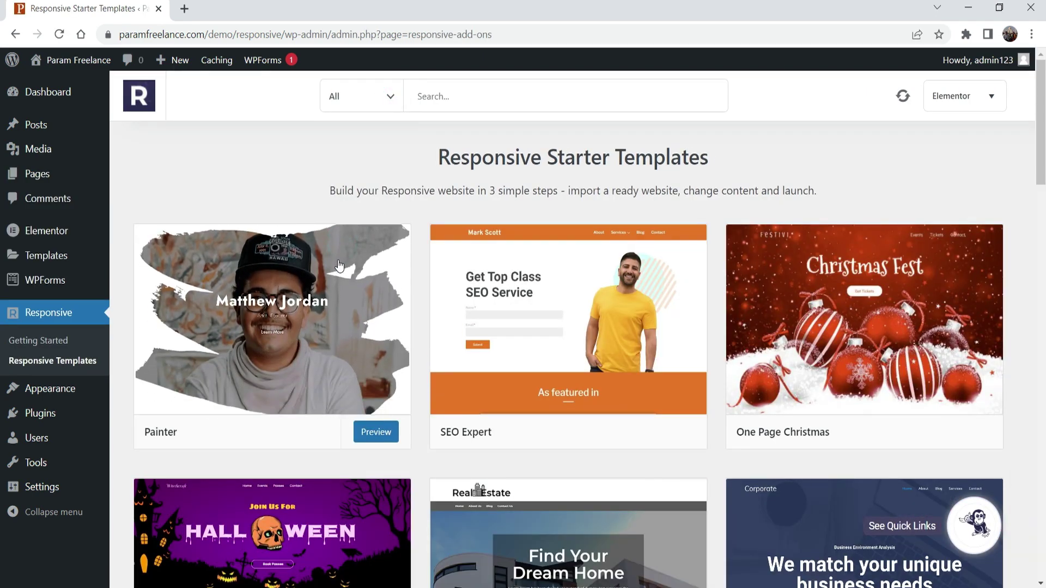
# - Find the Music Band template, open its preview and look through the page design
pyautogui.scroll(-1, 1041, 218)
pyautogui.scroll(-8, 1041, 218)
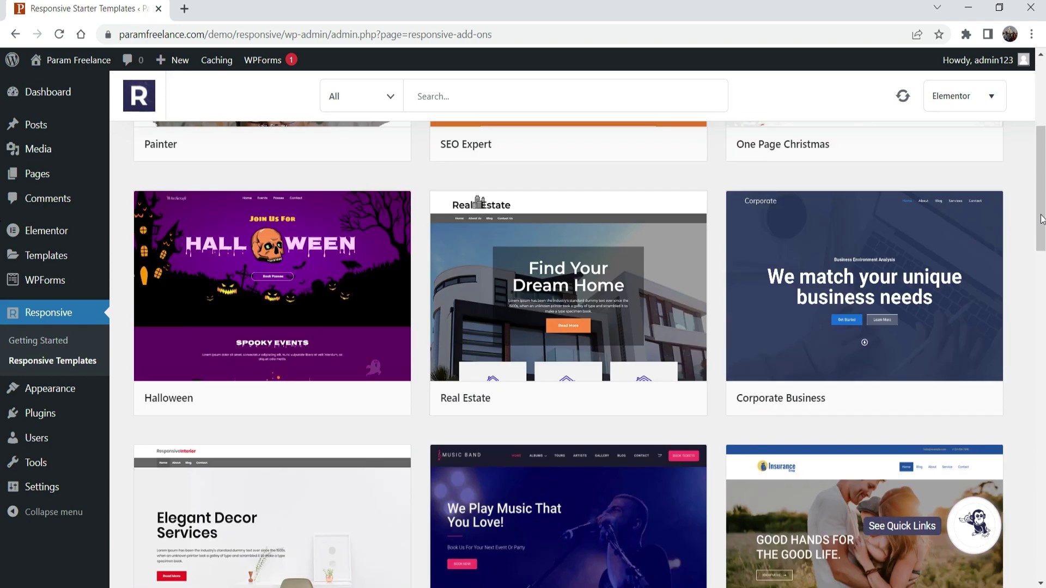
pyautogui.moveTo(601, 351)
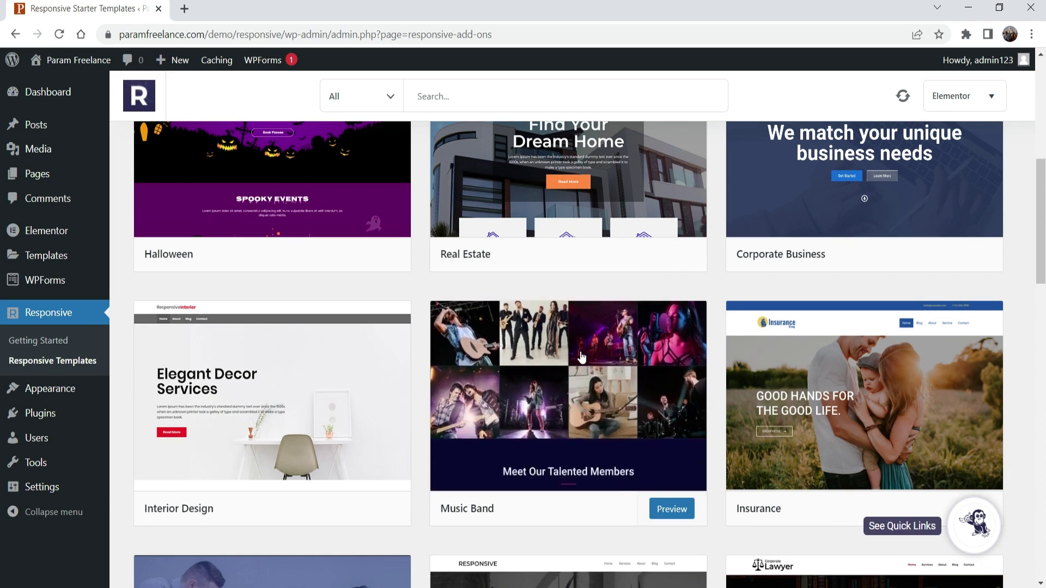
pyautogui.click(576, 360)
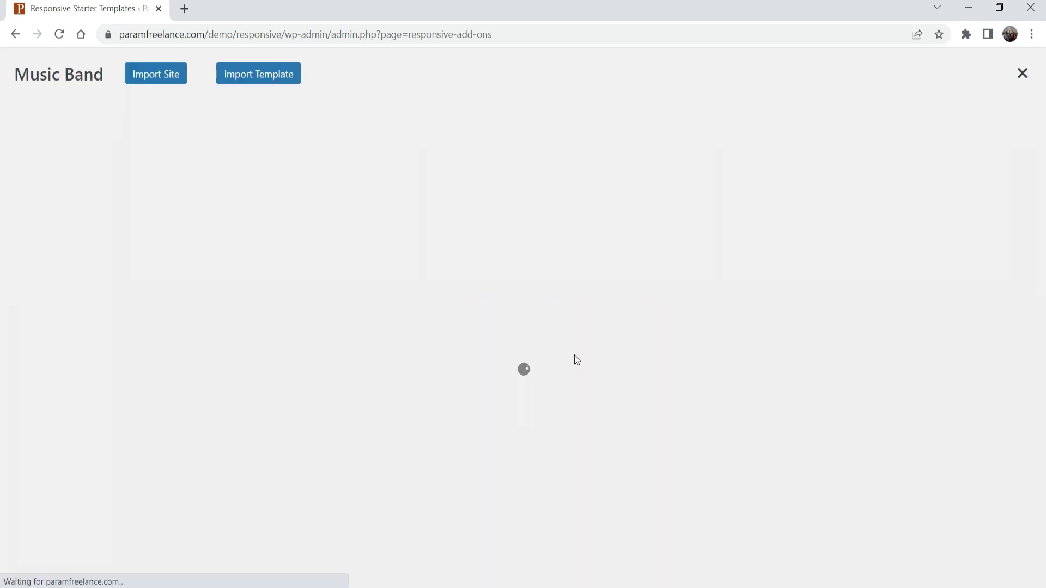
pyautogui.scroll(-15, 596, 330)
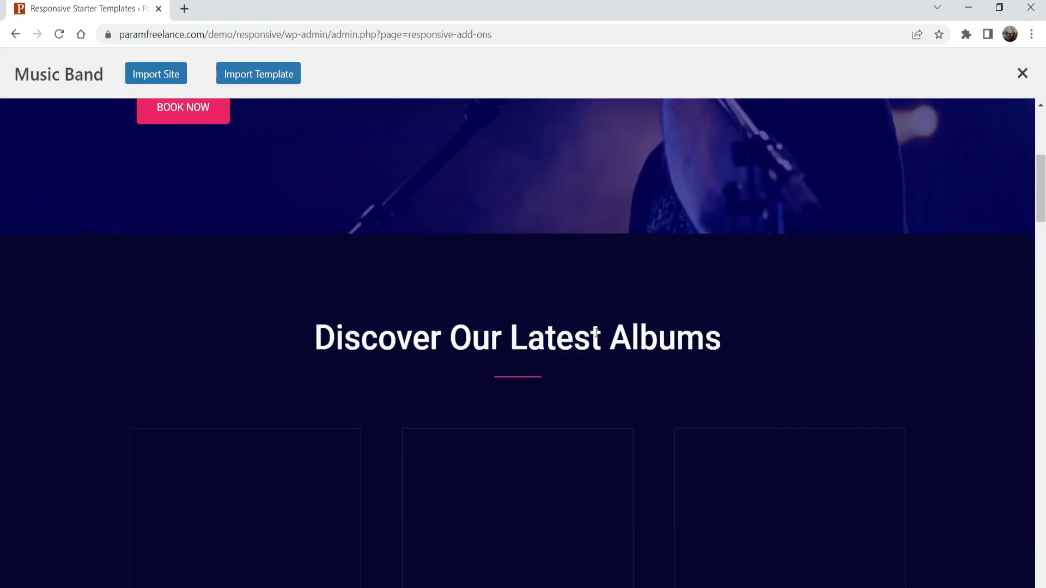
pyautogui.scroll(15, 593, 335)
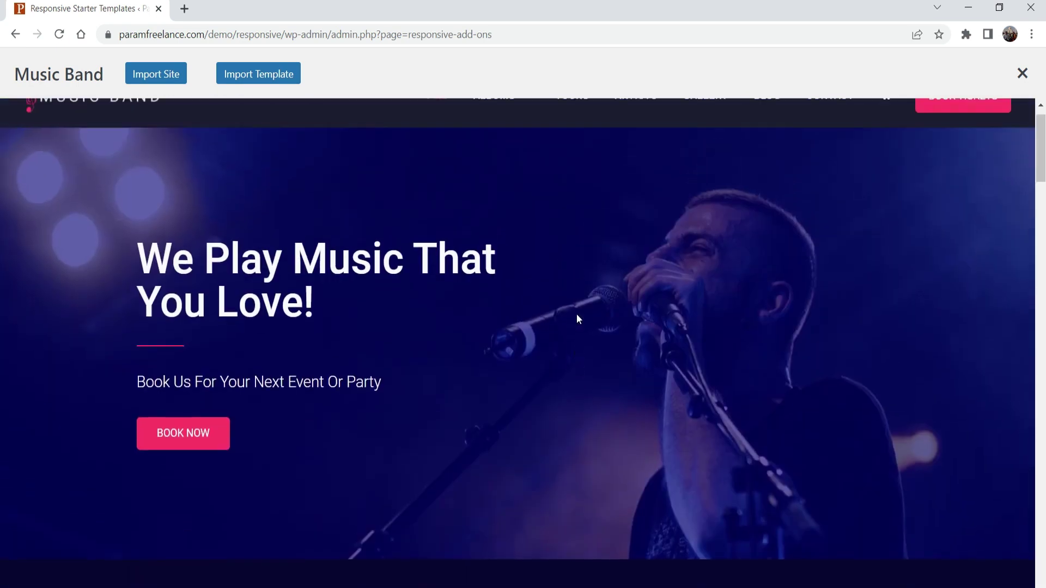
# - Review the Music Band site import options and import the full site, installing the Responsive theme and deleting the previous import
pyautogui.click(154, 81)
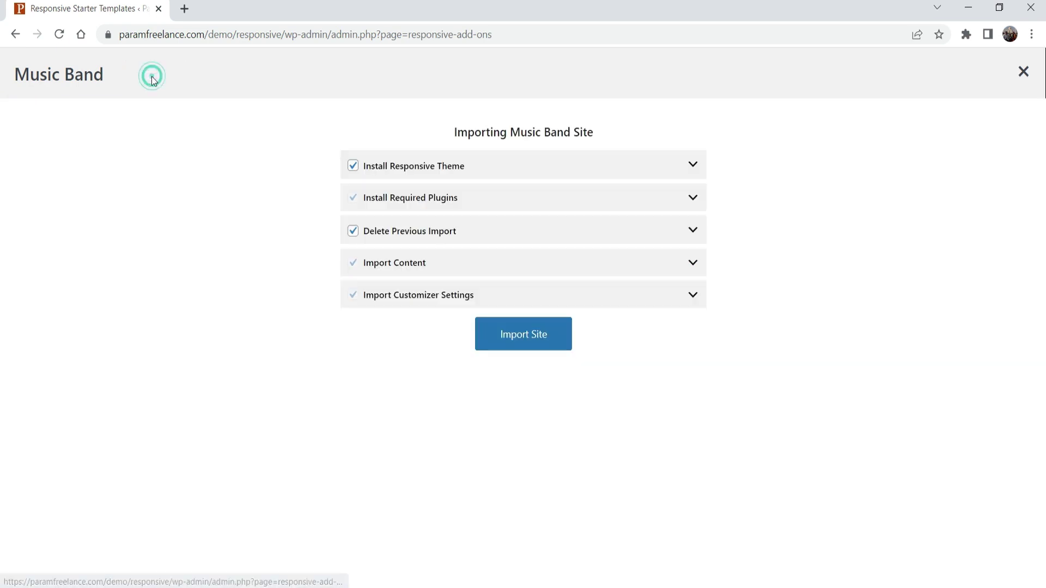
pyautogui.click(695, 165)
pyautogui.click(695, 166)
pyautogui.click(692, 195)
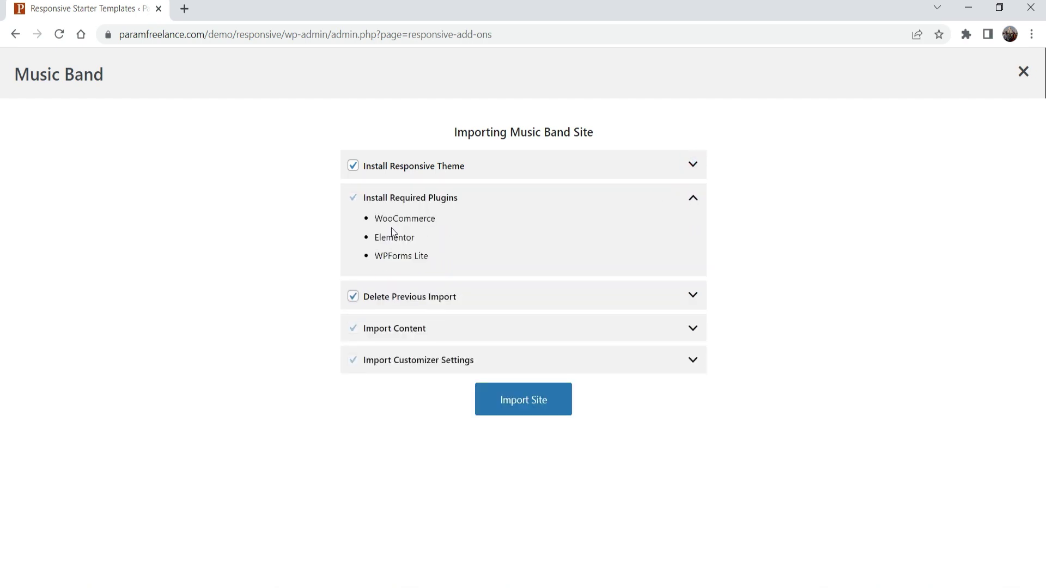
pyautogui.click(692, 198)
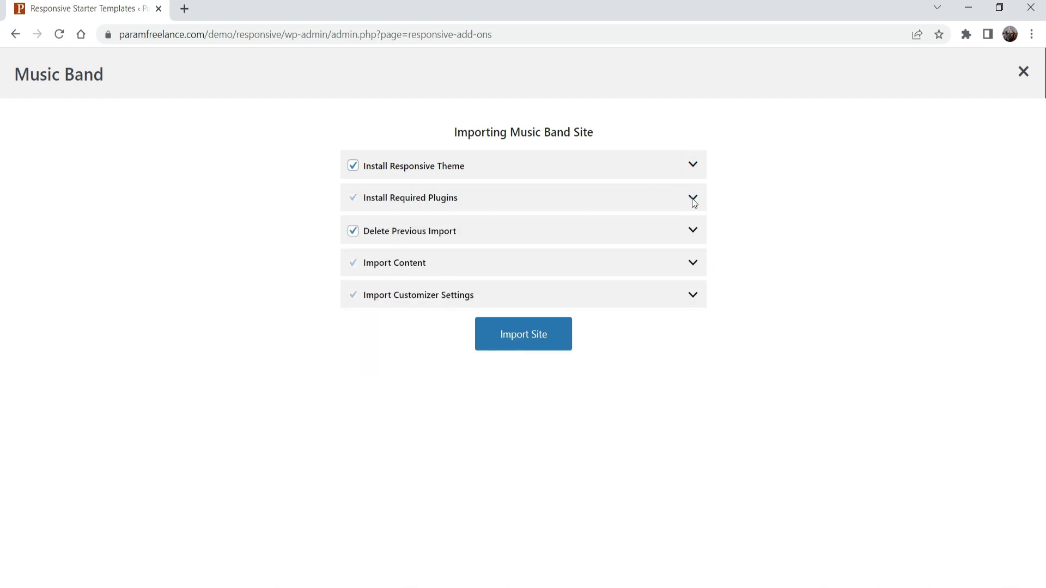
pyautogui.click(693, 234)
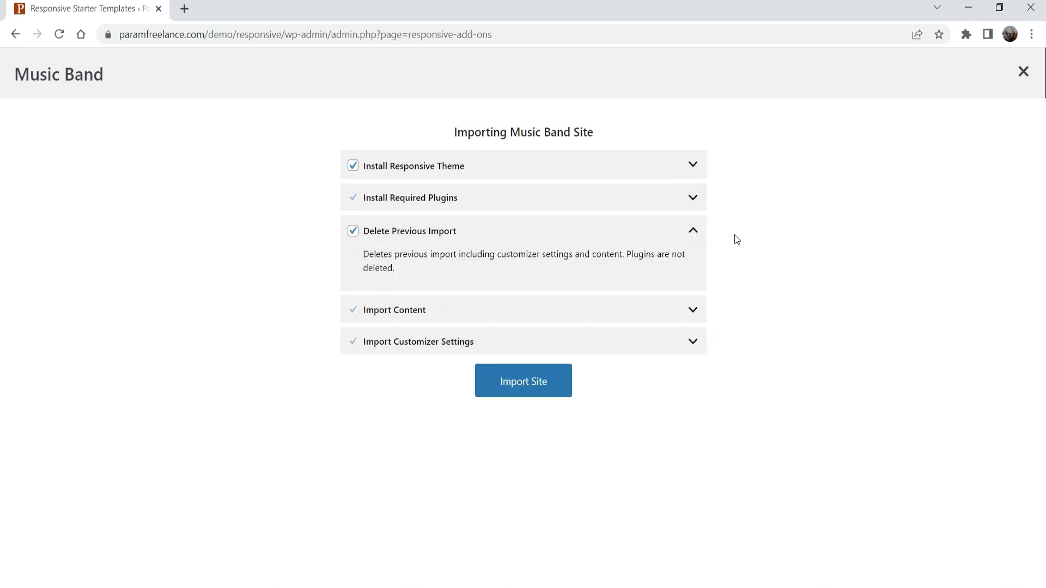
pyautogui.click(696, 231)
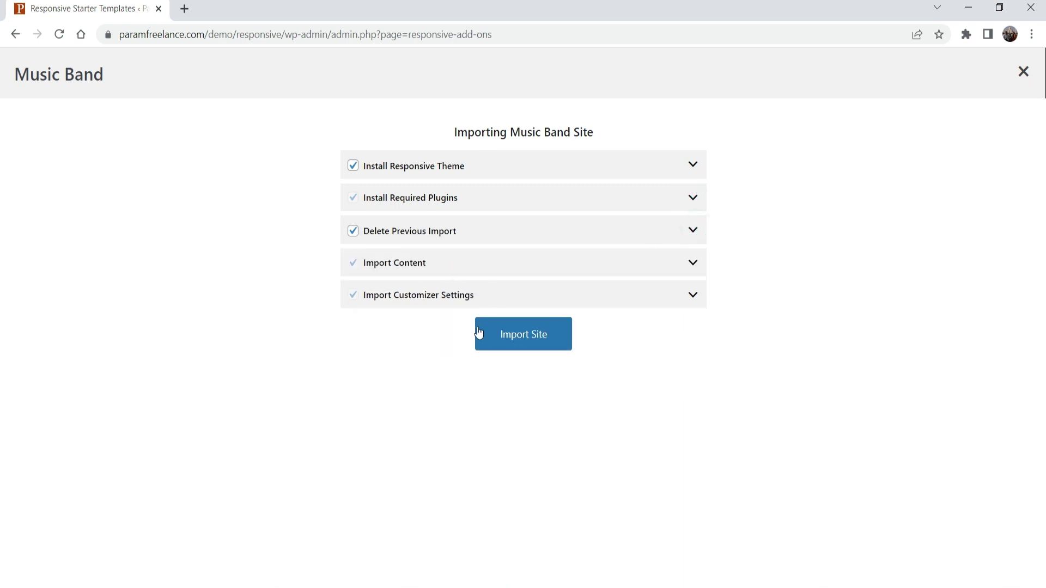
pyautogui.click(527, 346)
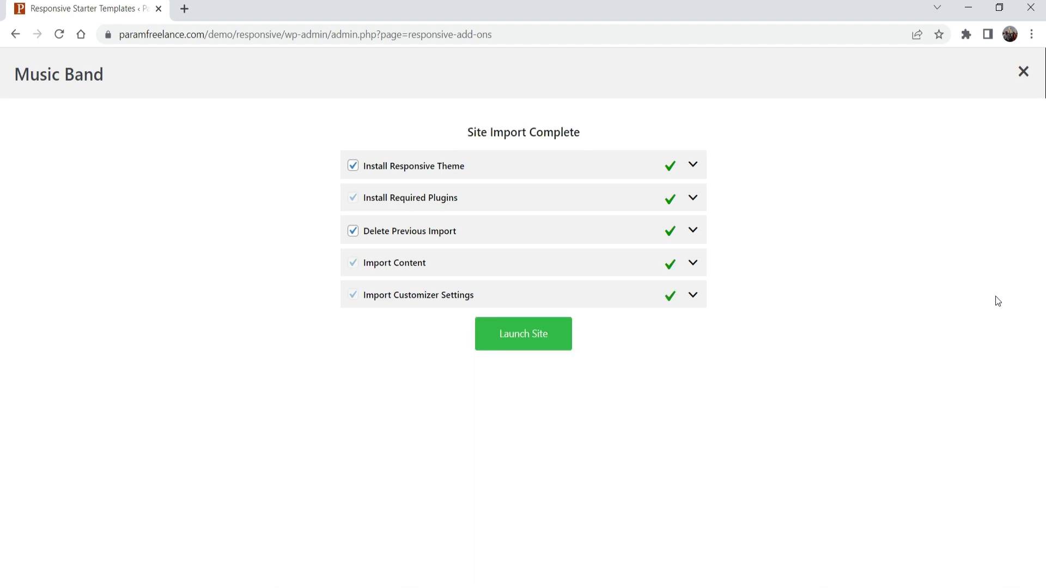
# - Launch the imported Music Band site and examine its homepage from the hero banner down to the newsletter and footer
pyautogui.click(520, 347)
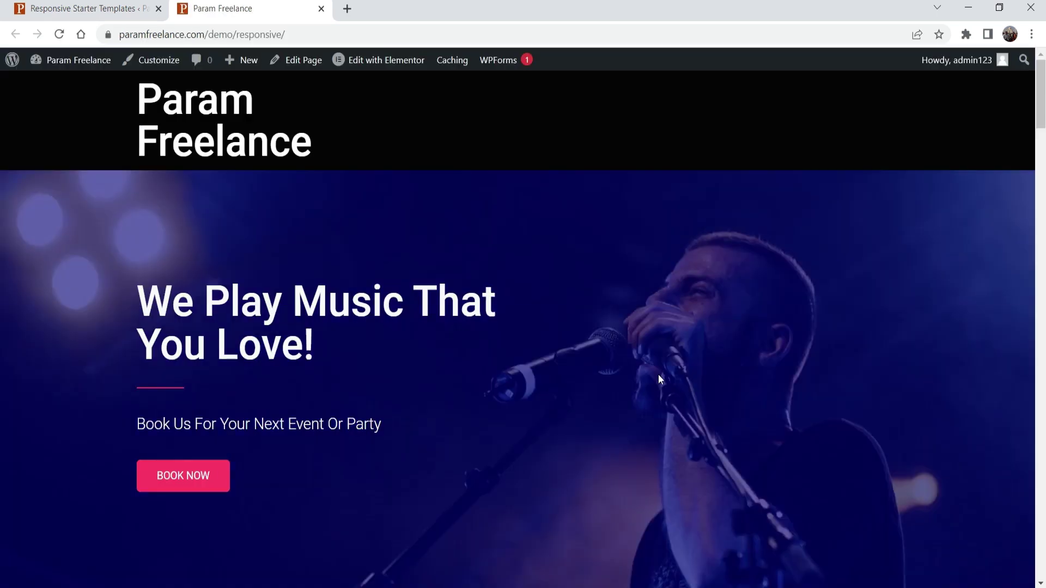
pyautogui.scroll(-6, 614, 329)
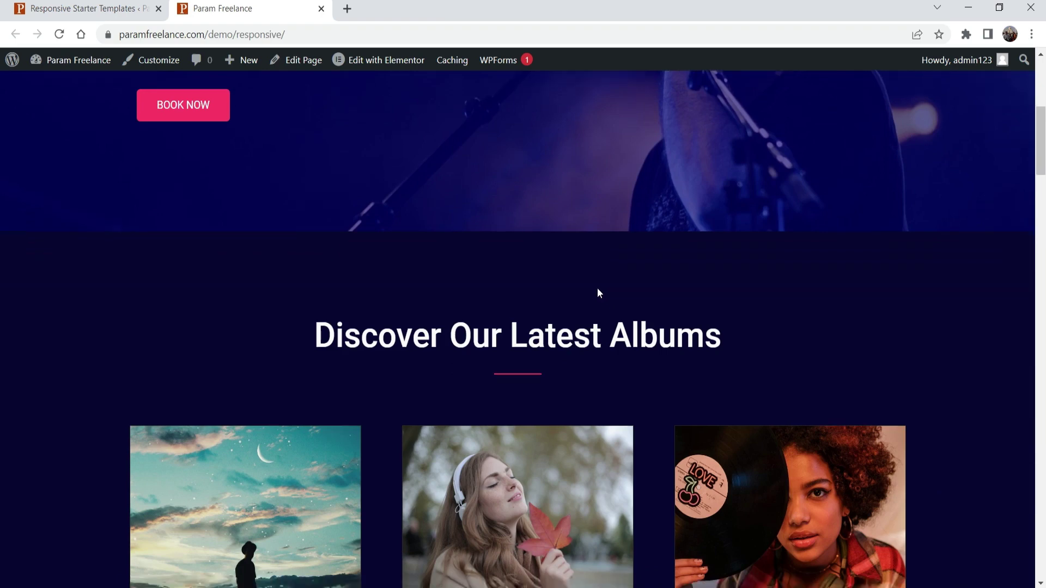
pyautogui.scroll(-5, 597, 293)
pyautogui.scroll(-20, 696, 321)
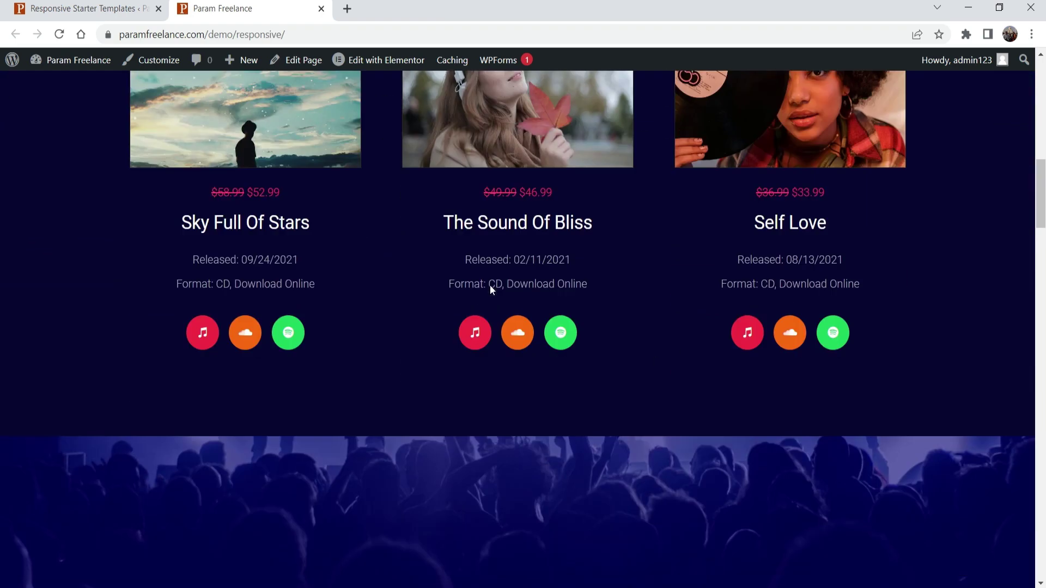
pyautogui.scroll(-20, 730, 252)
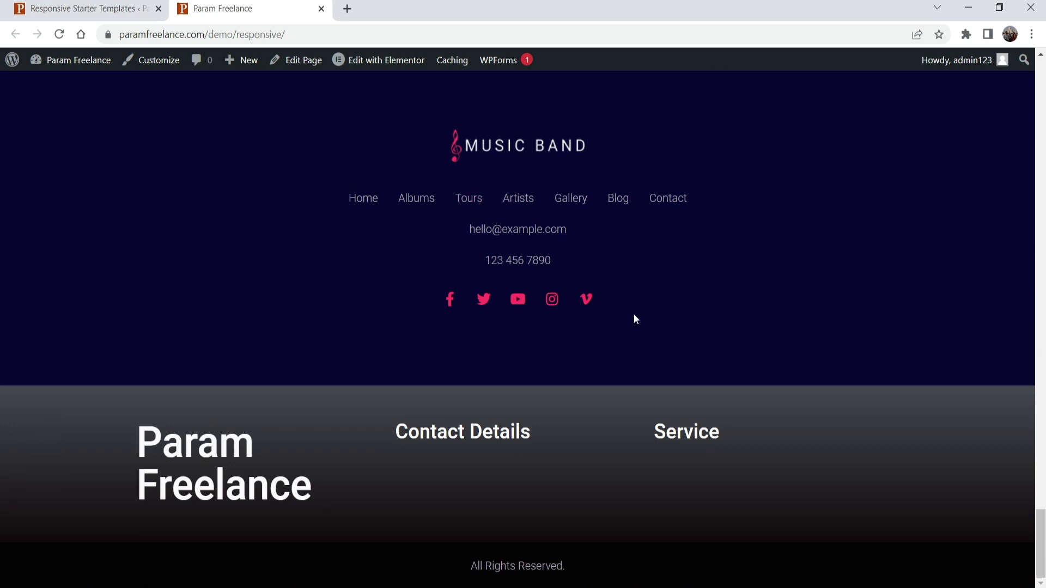
pyautogui.scroll(3, 646, 468)
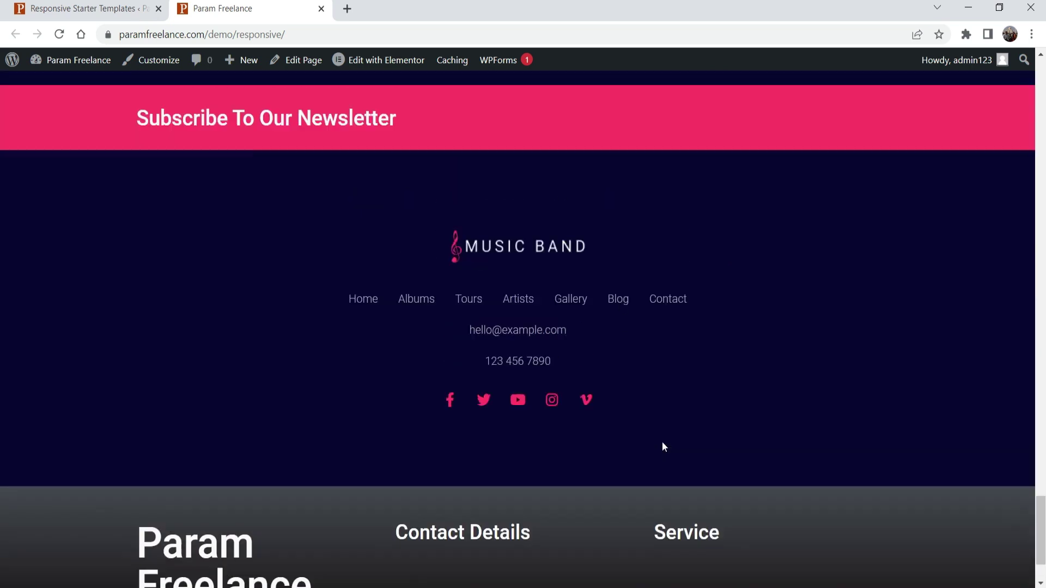
pyautogui.scroll(-3, 626, 447)
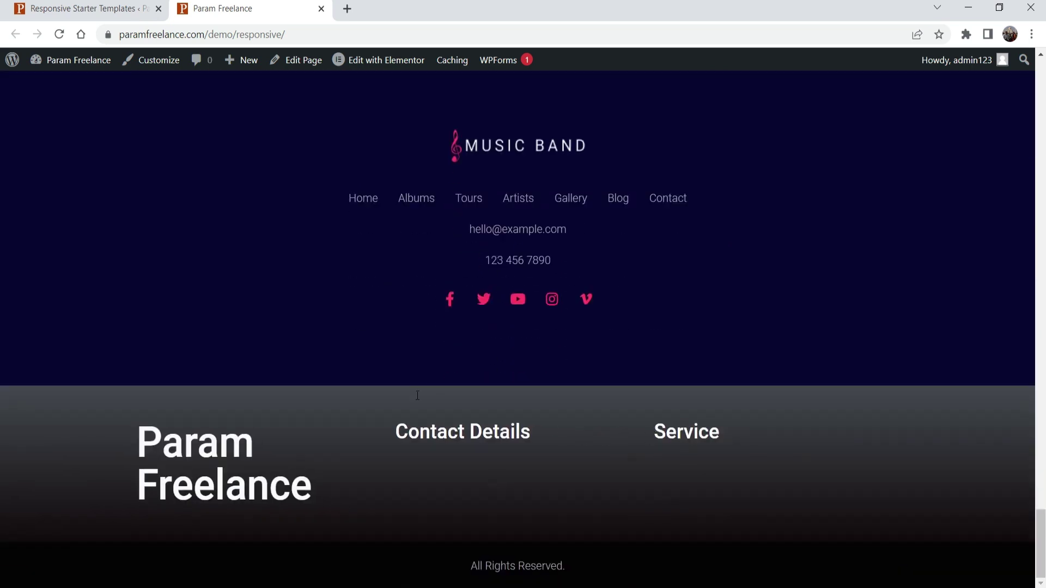
pyautogui.scroll(3, 632, 327)
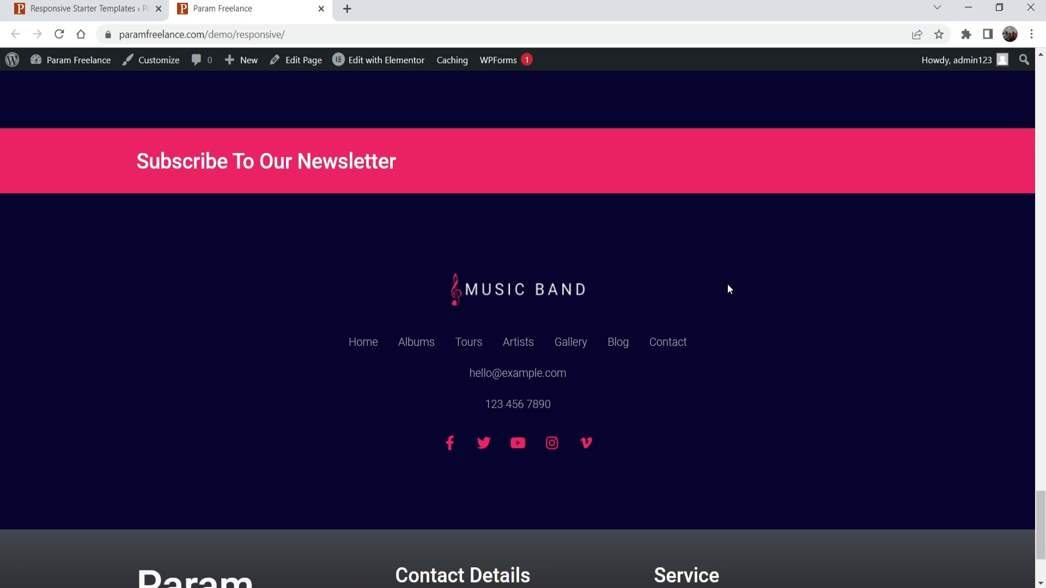
# - Close the Music Band import screen and look through the imported pages in the site's page list
pyautogui.click(53, 3)
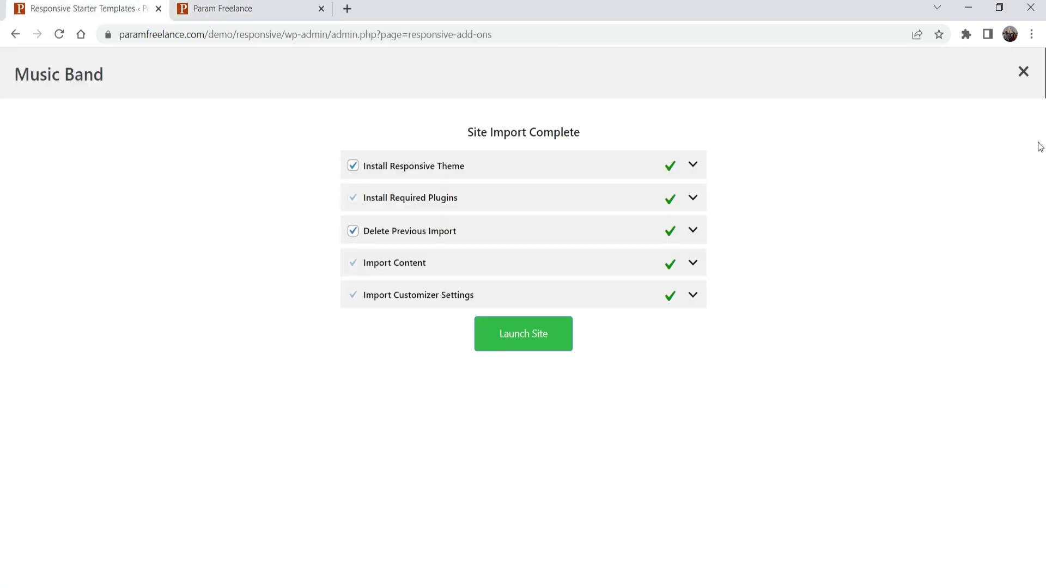
pyautogui.click(1026, 78)
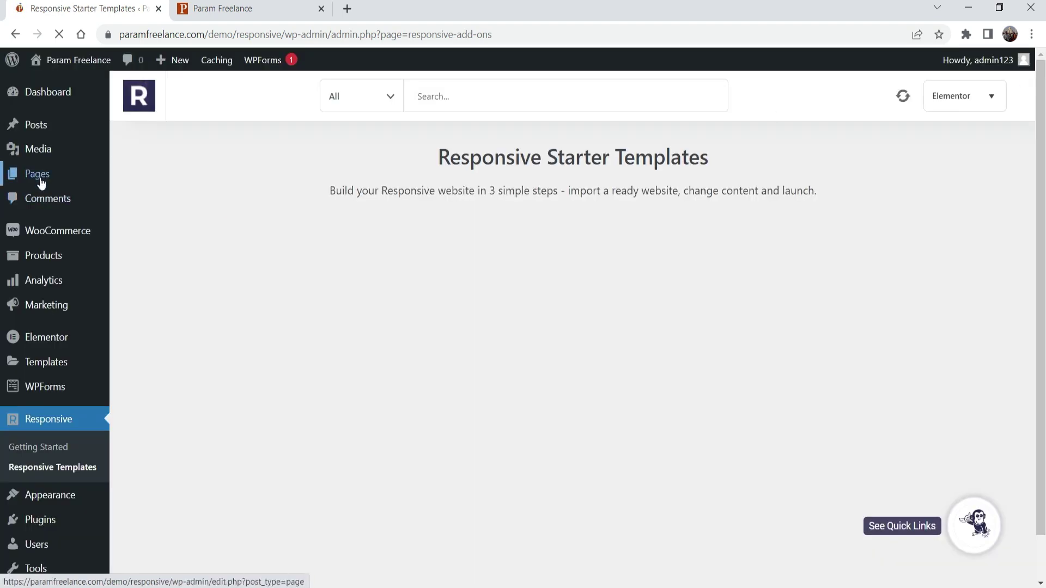
pyautogui.moveTo(36, 173)
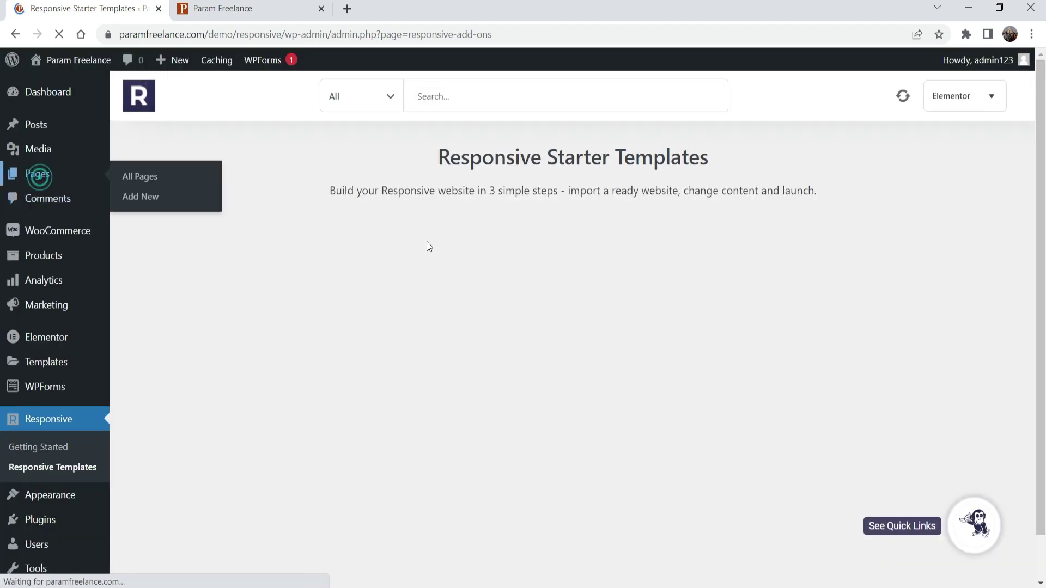
pyautogui.scroll(-3, 248, 230)
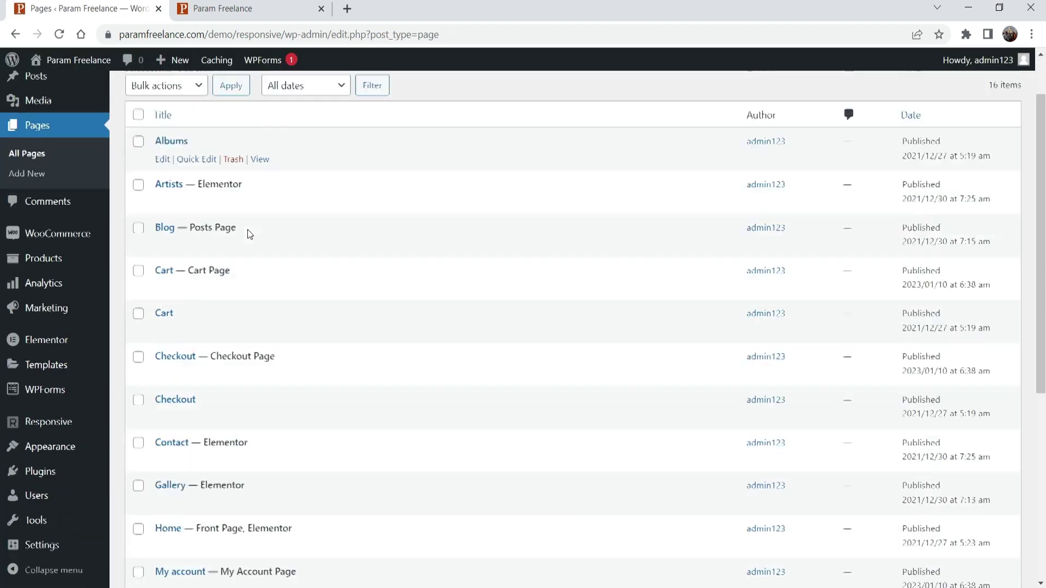
pyautogui.scroll(-6, 322, 227)
pyautogui.scroll(9, 330, 233)
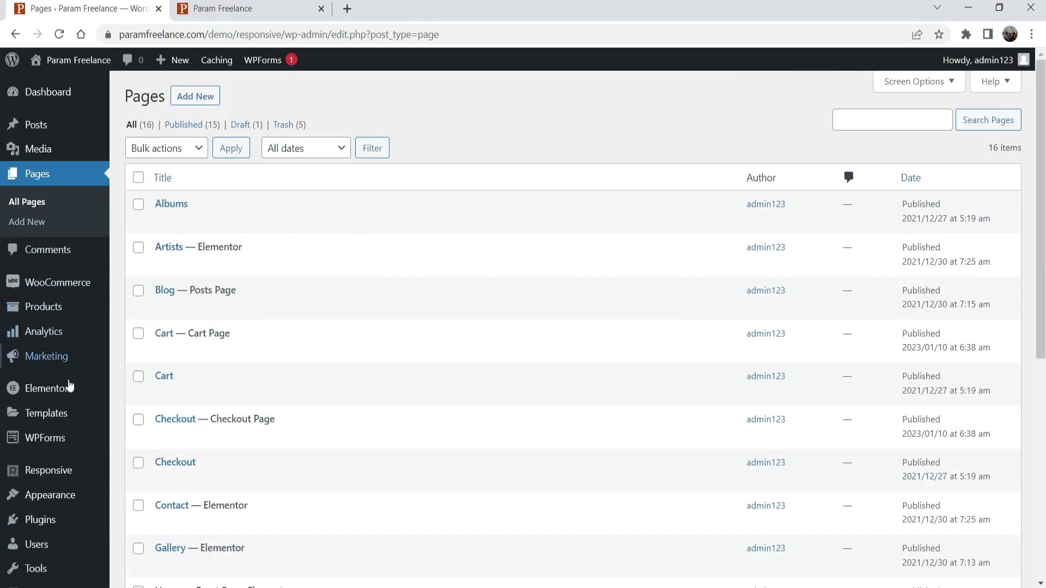
# - Open the Main Menu for editing in the site's menu settings and remove its invalid Home item
pyautogui.moveTo(55, 497)
pyautogui.click(143, 428)
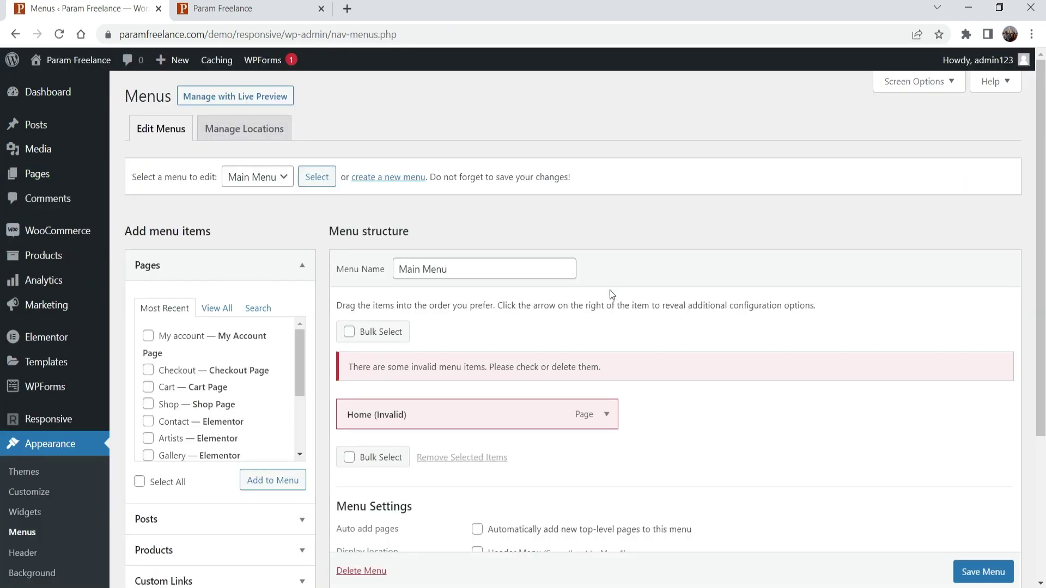
pyautogui.scroll(-3, 610, 283)
pyautogui.click(608, 272)
pyautogui.click(351, 384)
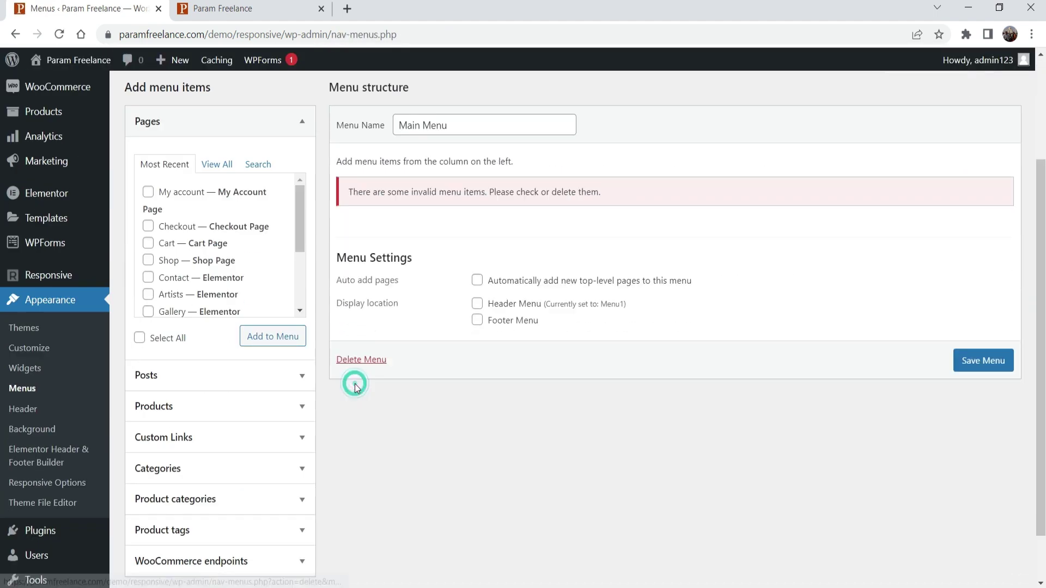
# - Add the Home, Blog, Albums, Tours and Contact pages to the Main Menu
pyautogui.click(213, 165)
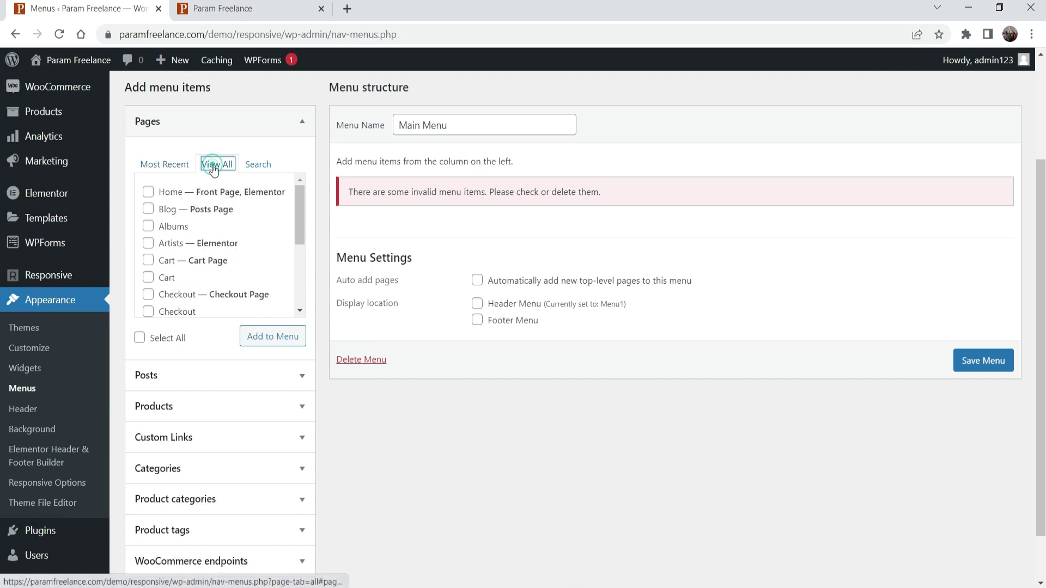
pyautogui.click(148, 192)
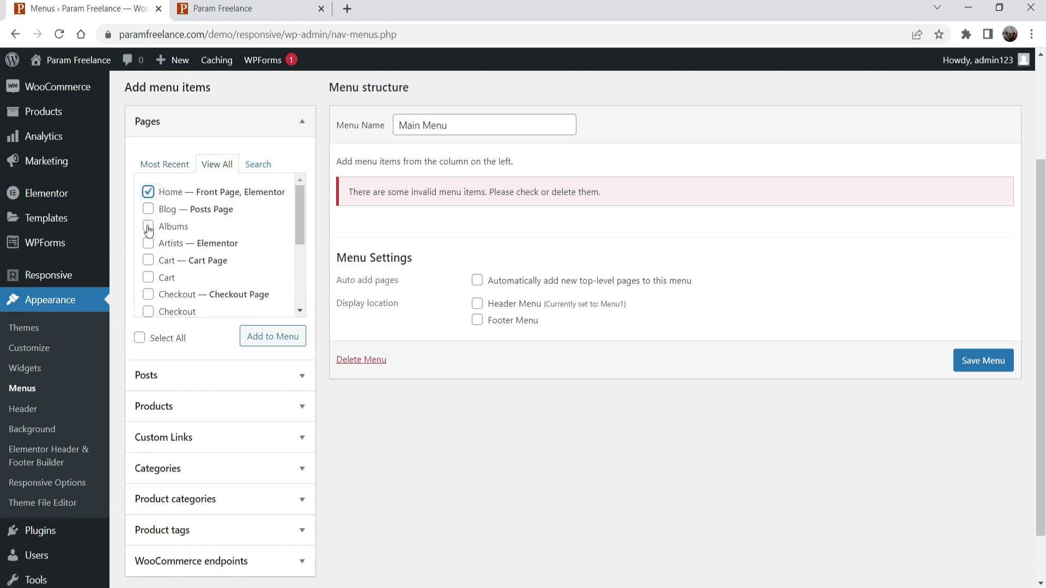
pyautogui.click(148, 210)
pyautogui.click(147, 226)
pyautogui.scroll(-3, 174, 265)
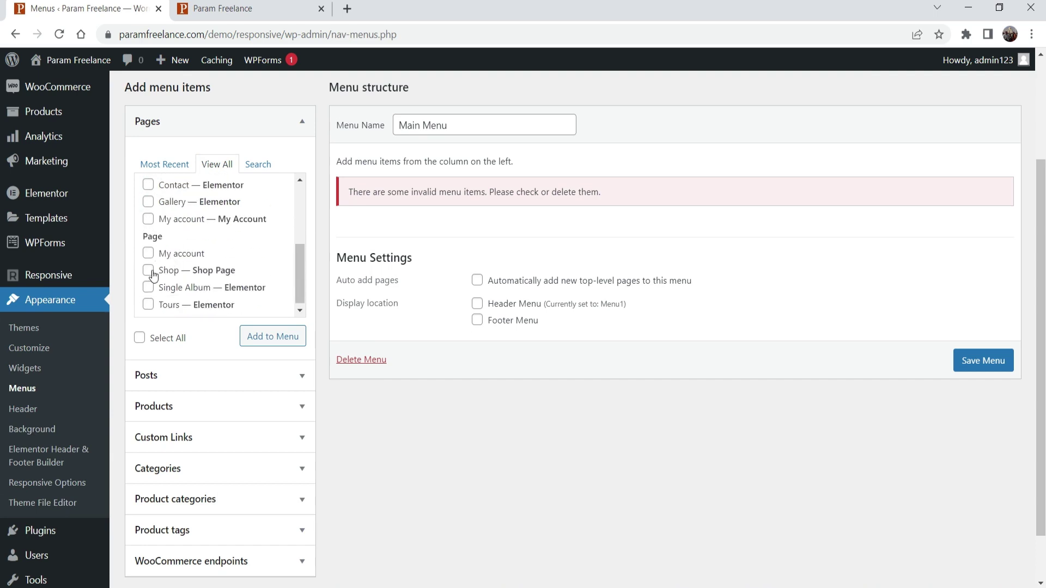
pyautogui.click(148, 305)
pyautogui.moveTo(301, 282); pyautogui.dragTo(292, 257)
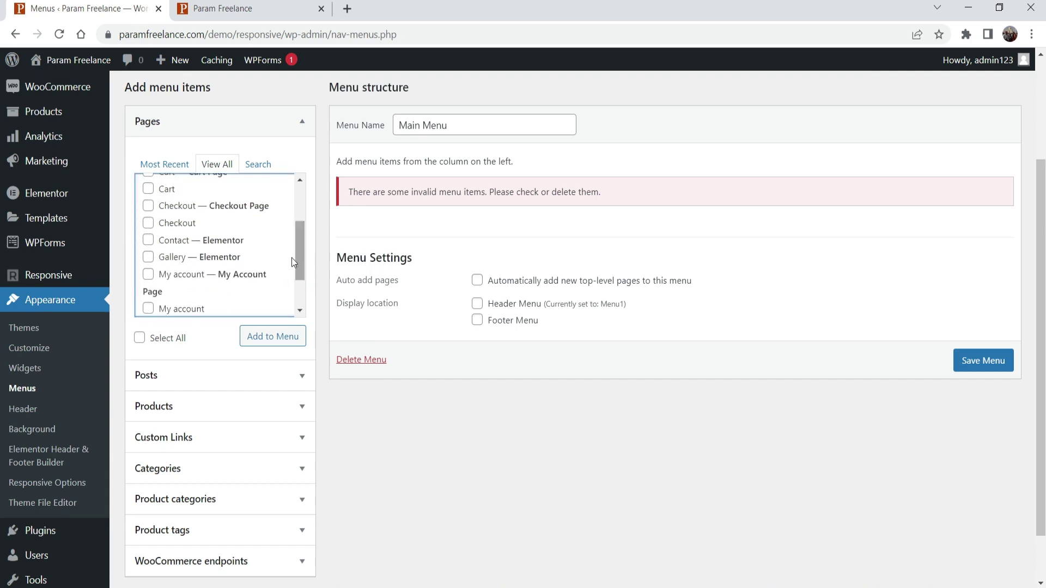
pyautogui.click(147, 240)
pyautogui.click(273, 336)
# - Arrange the menu items in the order Home, Tours, Albums, Contact, Blog and save the menu
pyautogui.moveTo(410, 308); pyautogui.dragTo(412, 428)
pyautogui.moveTo(412, 380); pyautogui.dragTo(415, 313)
pyautogui.click(980, 572)
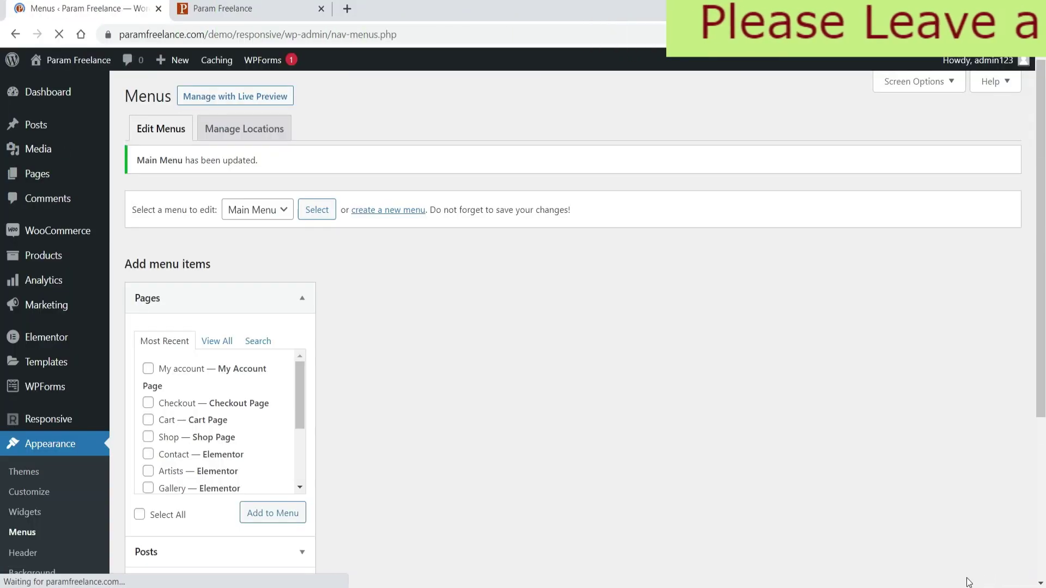
# - Reload the live site to check its header menu, and look through the Contact page's details and message form
pyautogui.click(242, 10)
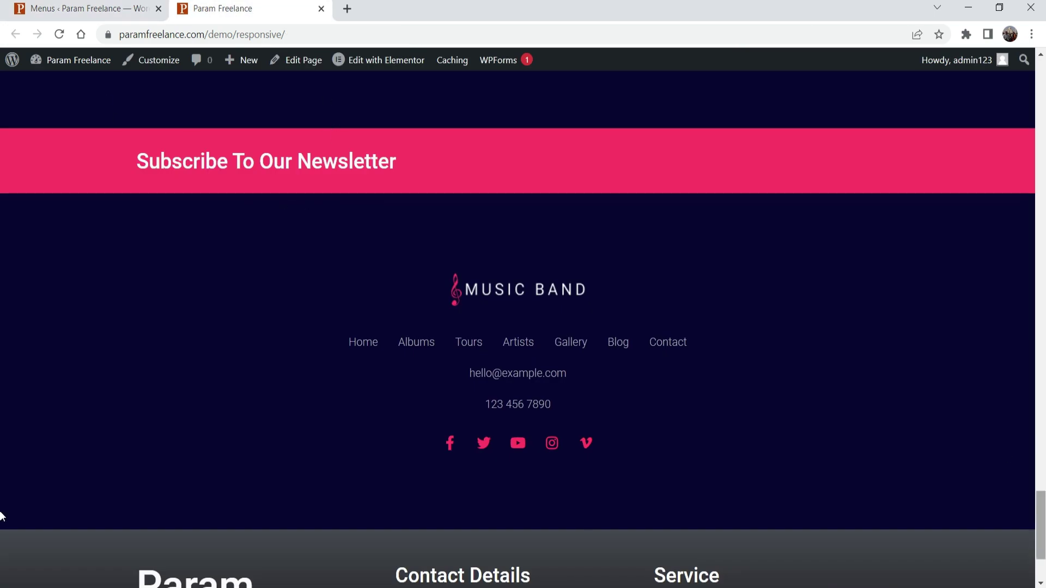
pyautogui.press('Home')
pyautogui.click(59, 34)
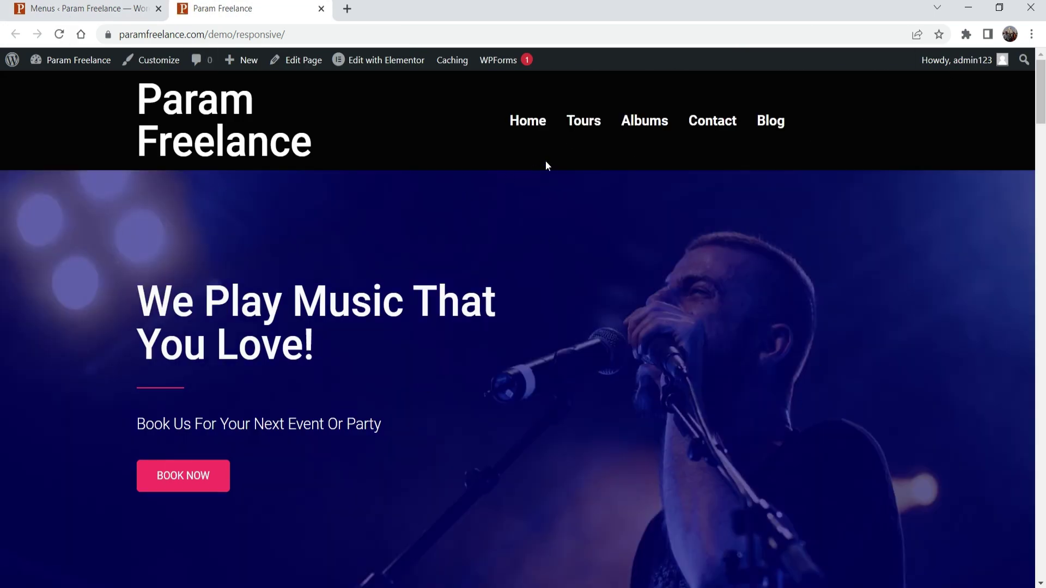
pyautogui.click(704, 125)
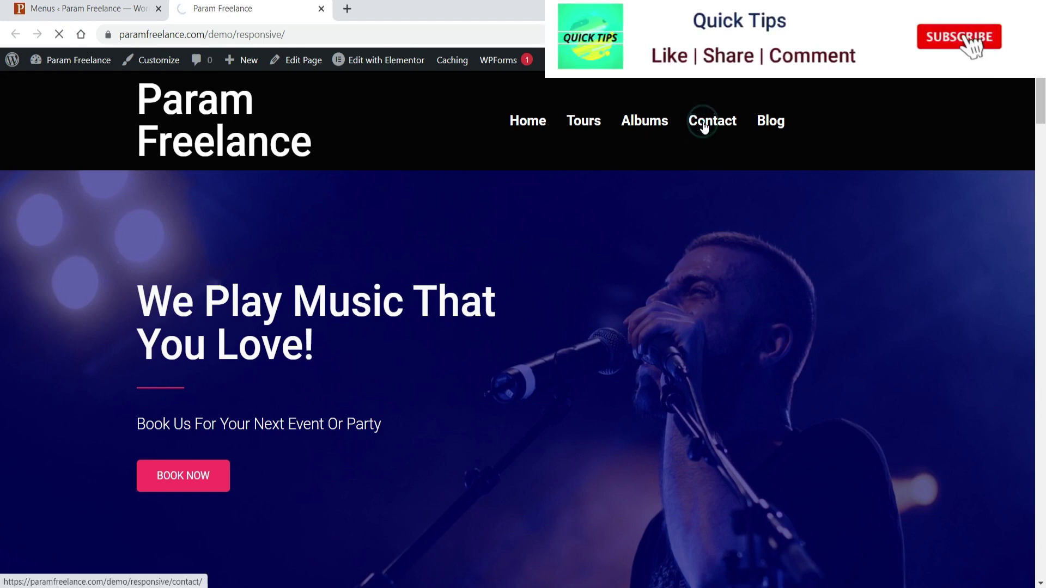
pyautogui.scroll(-2, 989, 247)
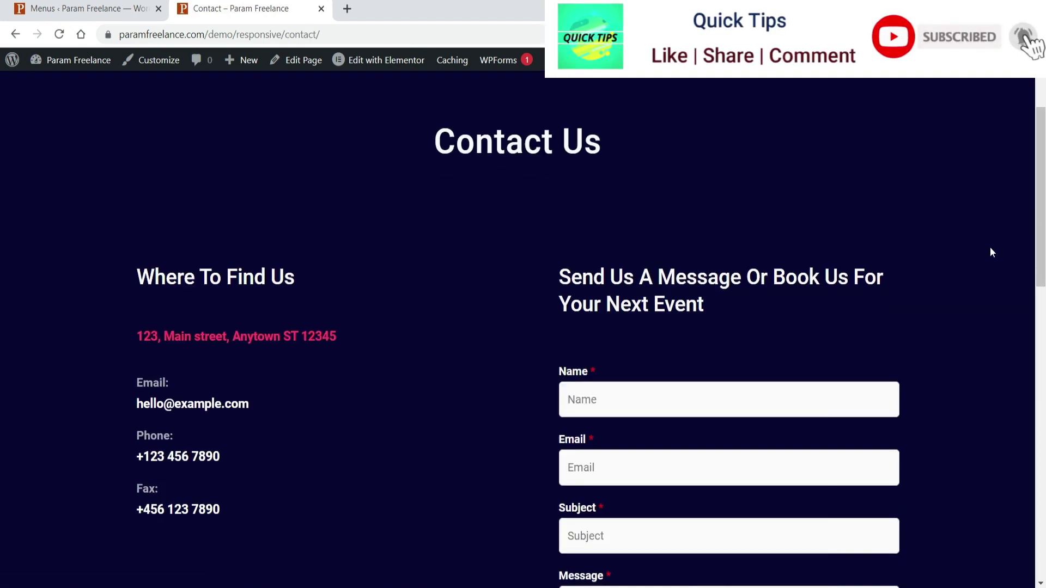
pyautogui.scroll(-10, 990, 246)
pyautogui.scroll(7, 991, 243)
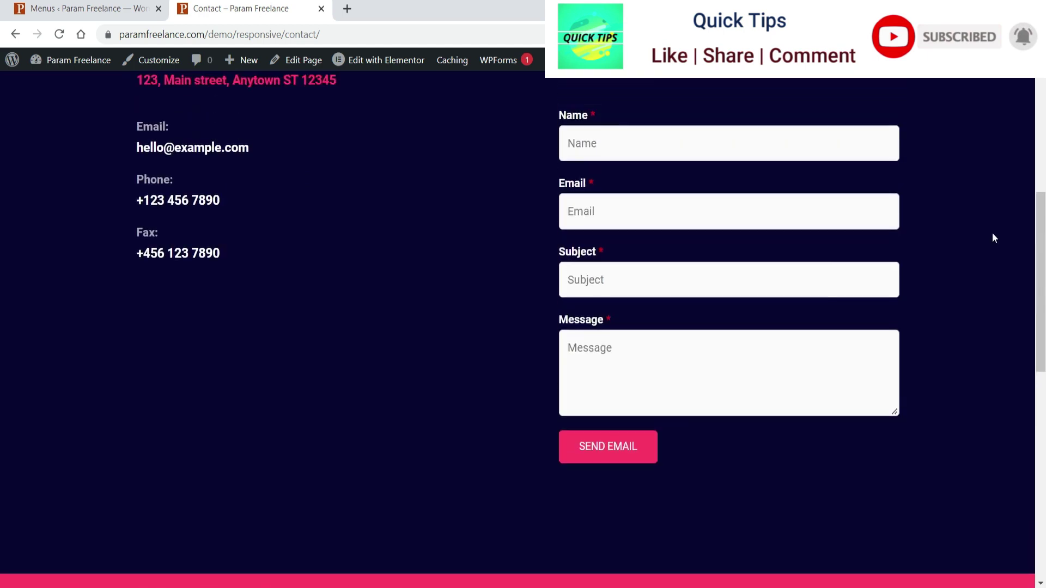
pyautogui.scroll(5, 991, 237)
# - Open the Tours page from the site menu and look through its upcoming shows and newsletter section
pyautogui.click(583, 119)
pyautogui.scroll(-3, 959, 264)
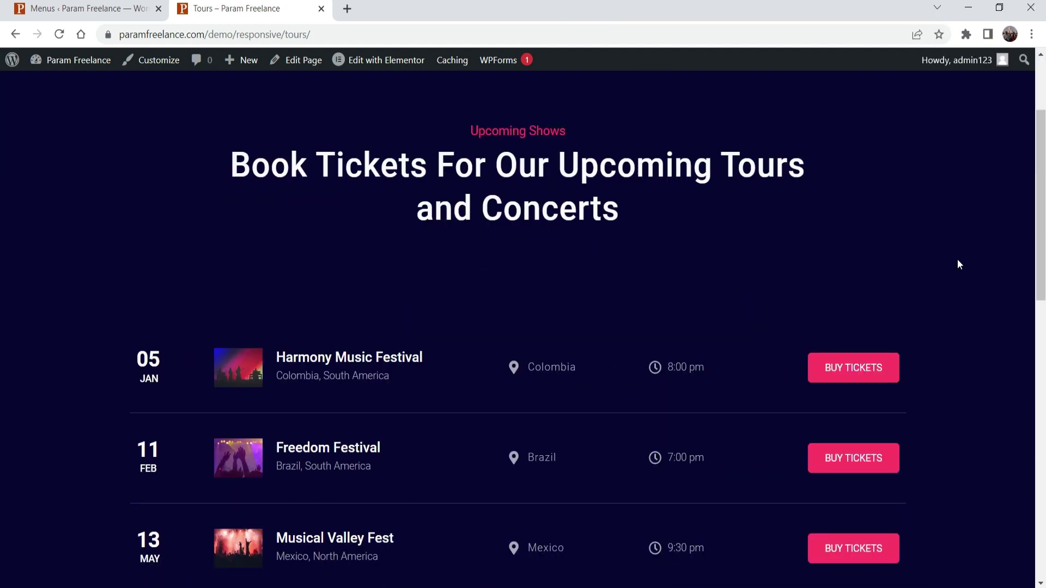
pyautogui.scroll(-6, 957, 264)
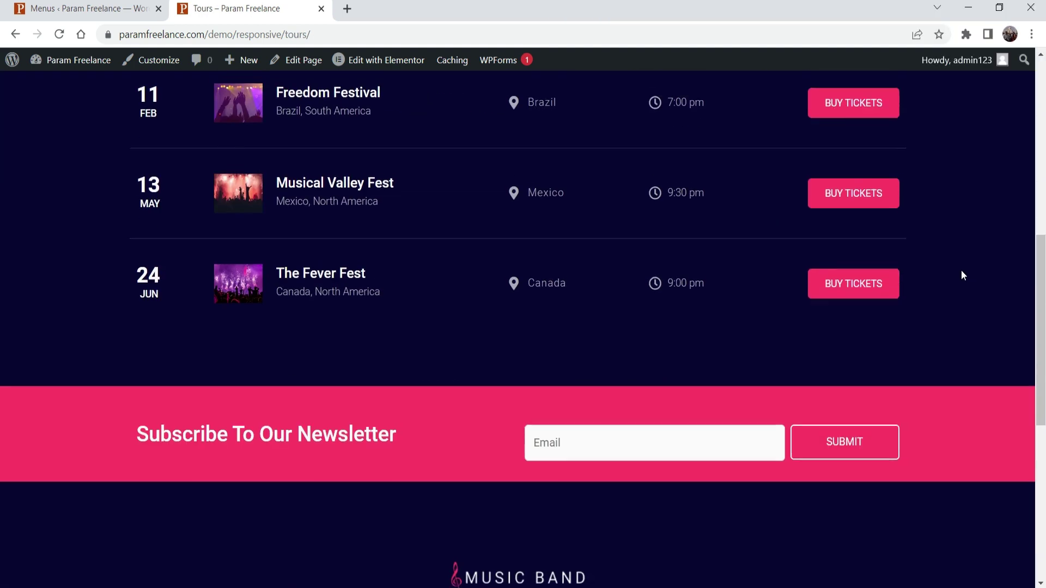
pyautogui.scroll(8, 961, 270)
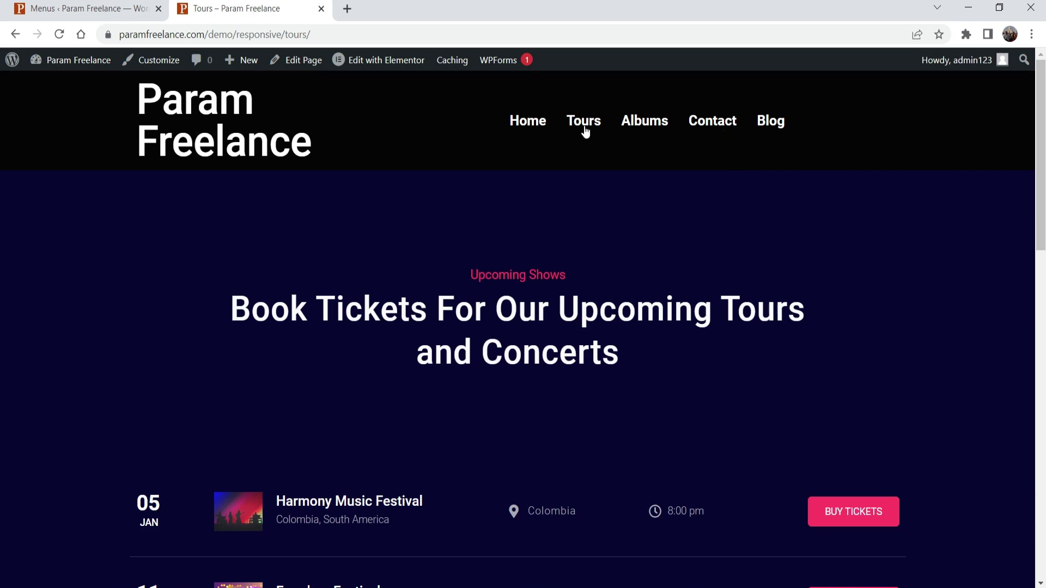
# - Open the Tours page in Elementor and view the image box settings of the Harmony Music Festival and Freedom Festival entries
pyautogui.click(378, 62)
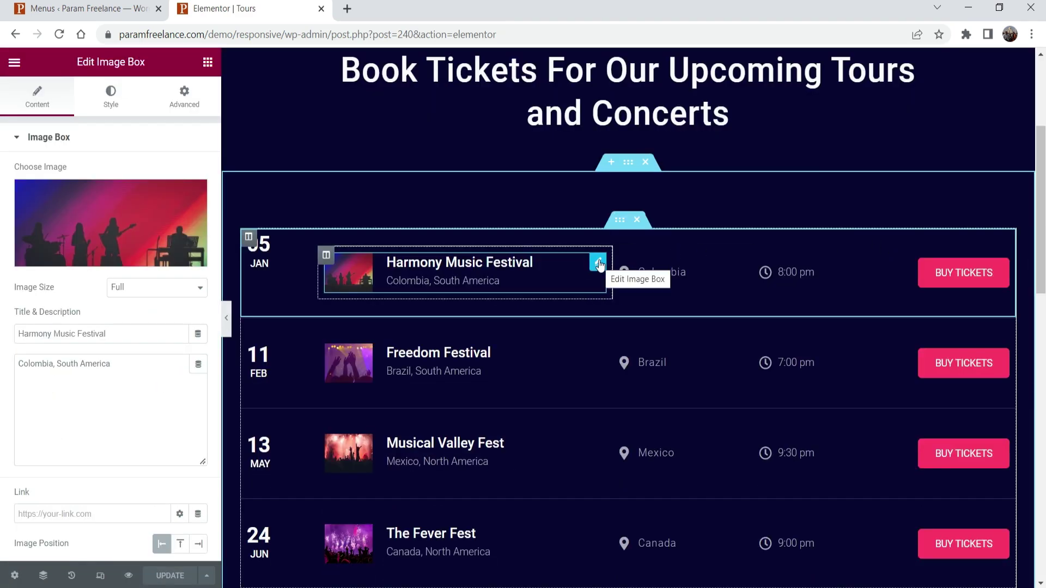
pyautogui.scroll(-3, 374, 323)
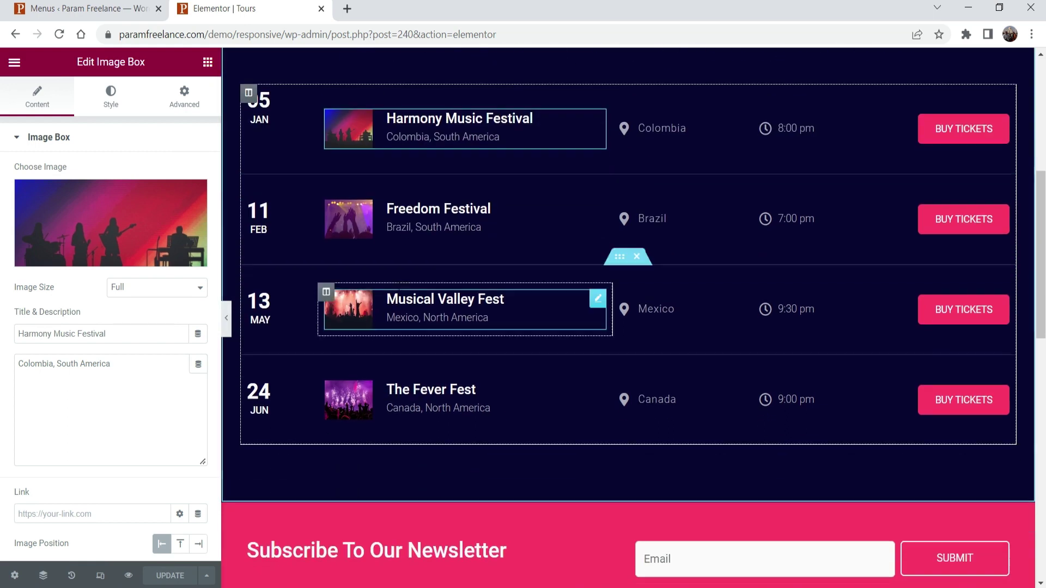
pyautogui.click(596, 210)
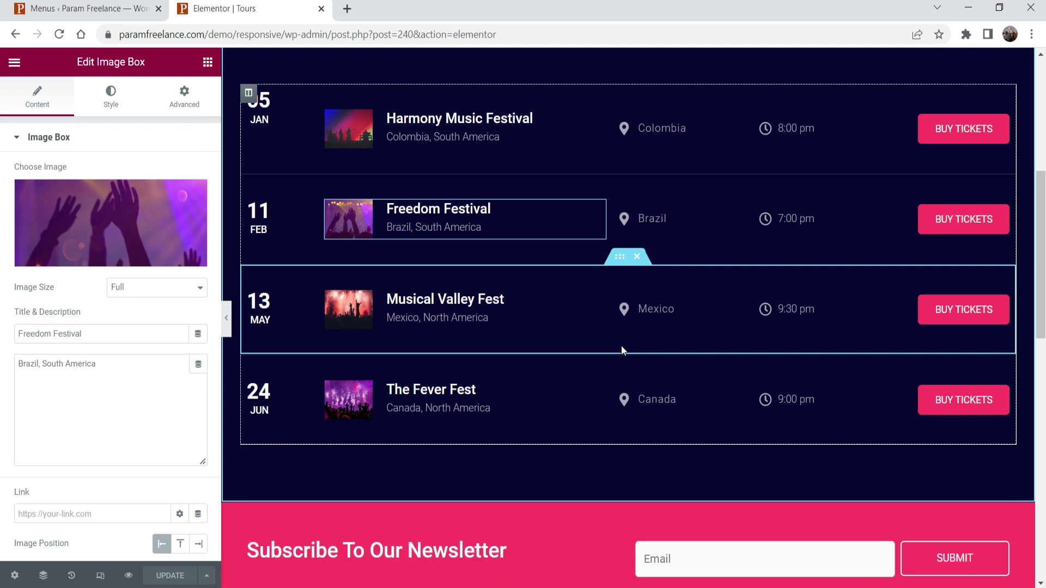
# - Review the Main Menu structure, the installed themes and the Tours page in the editor
pyautogui.click(54, 8)
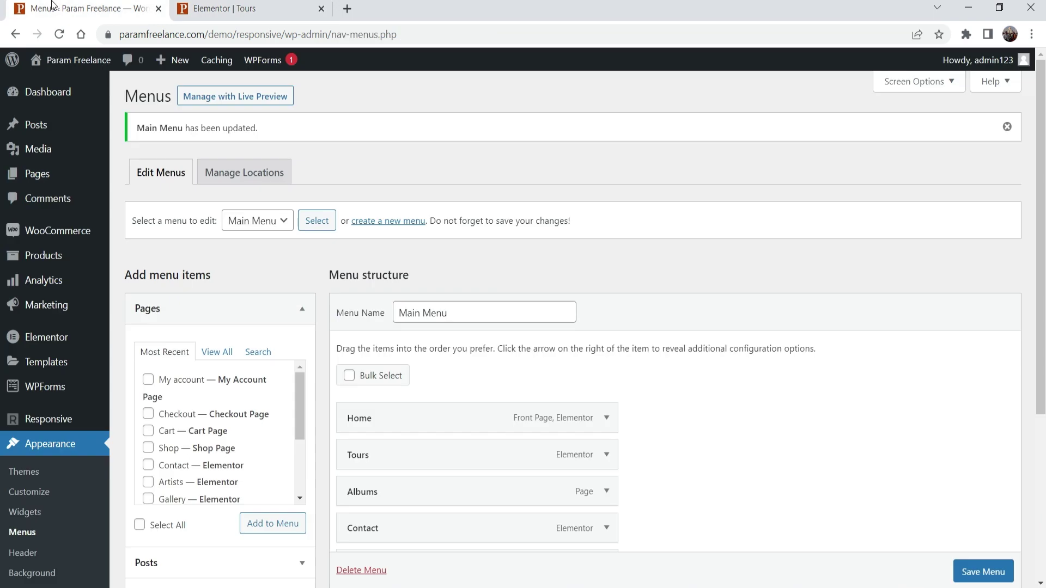
pyautogui.scroll(-4, 41, 382)
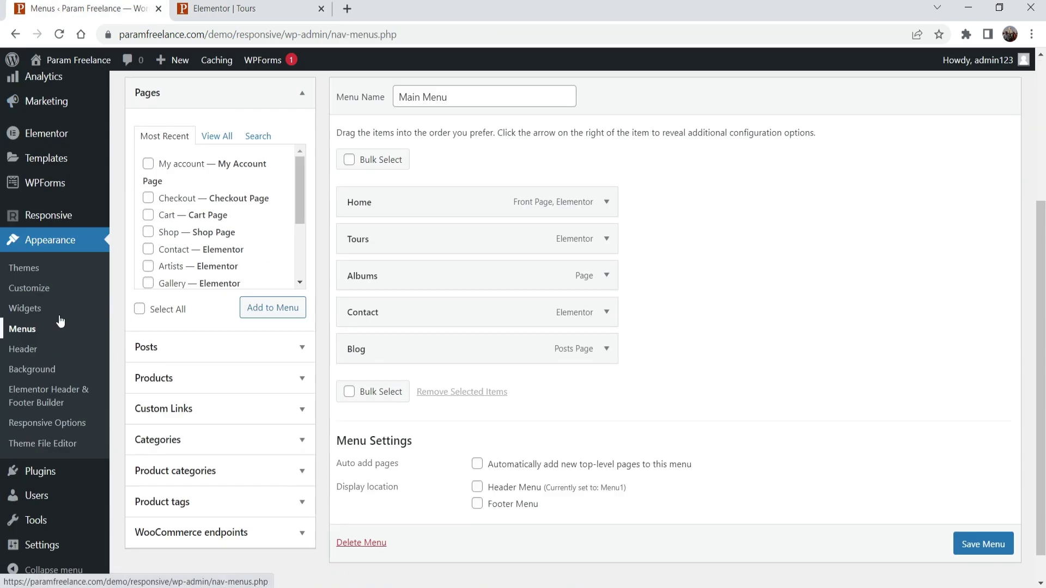
pyautogui.click(33, 269)
pyautogui.moveTo(568, 199)
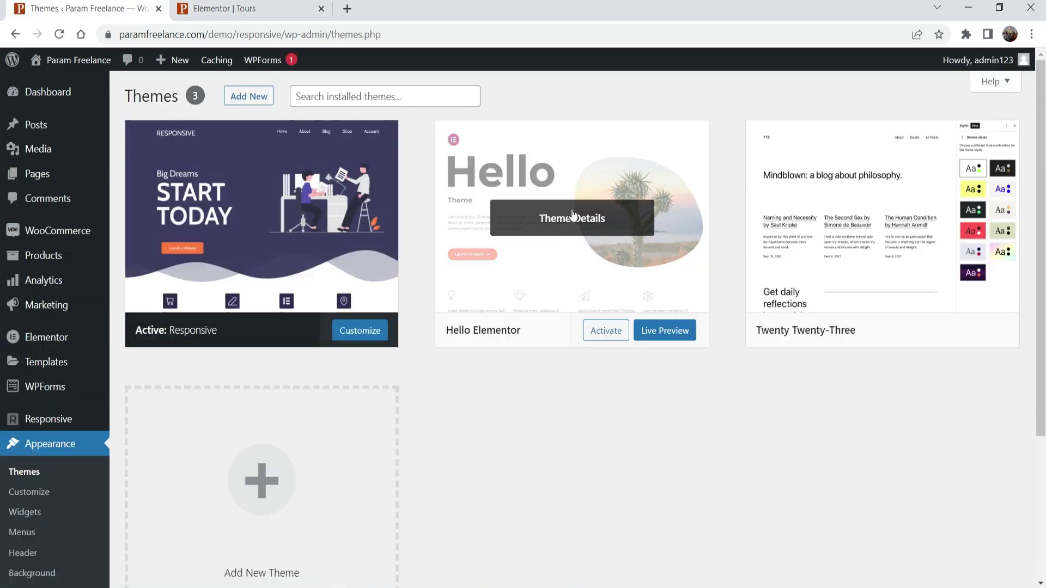
pyautogui.moveTo(250, 252)
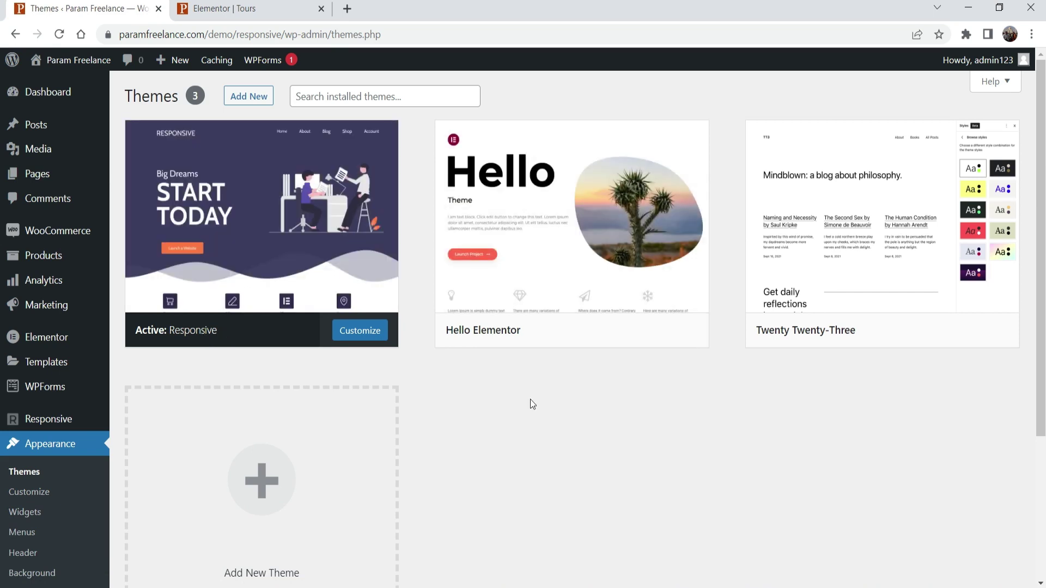
pyautogui.hotkey('ctrl', 'Tab')
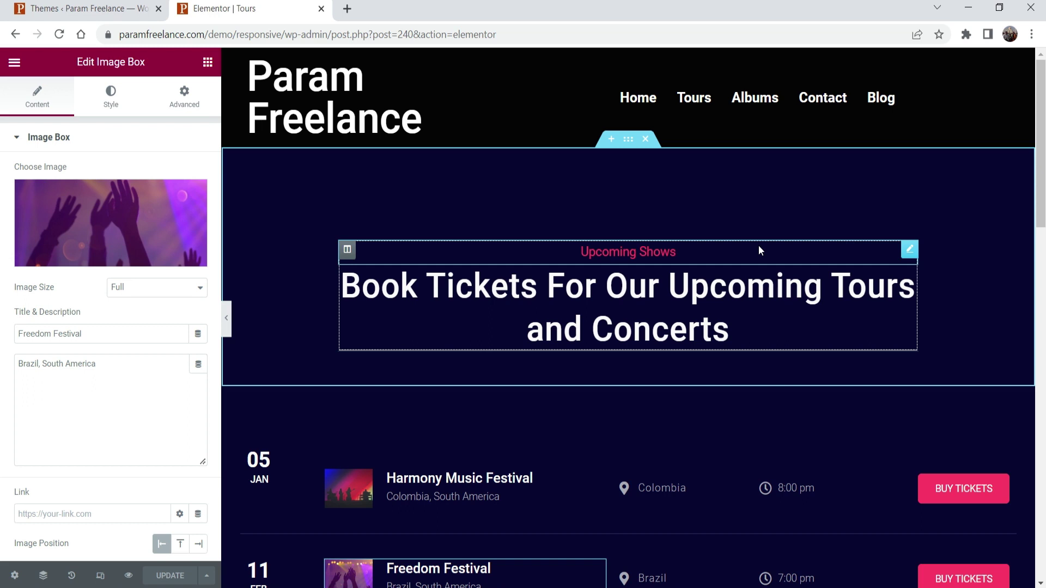
pyautogui.hotkey('ctrl', 'pageup')
# - Open the Responsive theme options and examine the quick start links and the Free vs Pro feature comparison
pyautogui.click(55, 482)
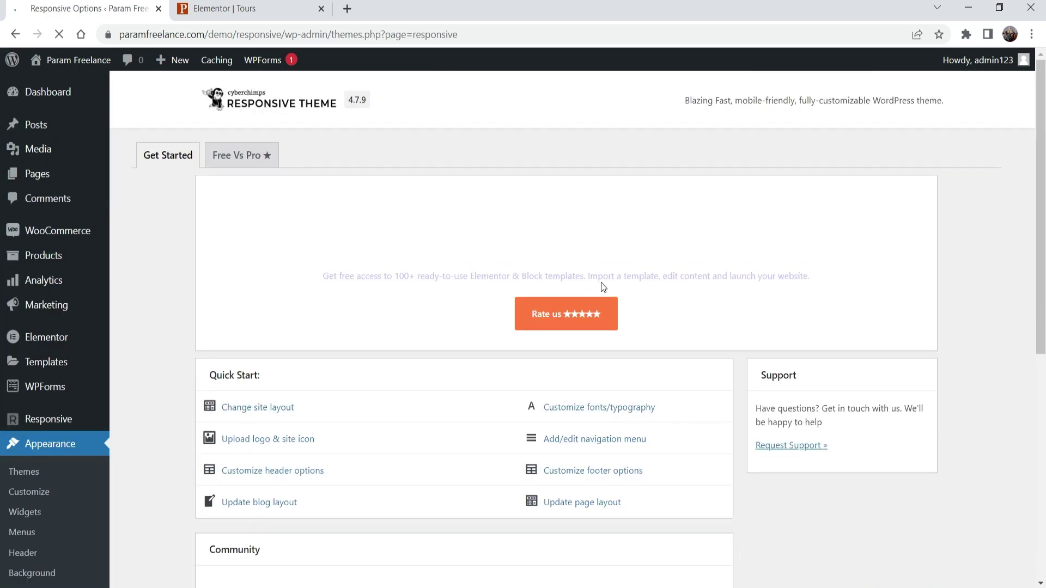
pyautogui.scroll(-4, 602, 282)
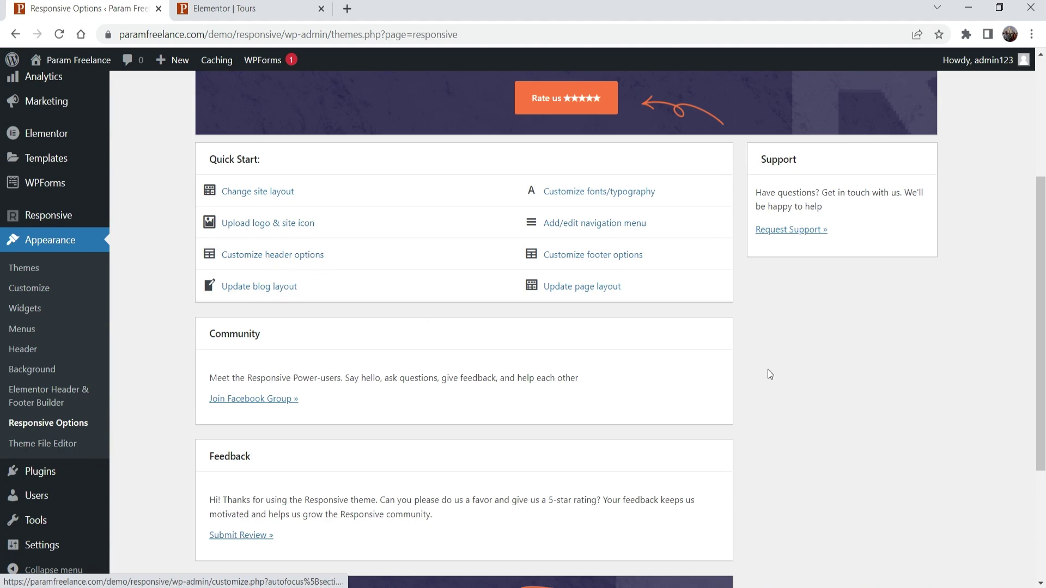
pyautogui.scroll(4, 766, 371)
pyautogui.click(227, 159)
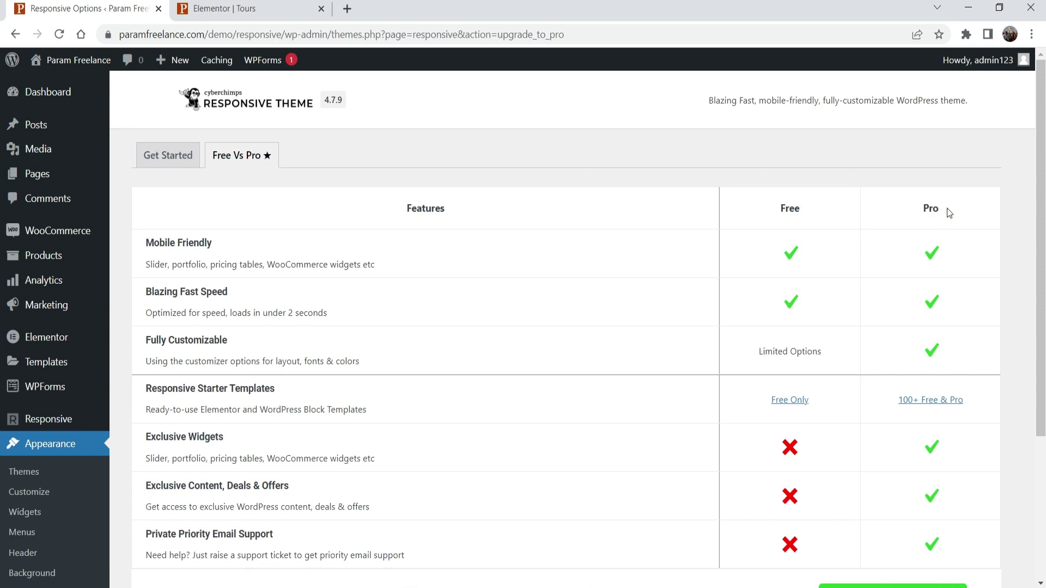
pyautogui.scroll(-3, 989, 248)
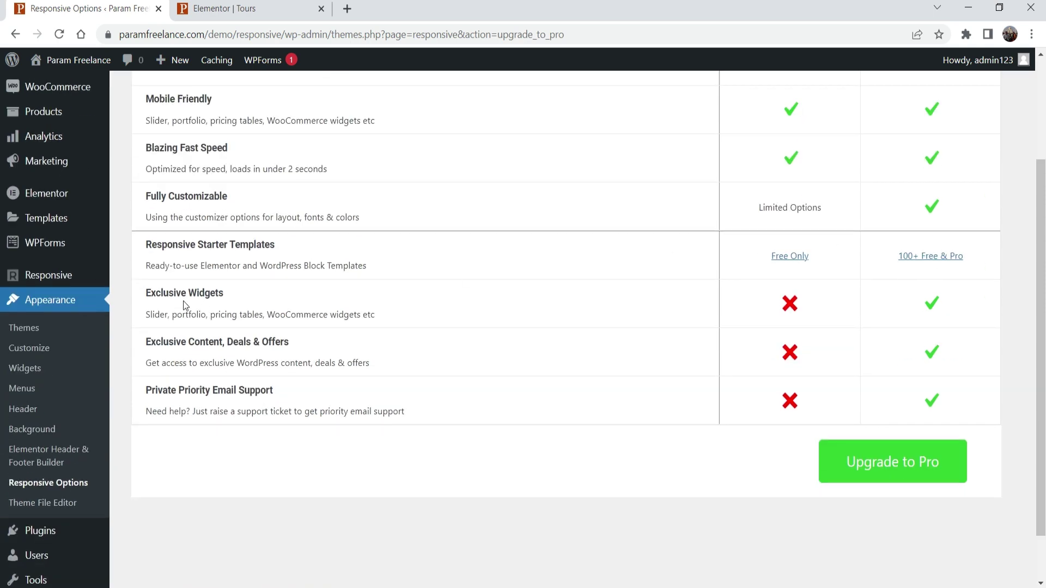